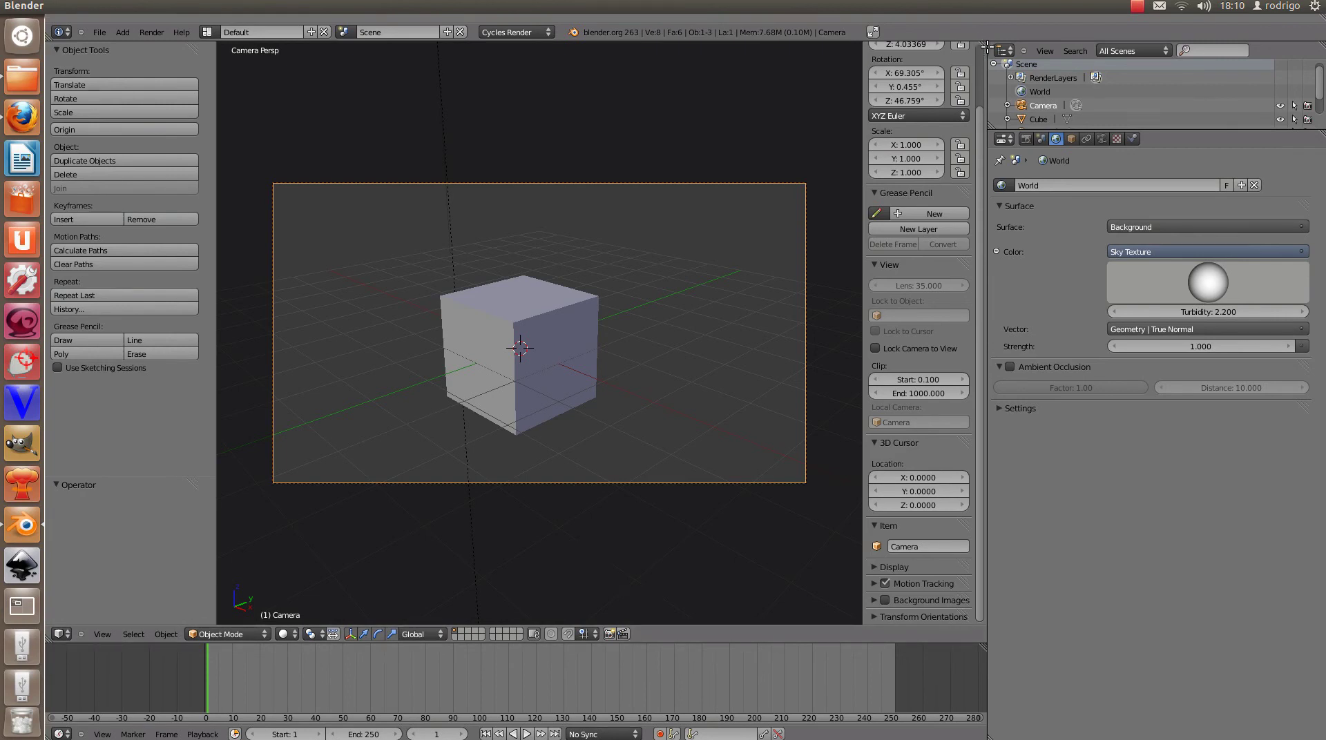
Split the 3D view into two stacked areas and switch the upper one to the DopeSheet editor.
{"action": "left_click_drag", "start_coordinate": [981, 43], "coordinate": [953, 335]}
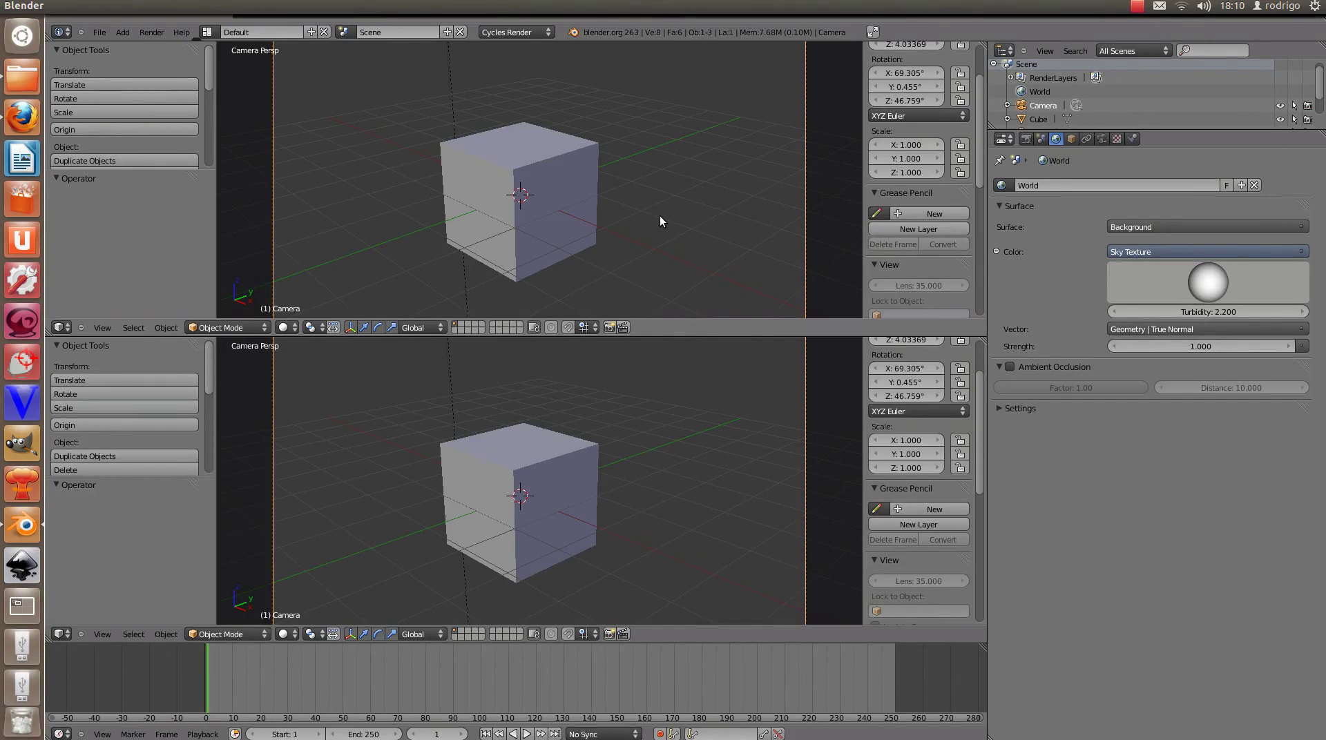
{"action": "left_click", "coordinate": [67, 326]}
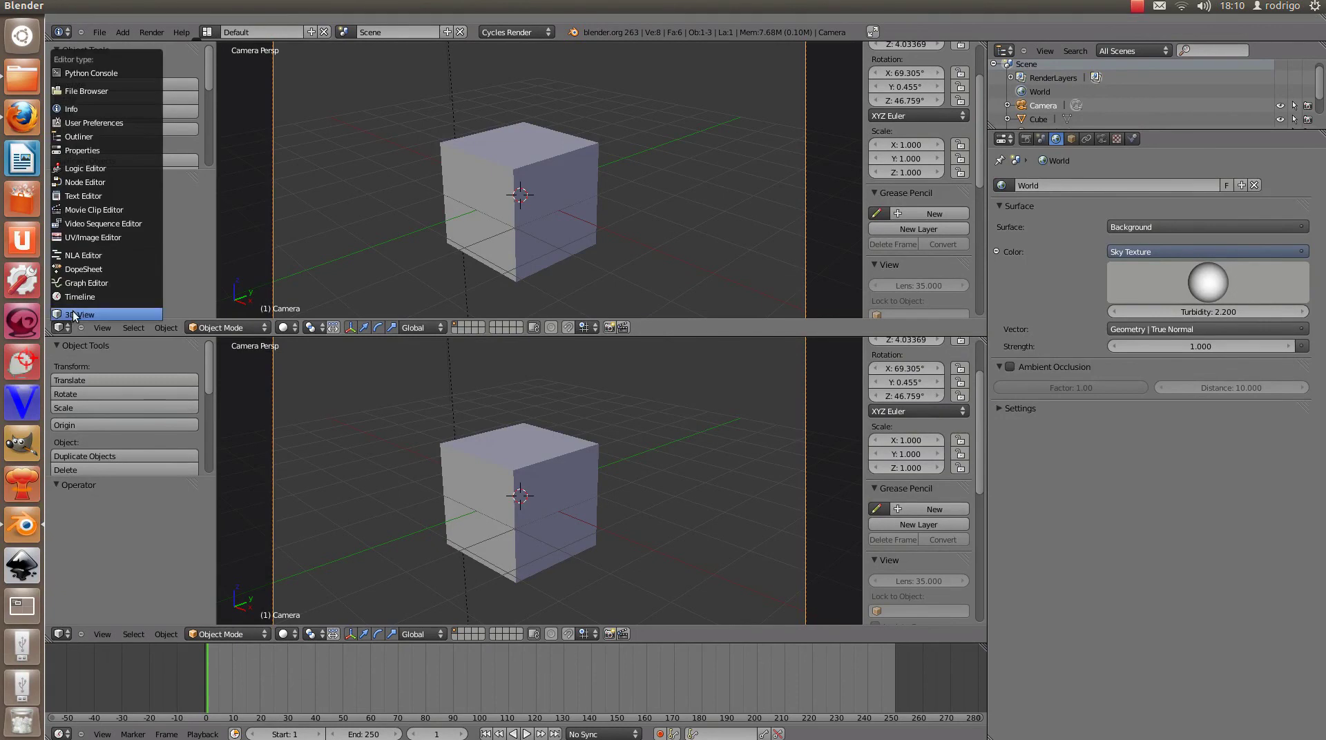
{"action": "left_click", "coordinate": [93, 271]}
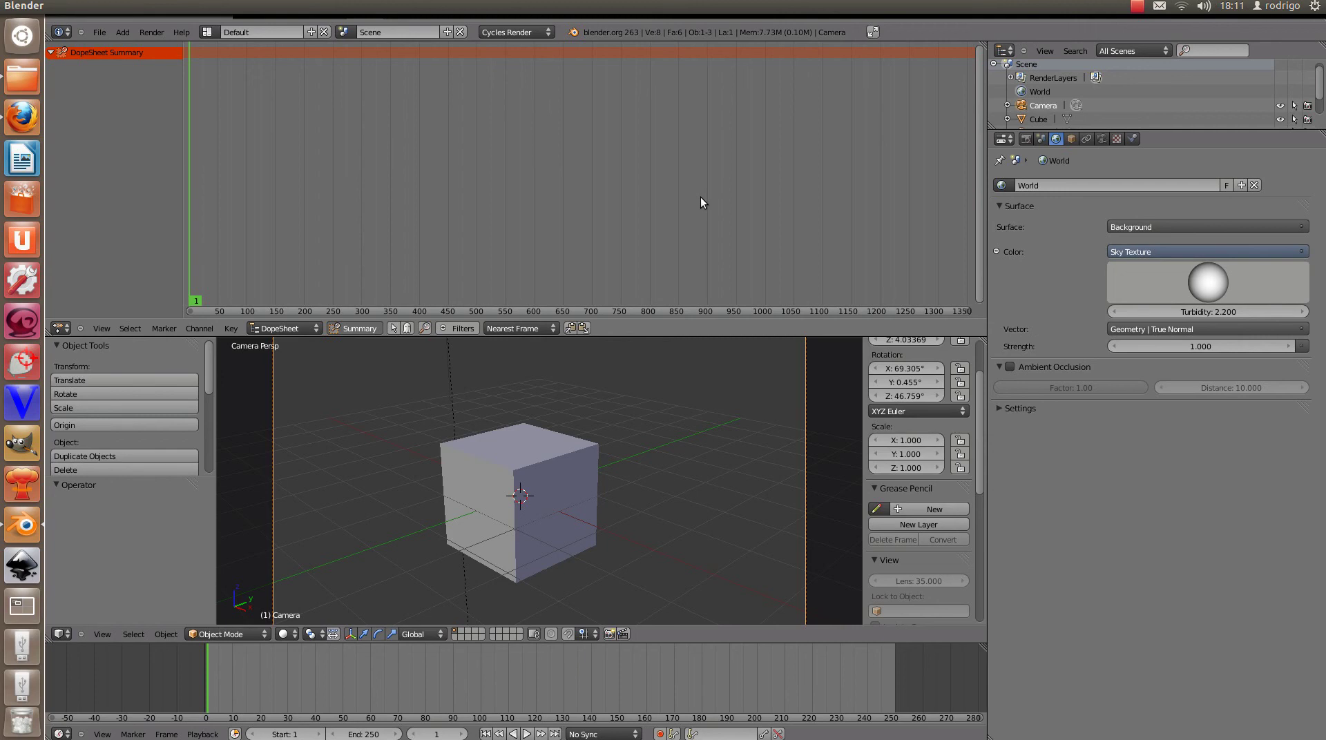
Move the cube about 9.97 units along Y and insert a Location keyframe at frame 1.
{"action": "scroll", "coordinate": [631, 420], "scroll_direction": "down", "scroll_amount": 3}
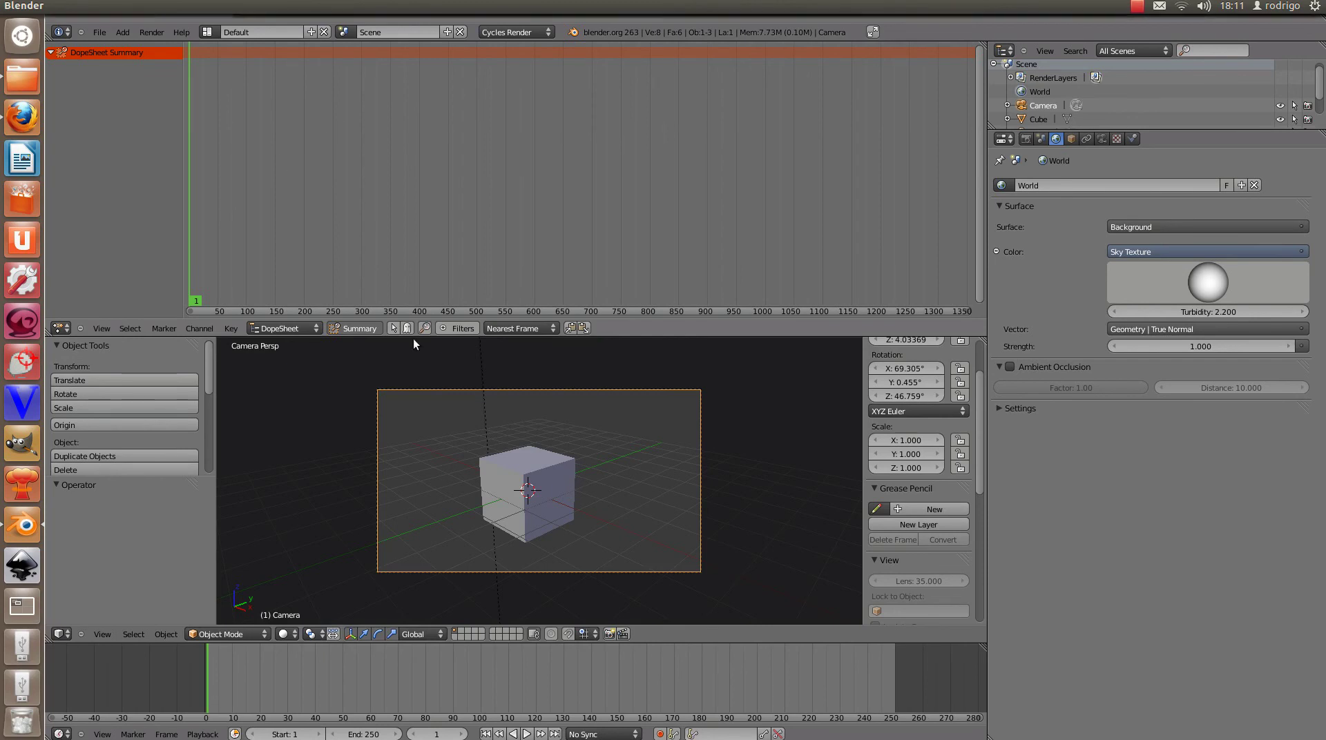
{"action": "right_click", "coordinate": [554, 476]}
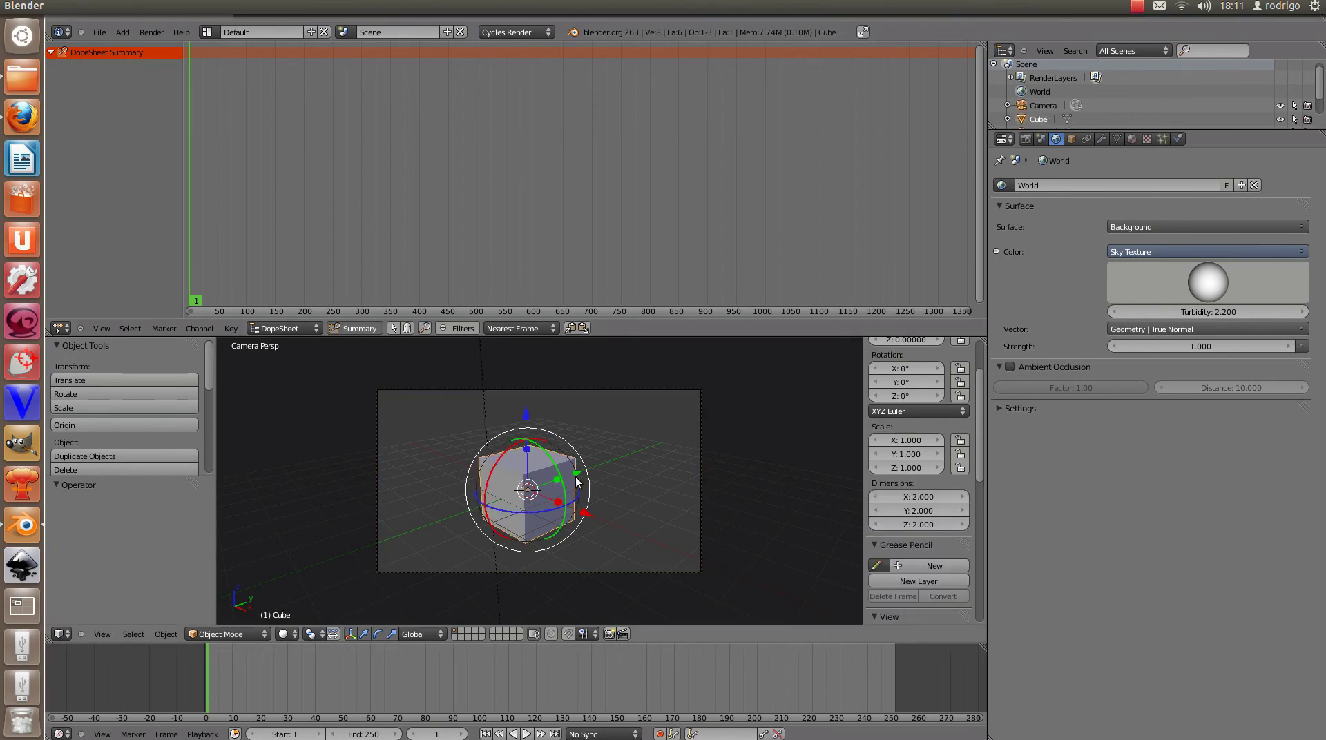
{"action": "left_click_drag", "start_coordinate": [577, 475], "coordinate": [728, 416]}
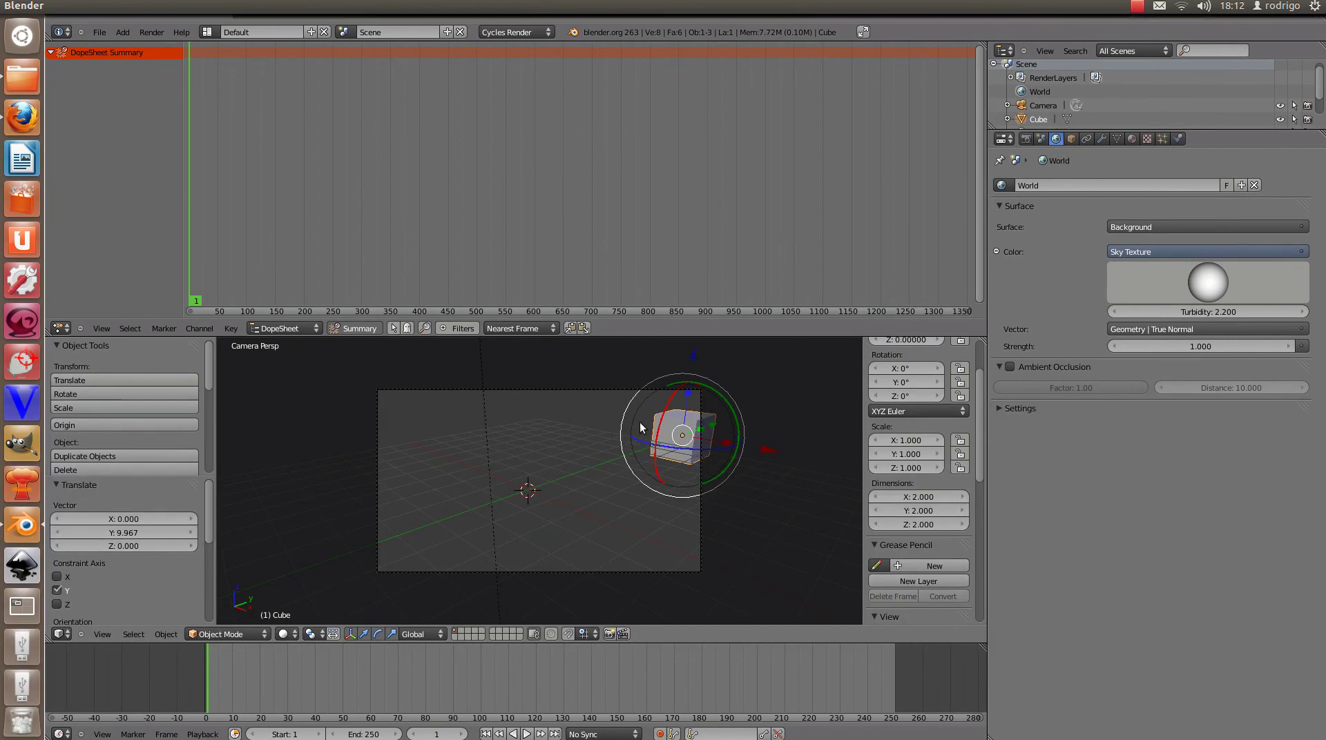
{"action": "key", "text": "i"}
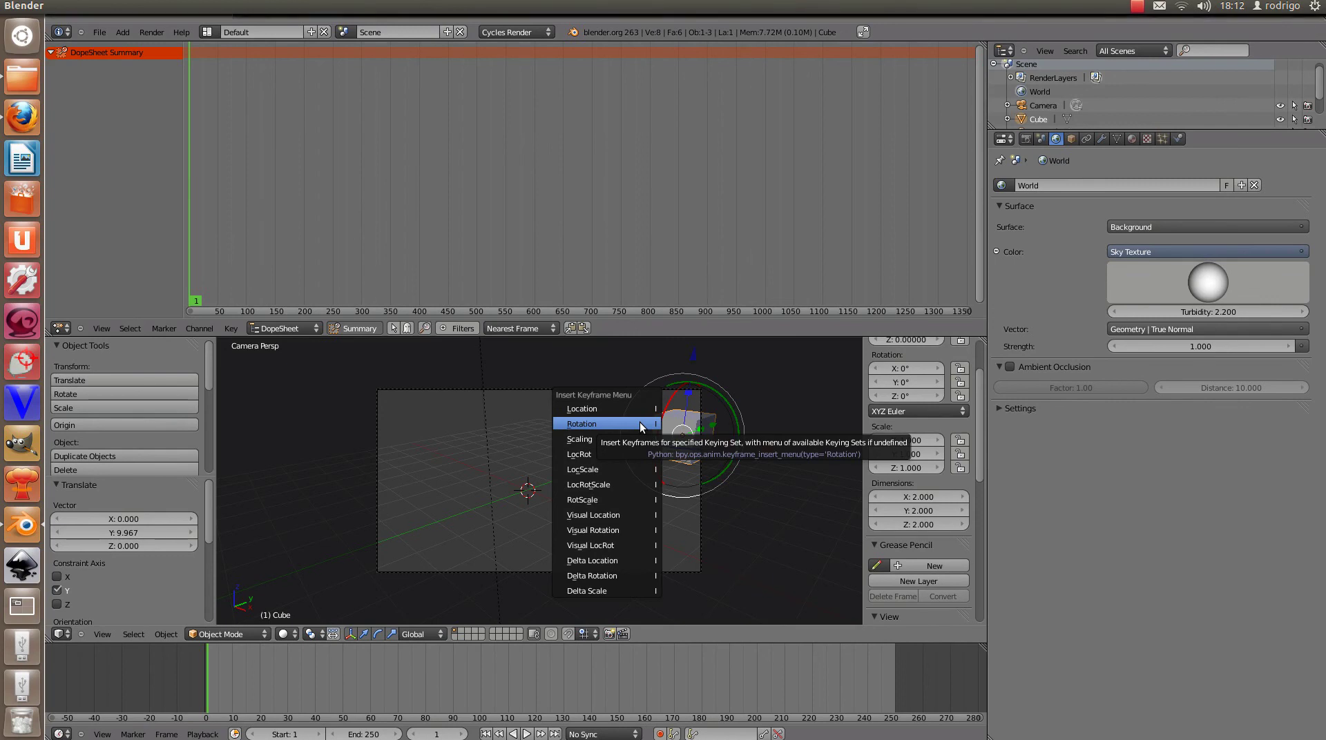
{"action": "key", "text": "Up"}
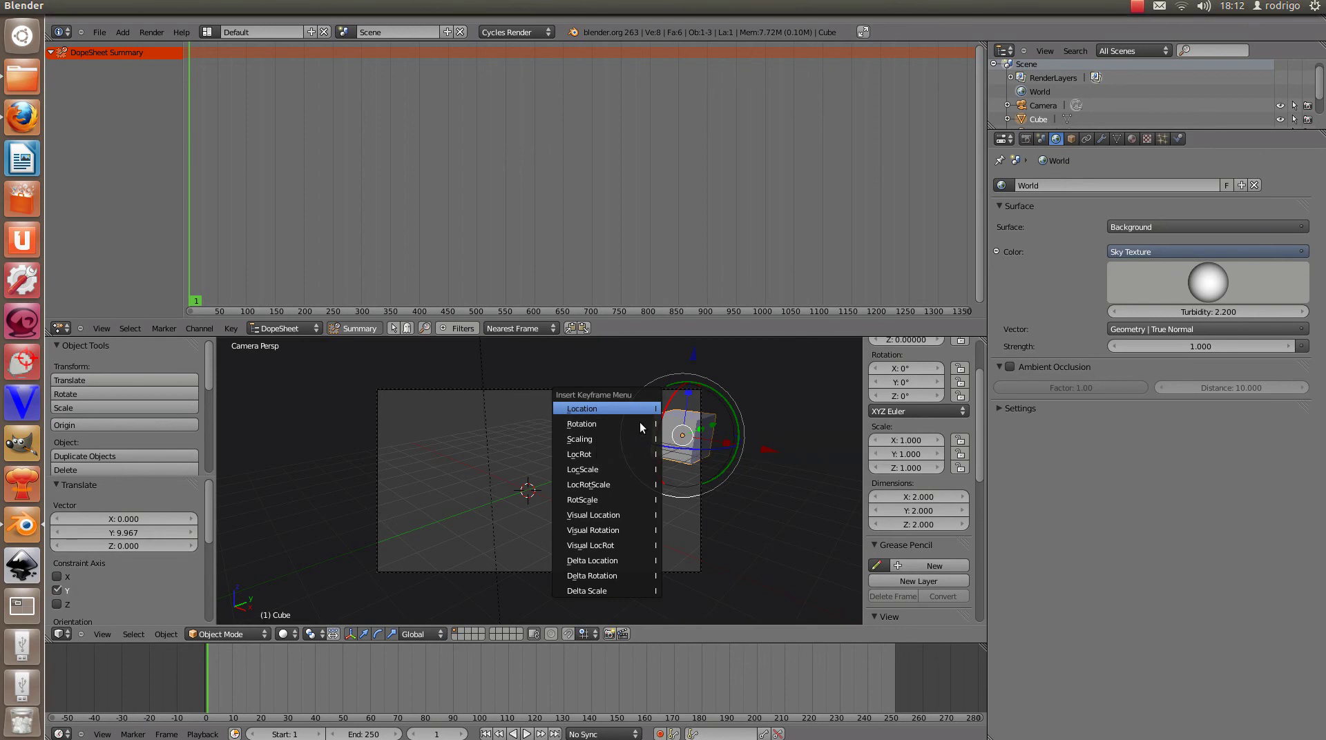
{"action": "key", "text": "Return"}
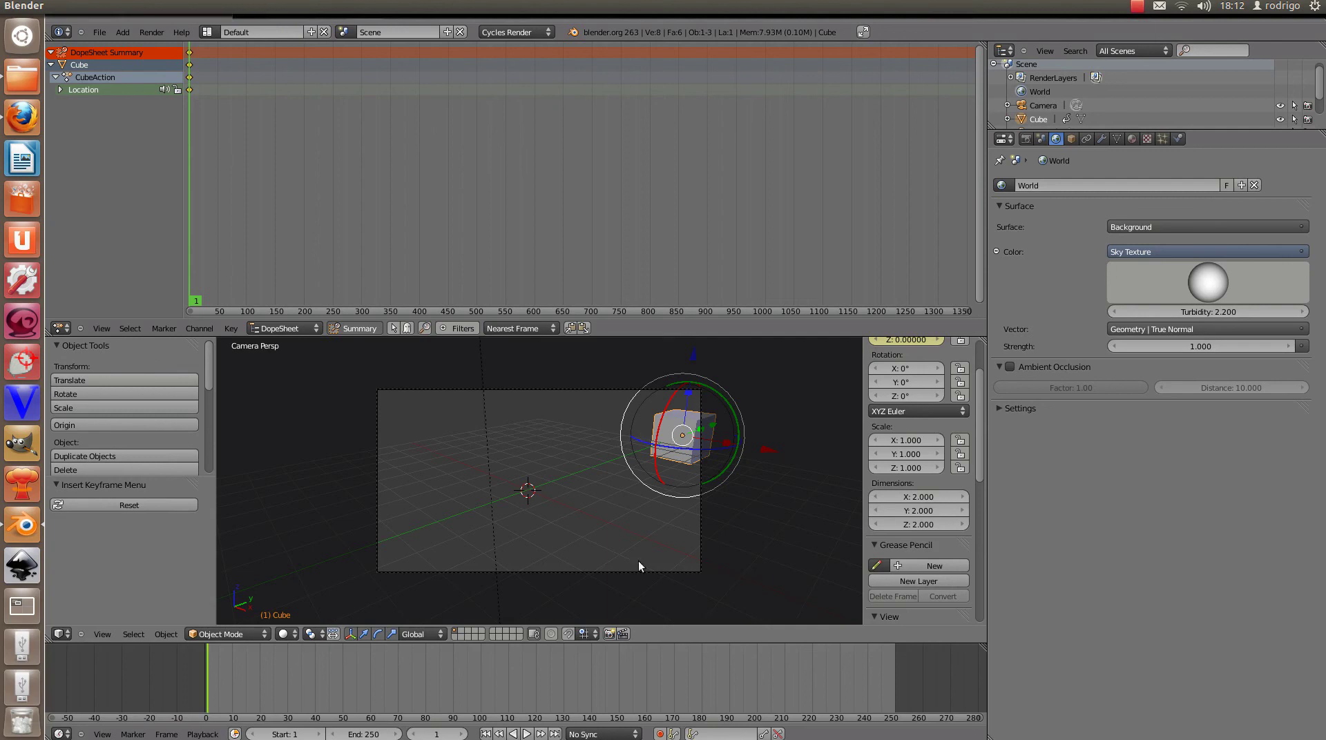
At frame 250, move the cube about -14.57 units along Y, insert a Location keyframe and play the animation.
{"action": "left_click", "coordinate": [453, 733]}
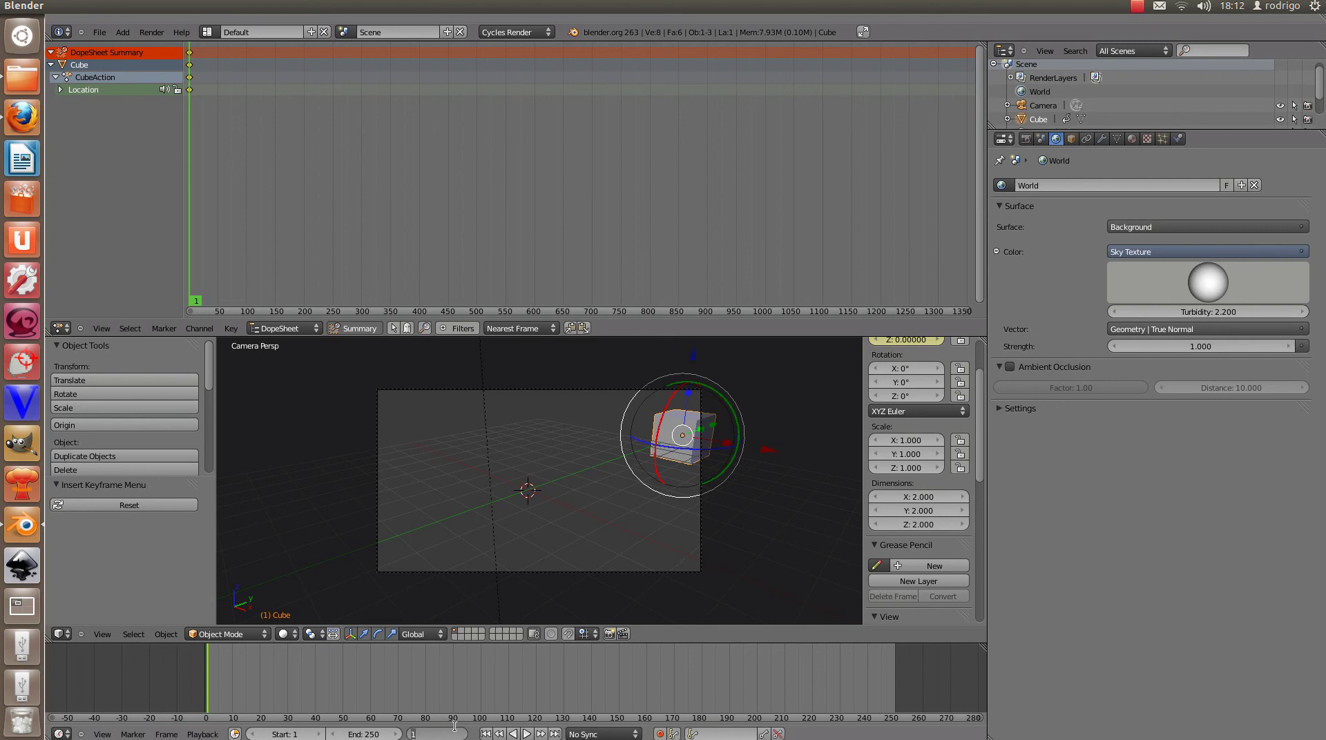
{"action": "type", "text": "25"}
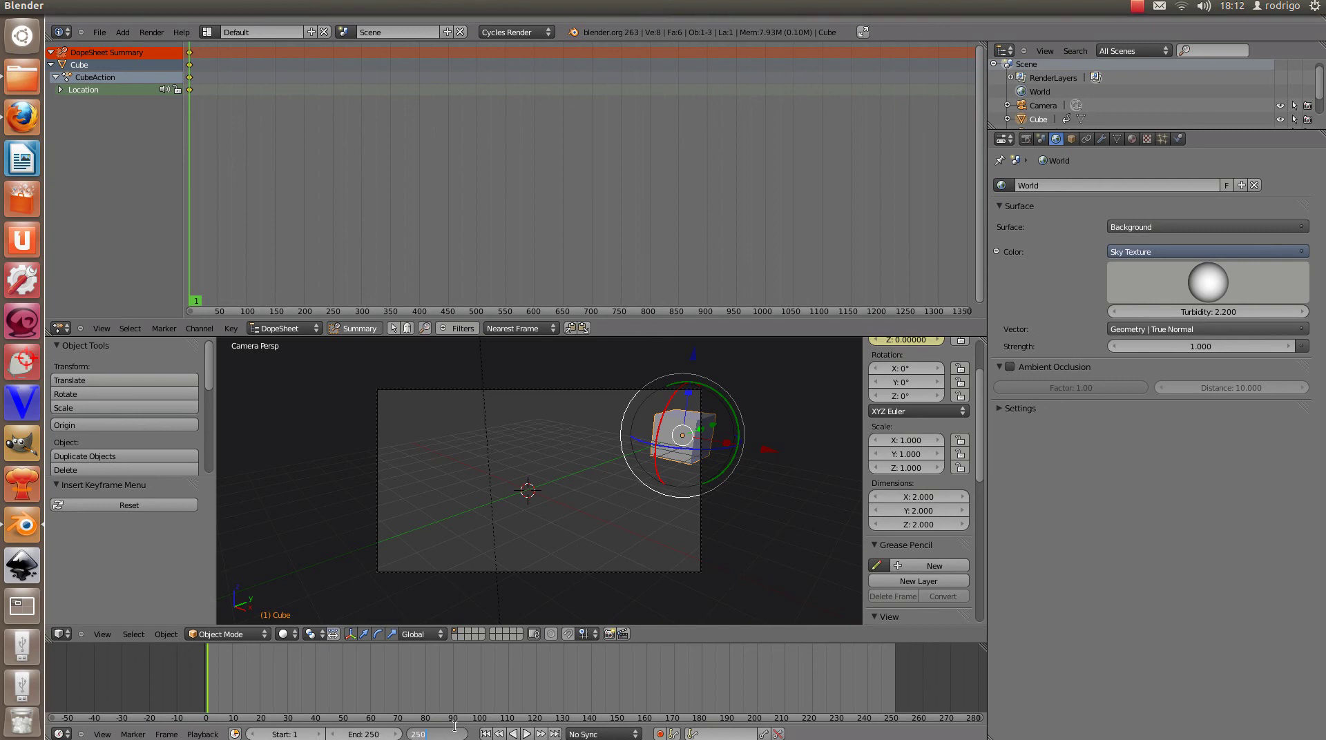
{"action": "type", "text": "0"}
{"action": "key", "text": "Return"}
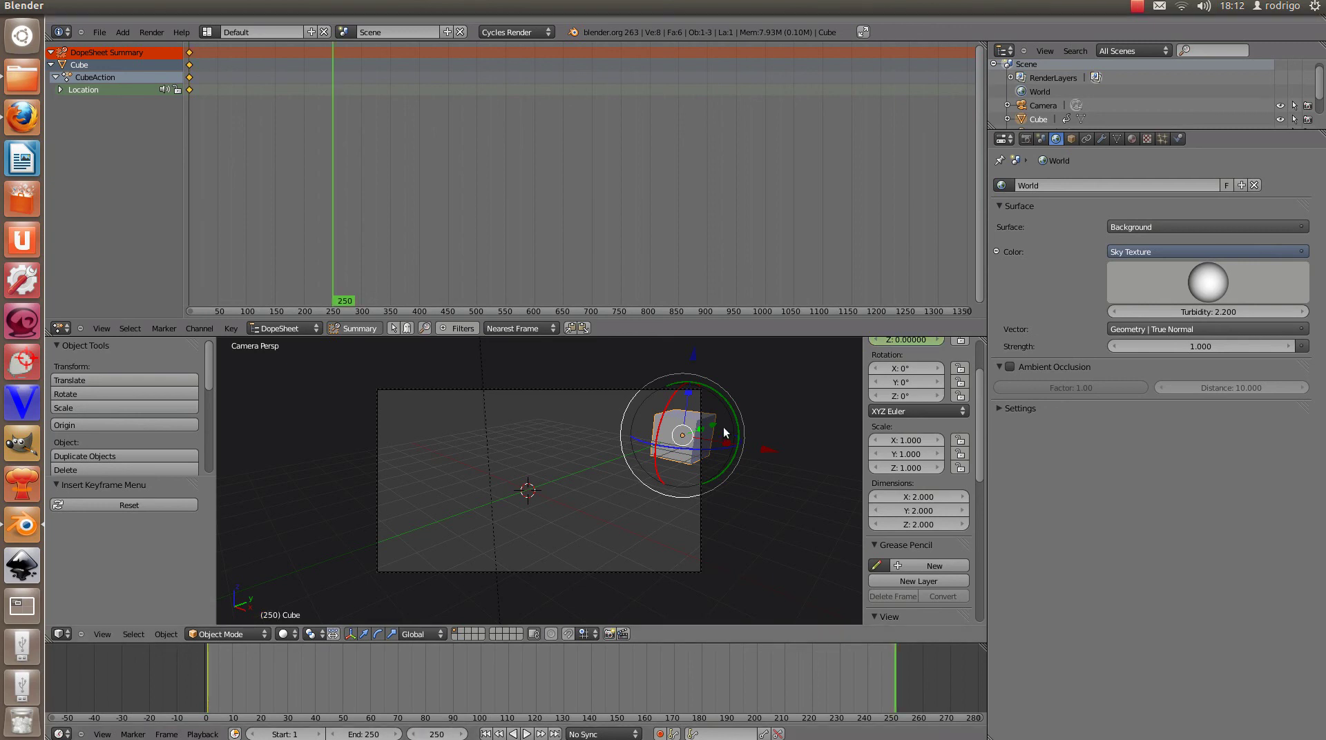
{"action": "left_click_drag", "start_coordinate": [724, 427], "coordinate": [388, 492]}
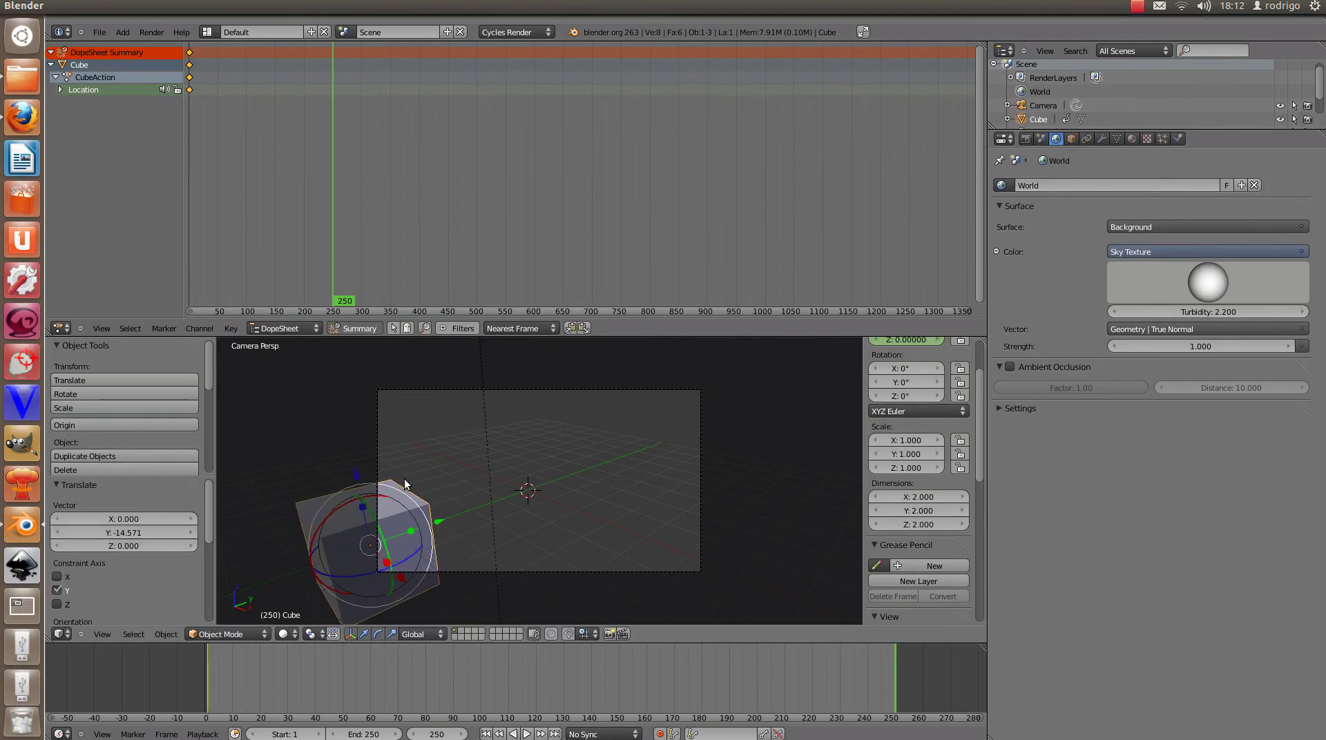
{"action": "key", "text": "i"}
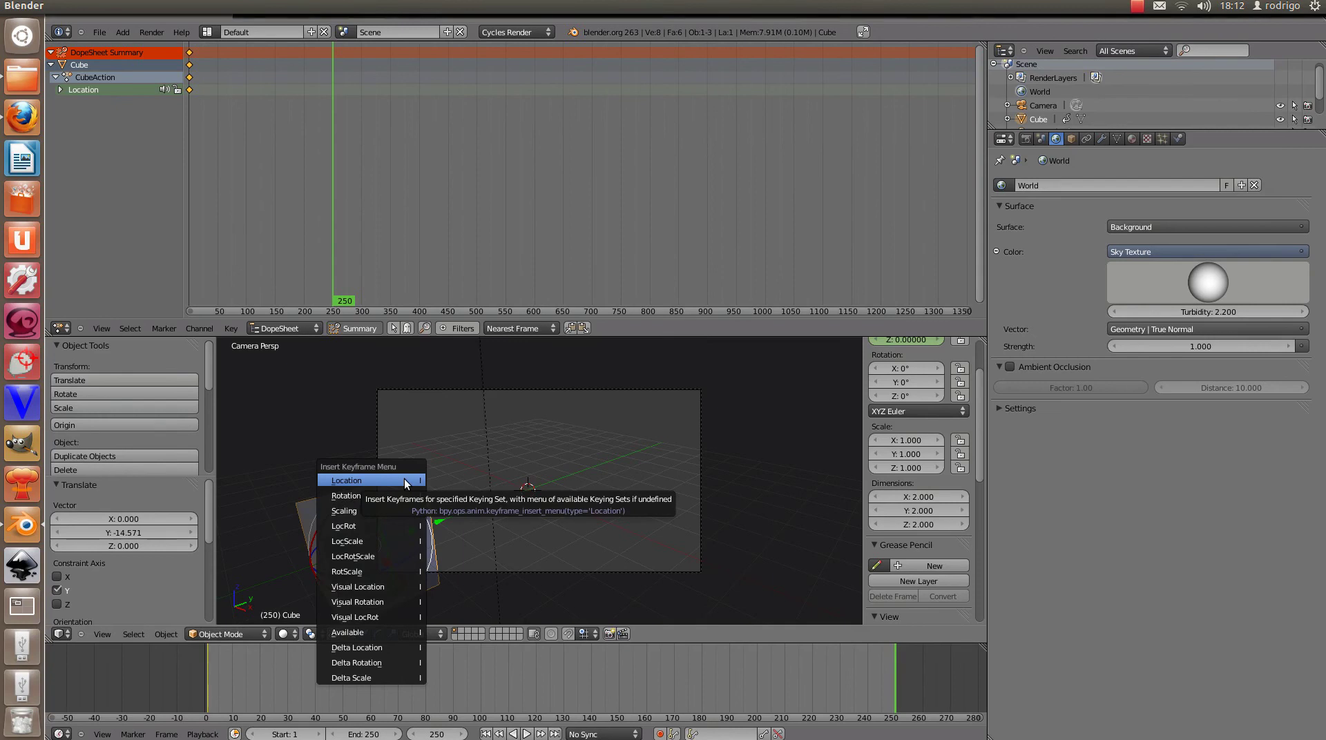
{"action": "left_click", "coordinate": [404, 480]}
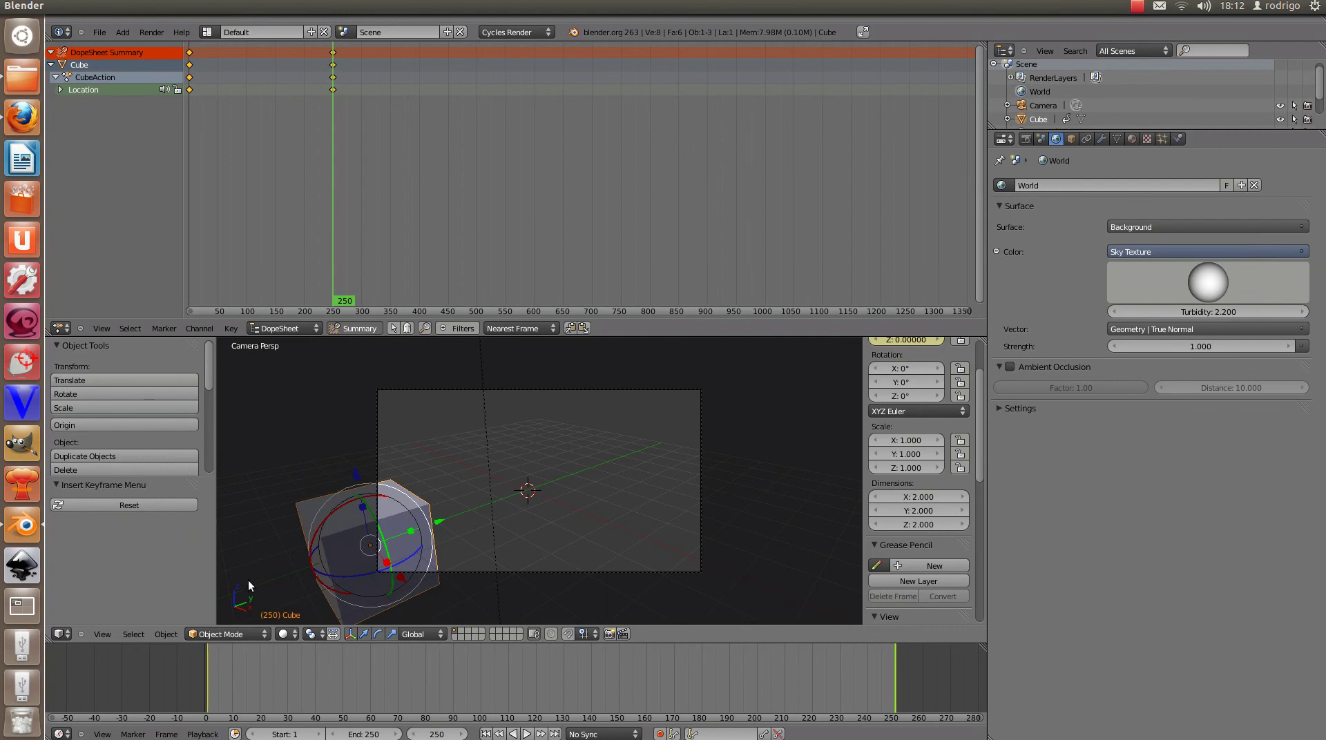
{"action": "left_click", "coordinate": [526, 734]}
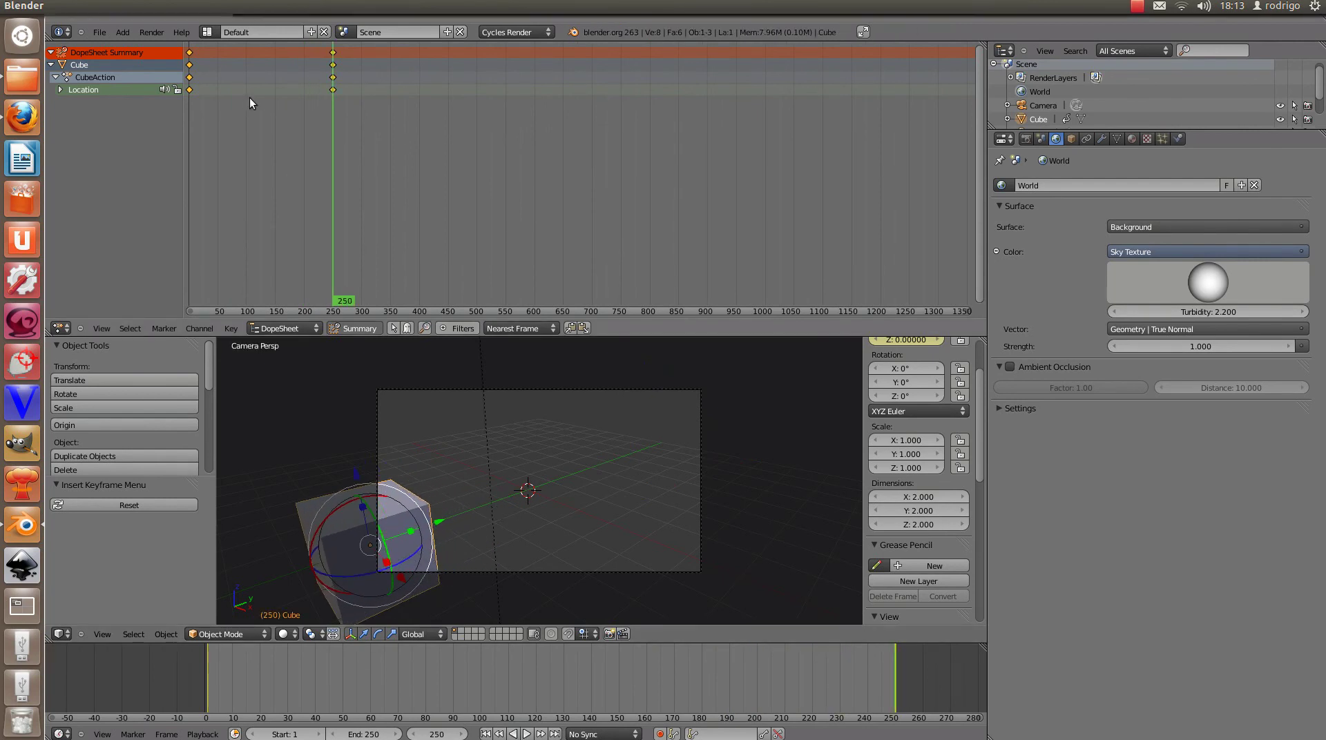
Maximize the DopeSheet with all keyframes deselected and scrub the current frame to 143 and back to 250.
{"action": "key", "text": "shift+space"}
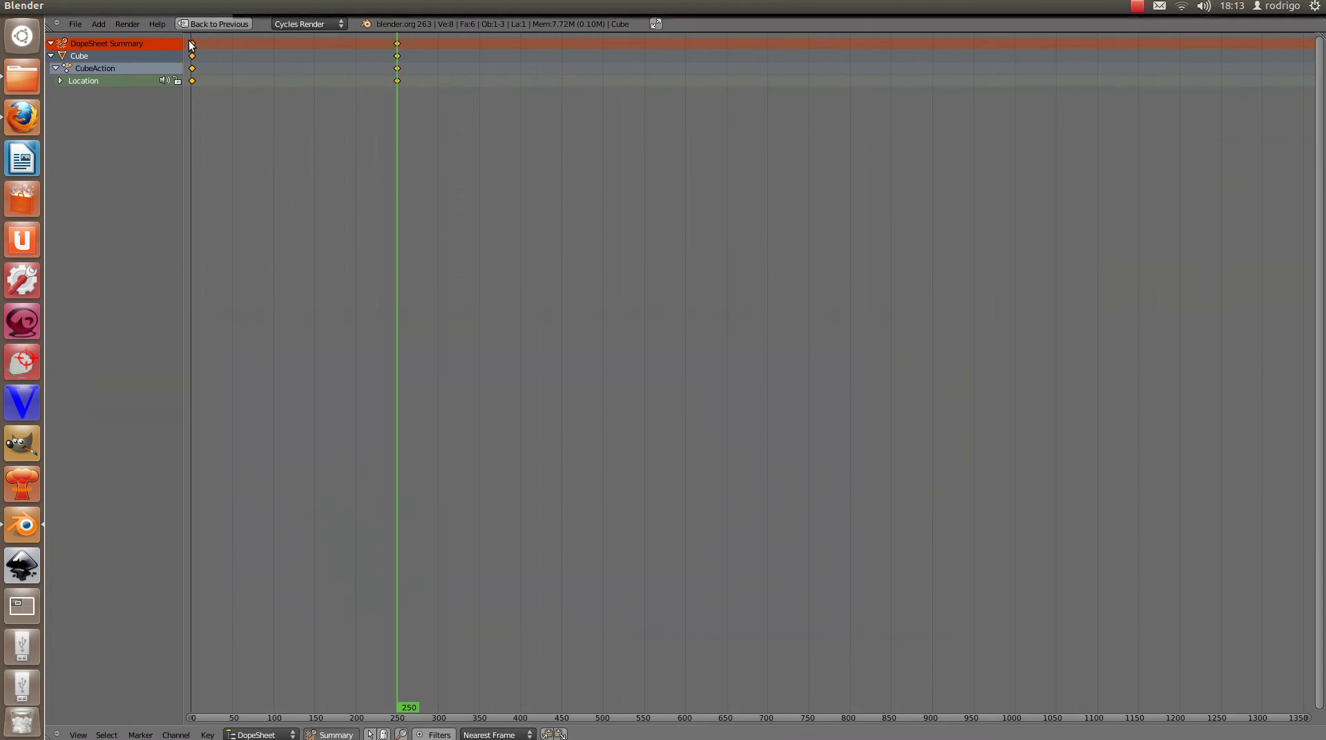
{"action": "key", "text": "a"}
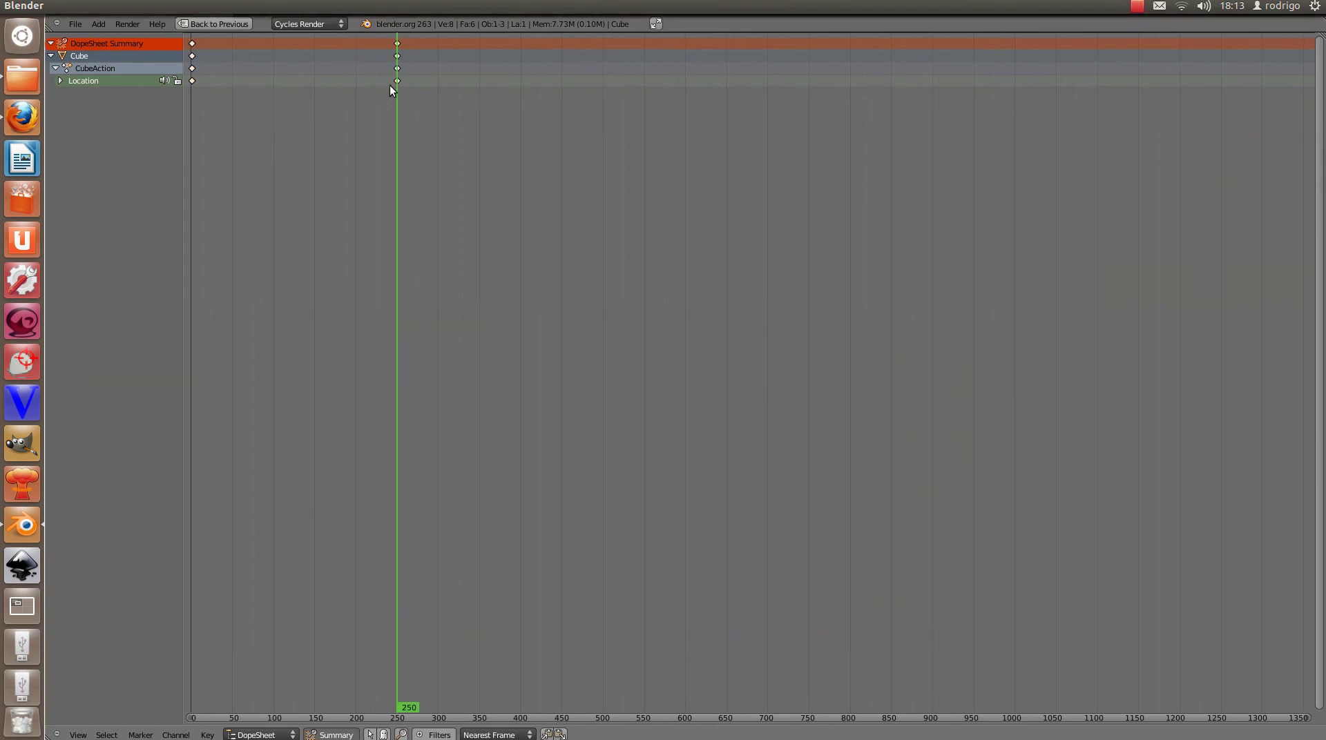
{"action": "left_click_drag", "start_coordinate": [396, 94], "coordinate": [308, 97]}
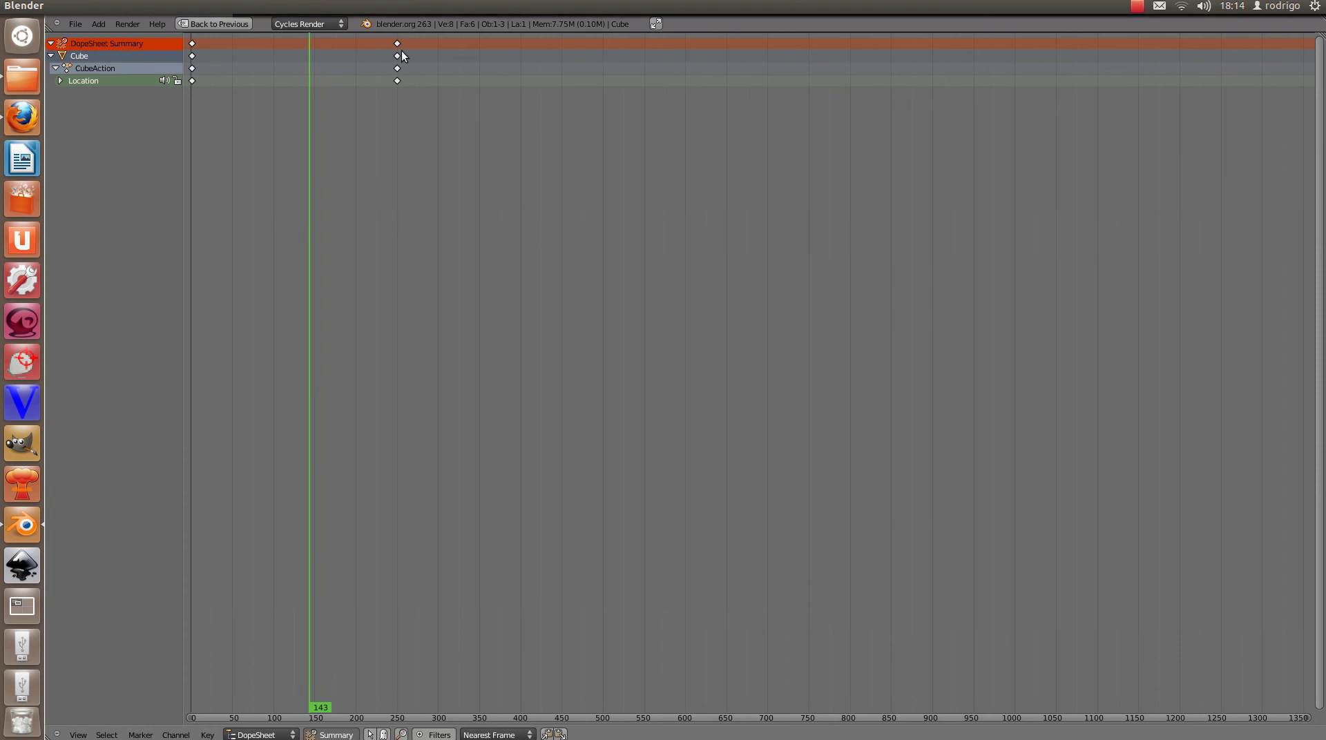
{"action": "left_click", "coordinate": [396, 90]}
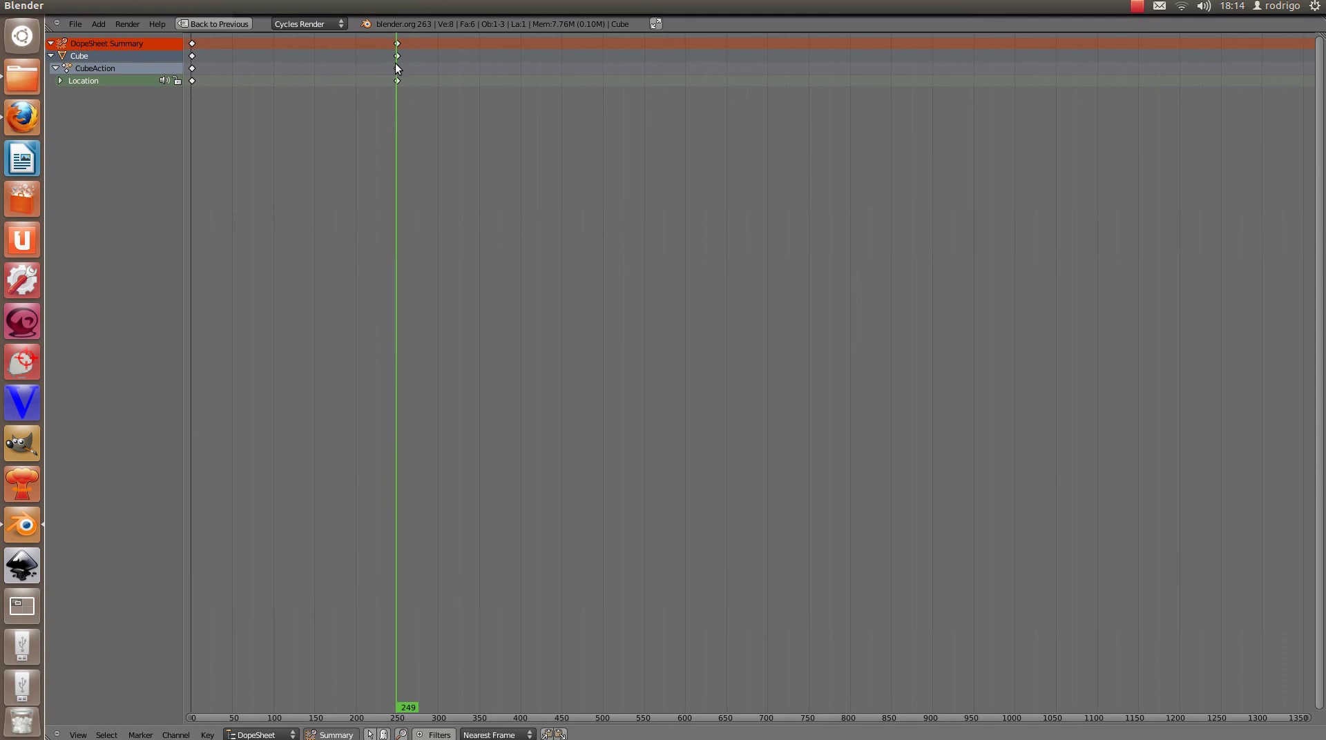
{"action": "key", "text": "Right"}
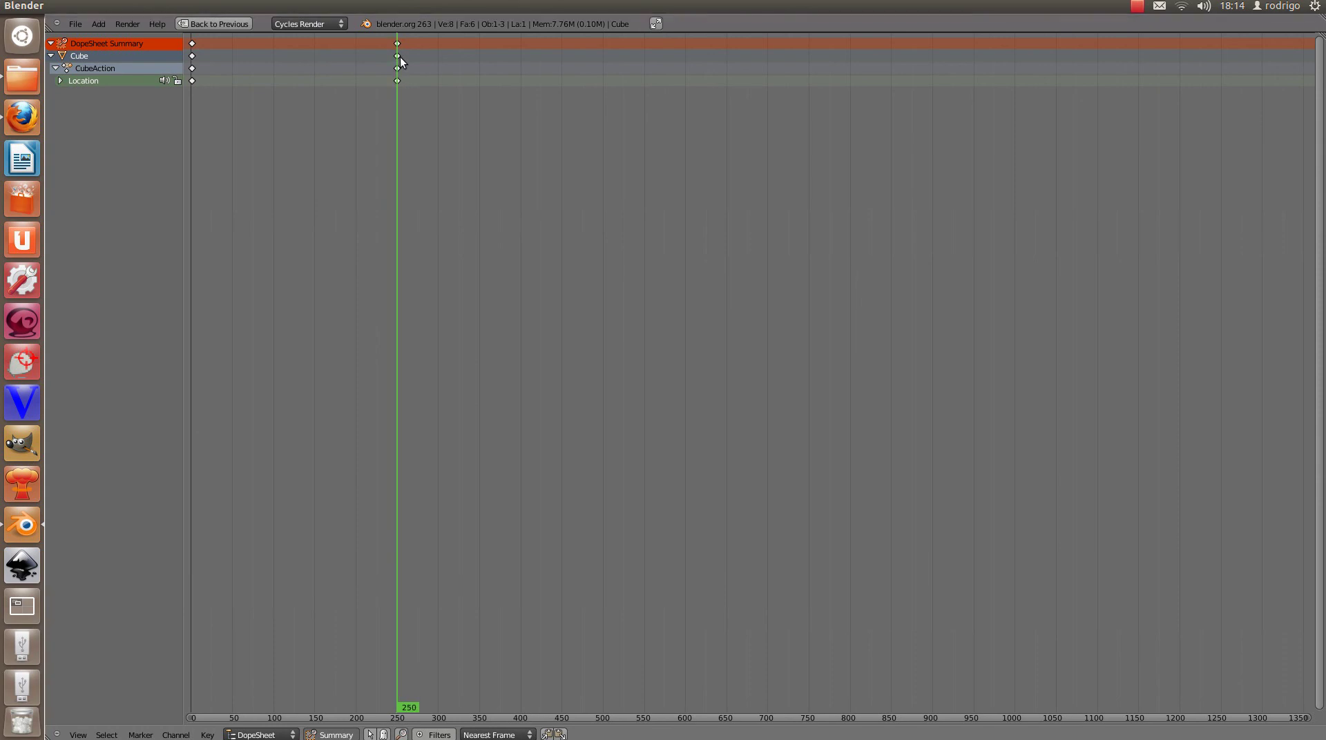
Move the cube's first keyframe about 174 frames later in the DopeSheet and restore the multi-area layout.
{"action": "right_click", "coordinate": [192, 44]}
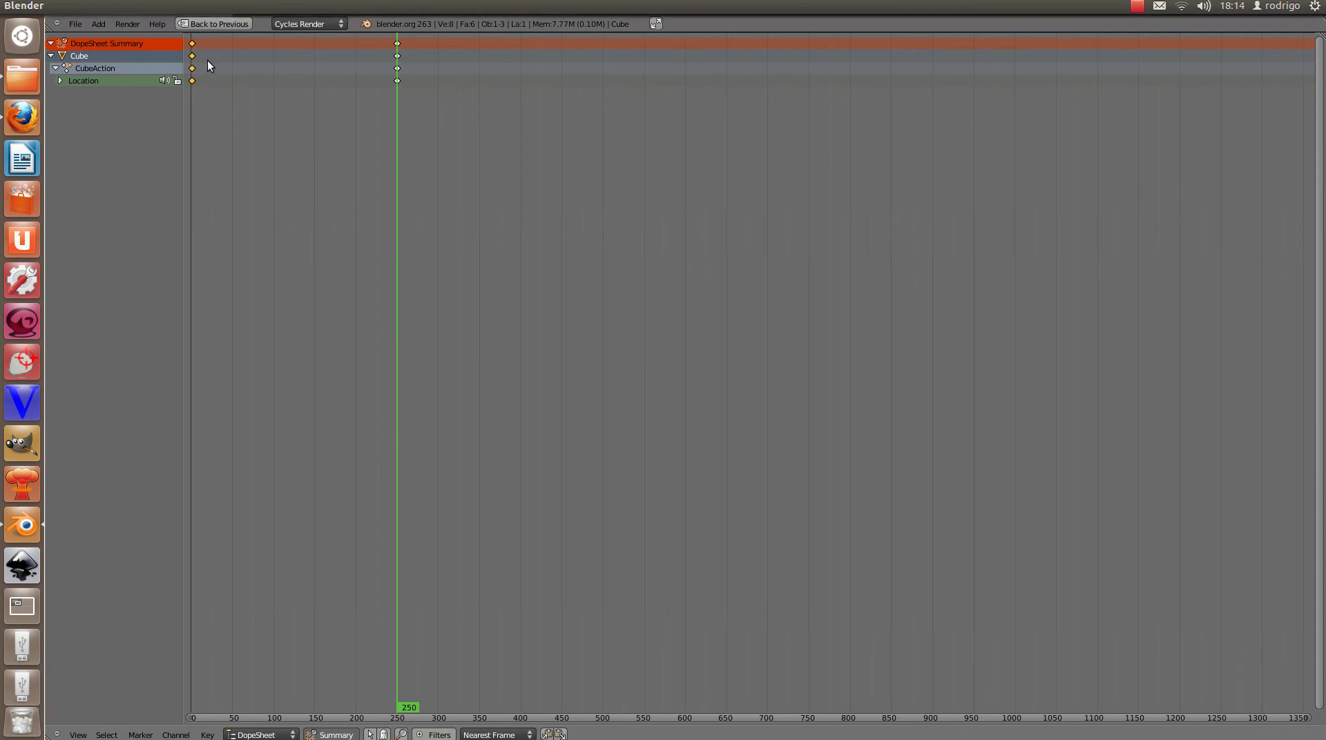
{"action": "key", "text": "g"}
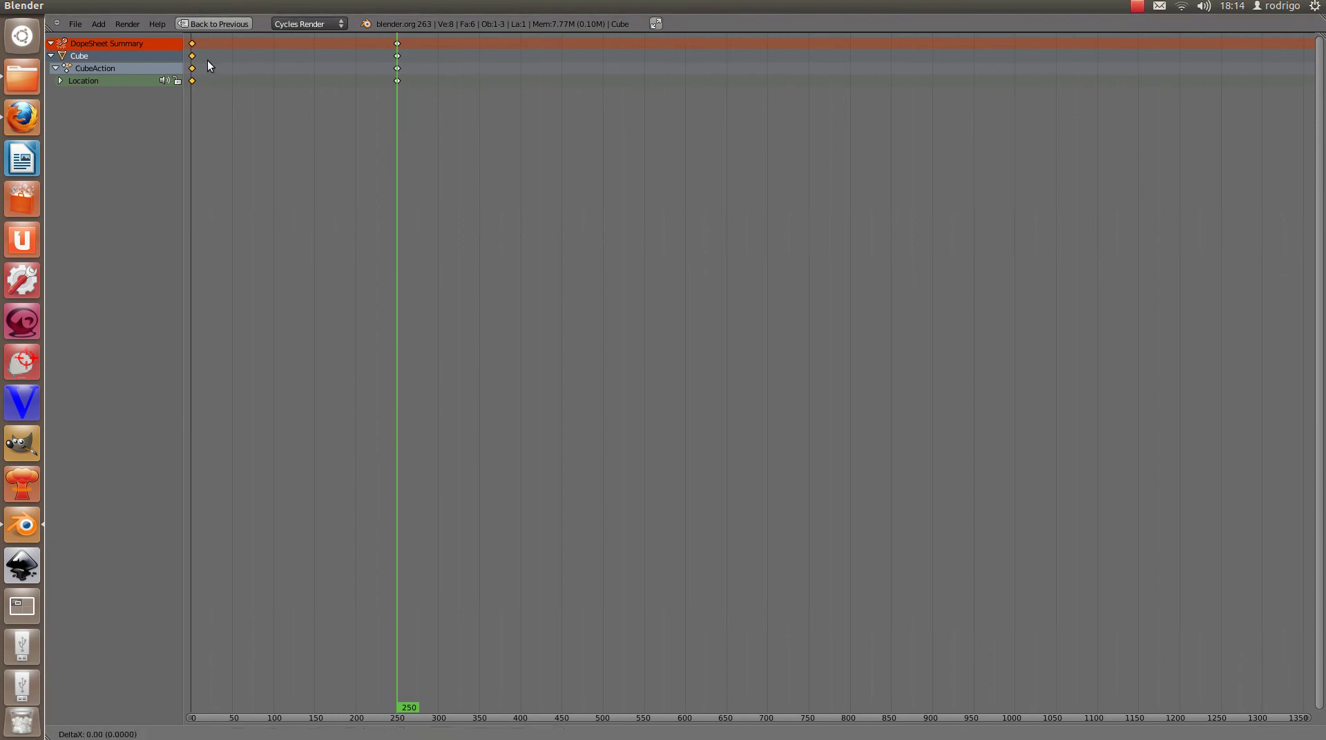
{"action": "left_click", "coordinate": [351, 65]}
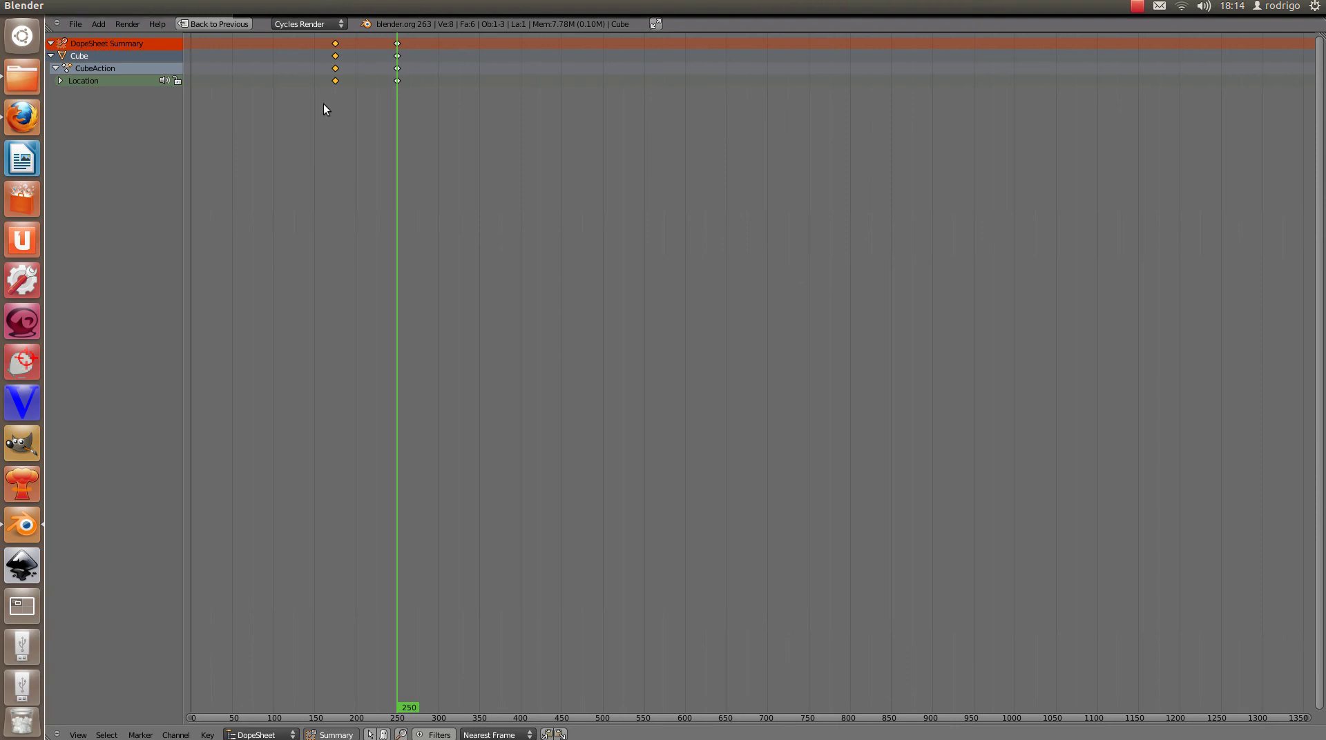
{"action": "key", "text": "ctrl+Up"}
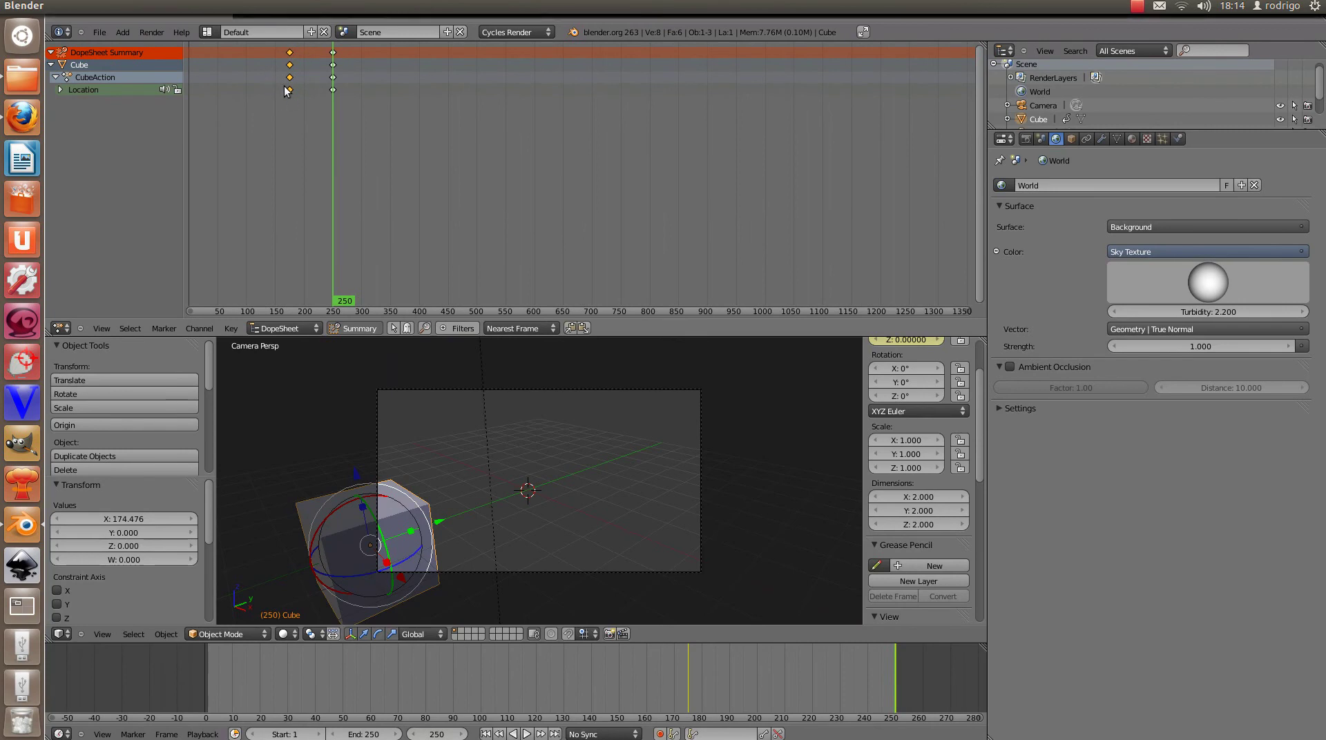
Place the current frame on the moved keyframe at 175, return to frame 1 and play the animation briefly.
{"action": "left_click", "coordinate": [290, 56]}
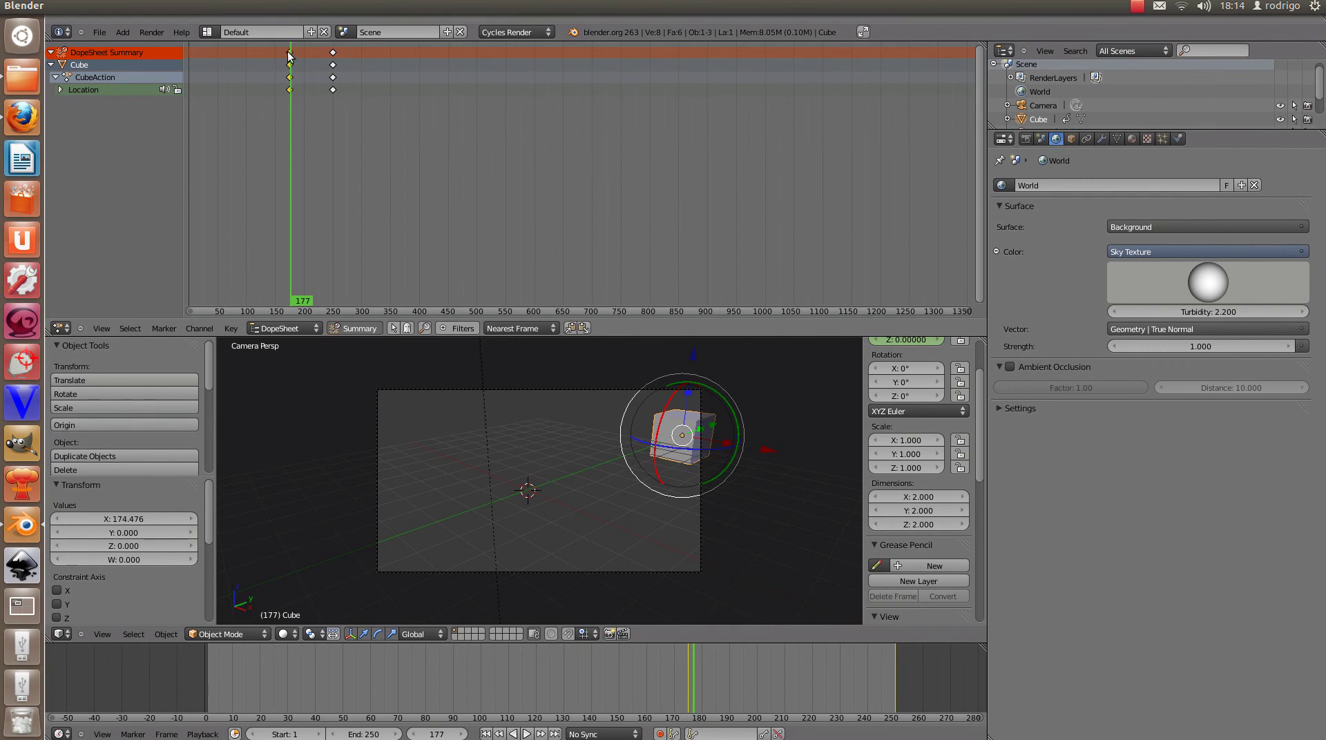
{"action": "left_click", "coordinate": [290, 56]}
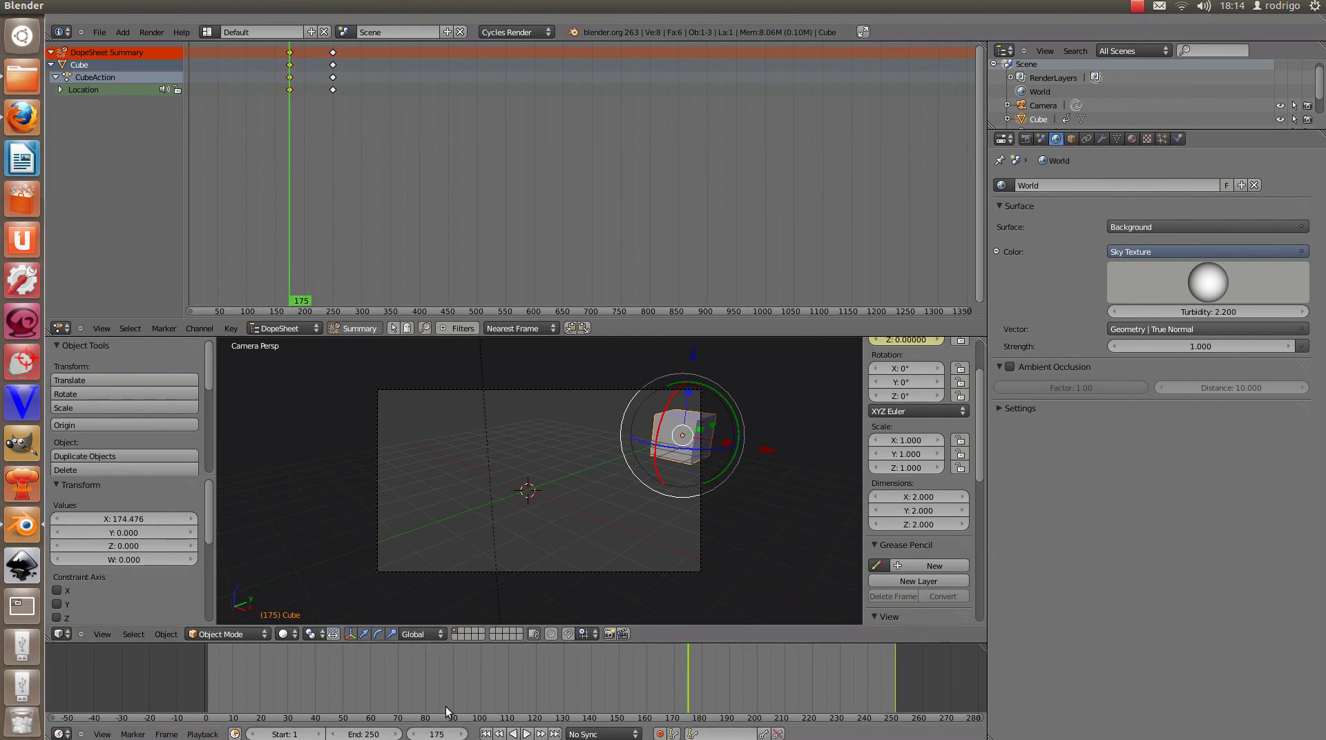
{"action": "left_click", "coordinate": [436, 735]}
{"action": "type", "text": "1"}
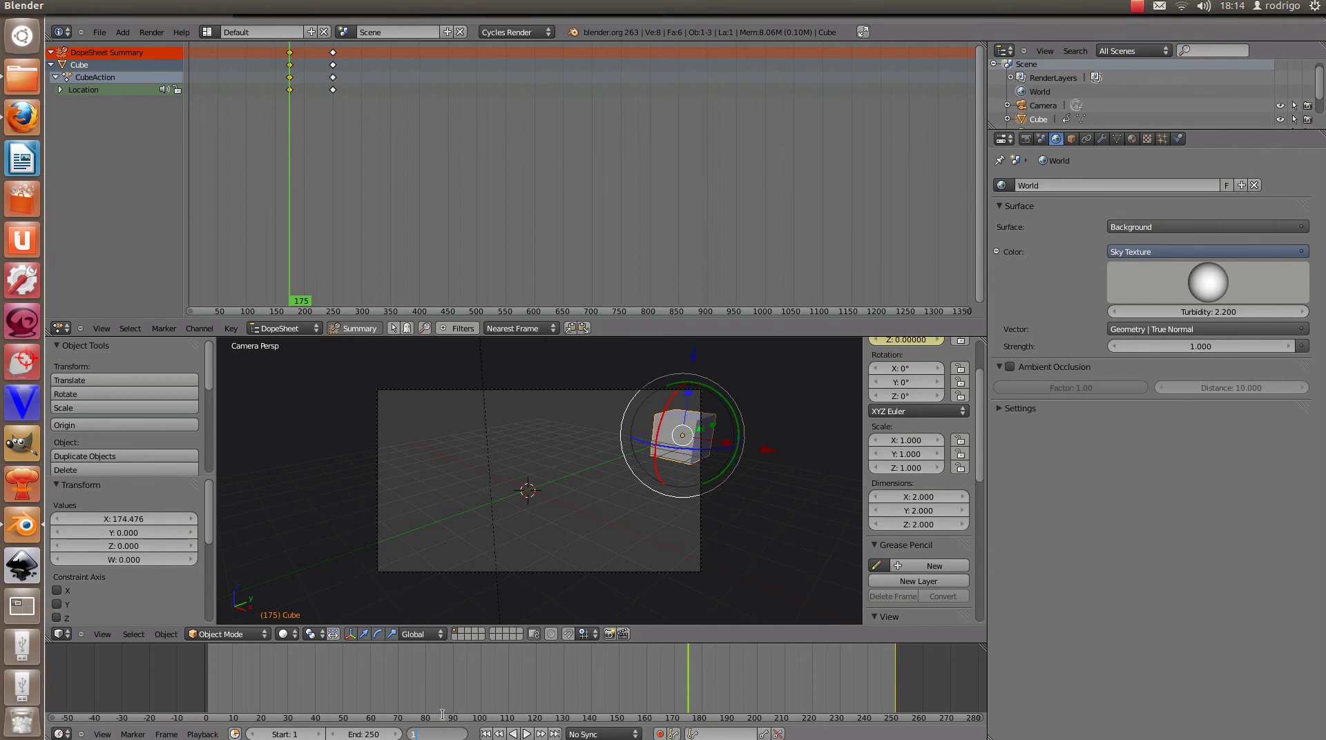
{"action": "key", "text": "Return"}
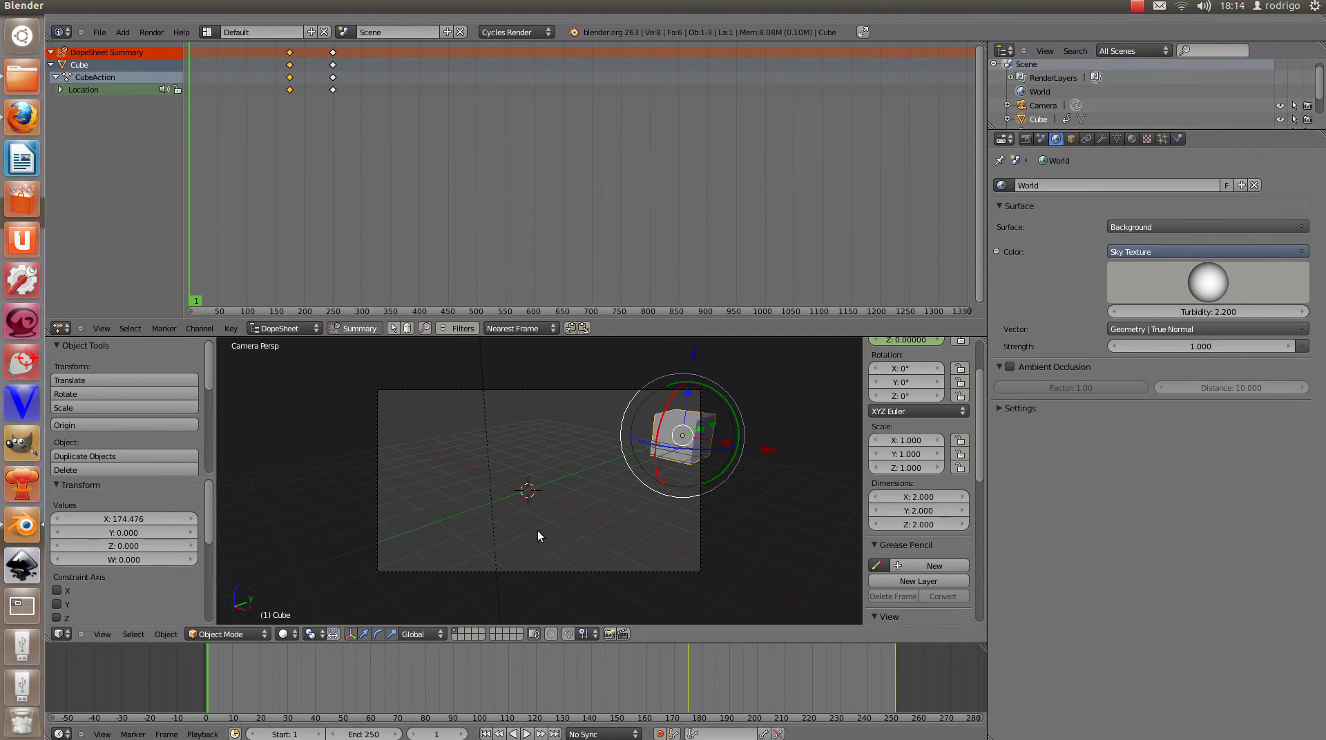
{"action": "key", "text": "alt+a"}
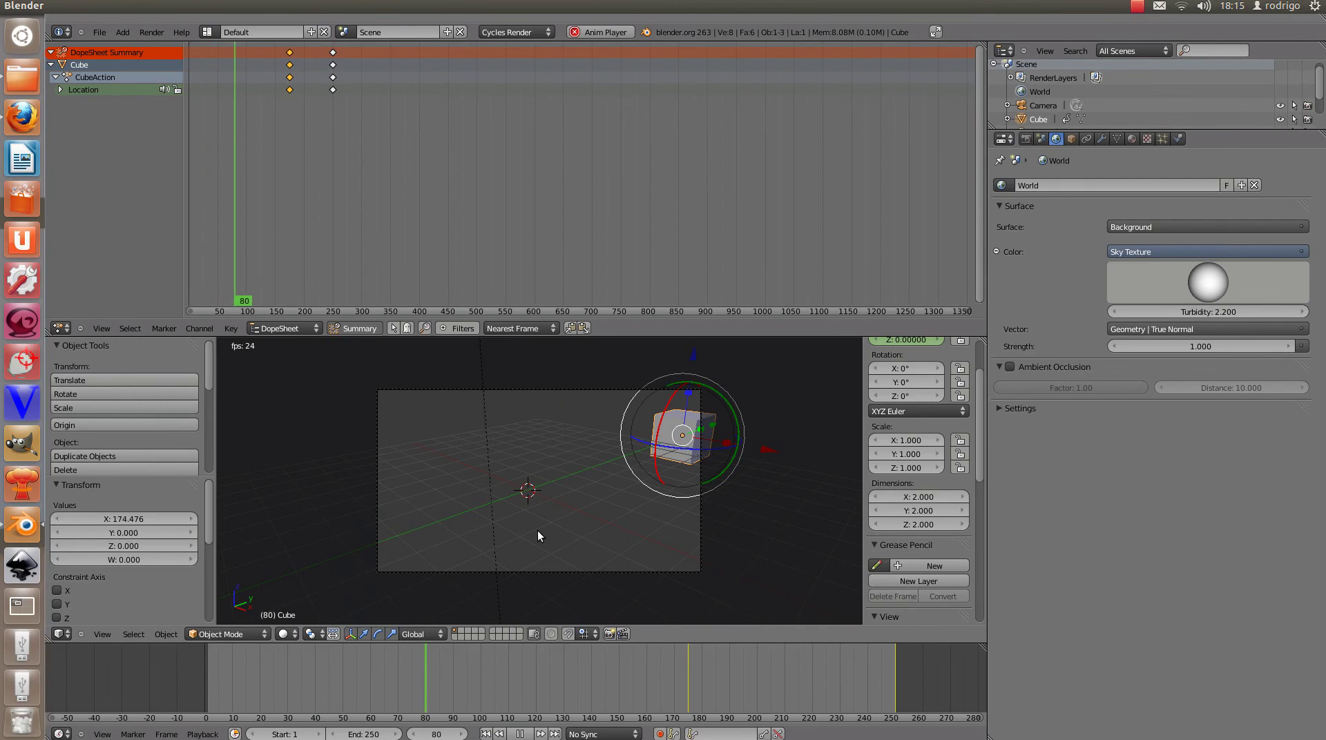
{"action": "key", "text": "Escape"}
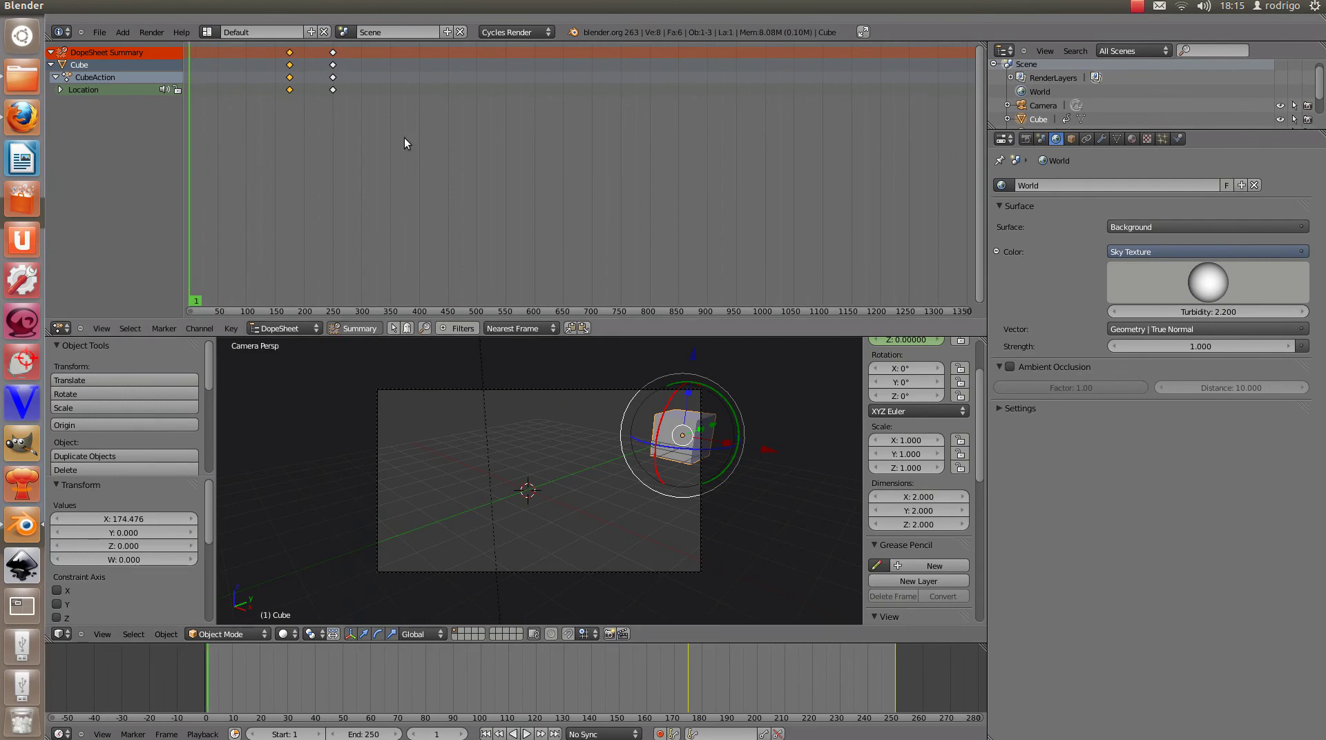
Move the cube's keyframe at frame 250 about 493 frames later and set the current frame to 741 beside it.
{"action": "left_click", "coordinate": [334, 65]}
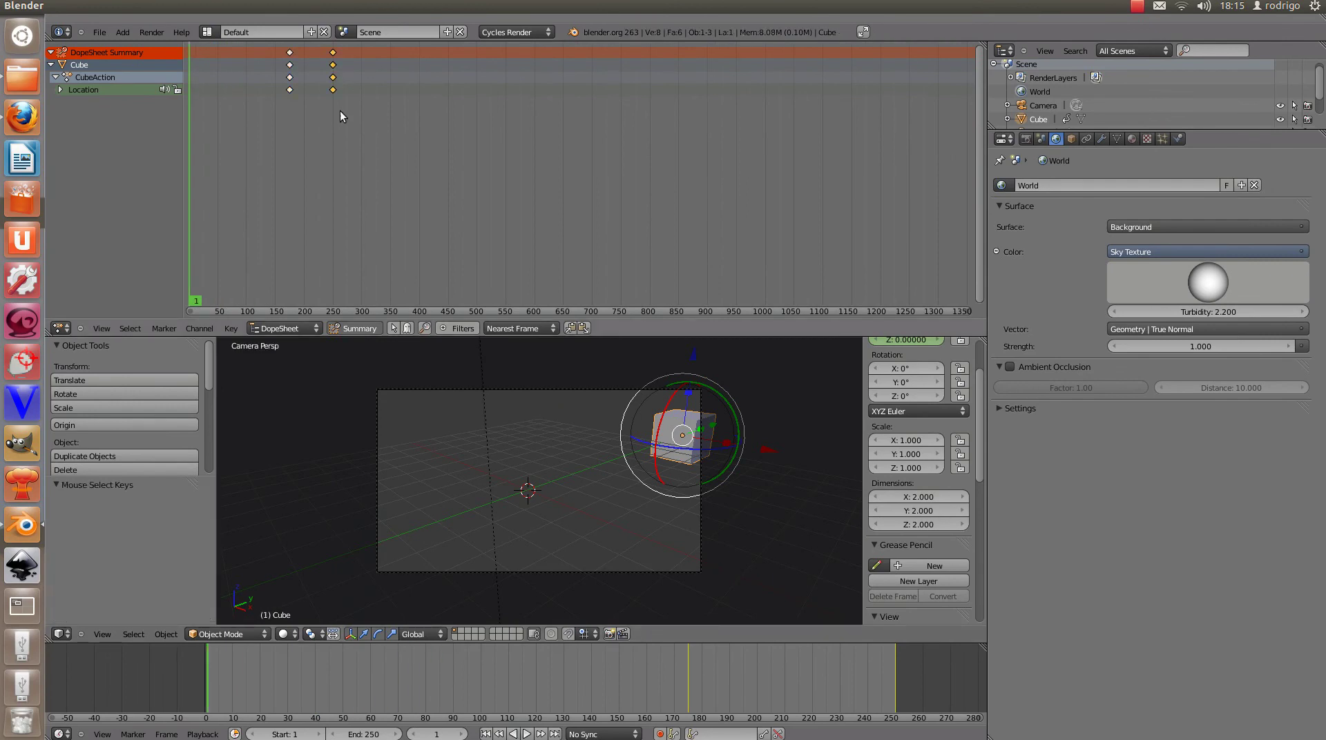
{"action": "key", "text": "g"}
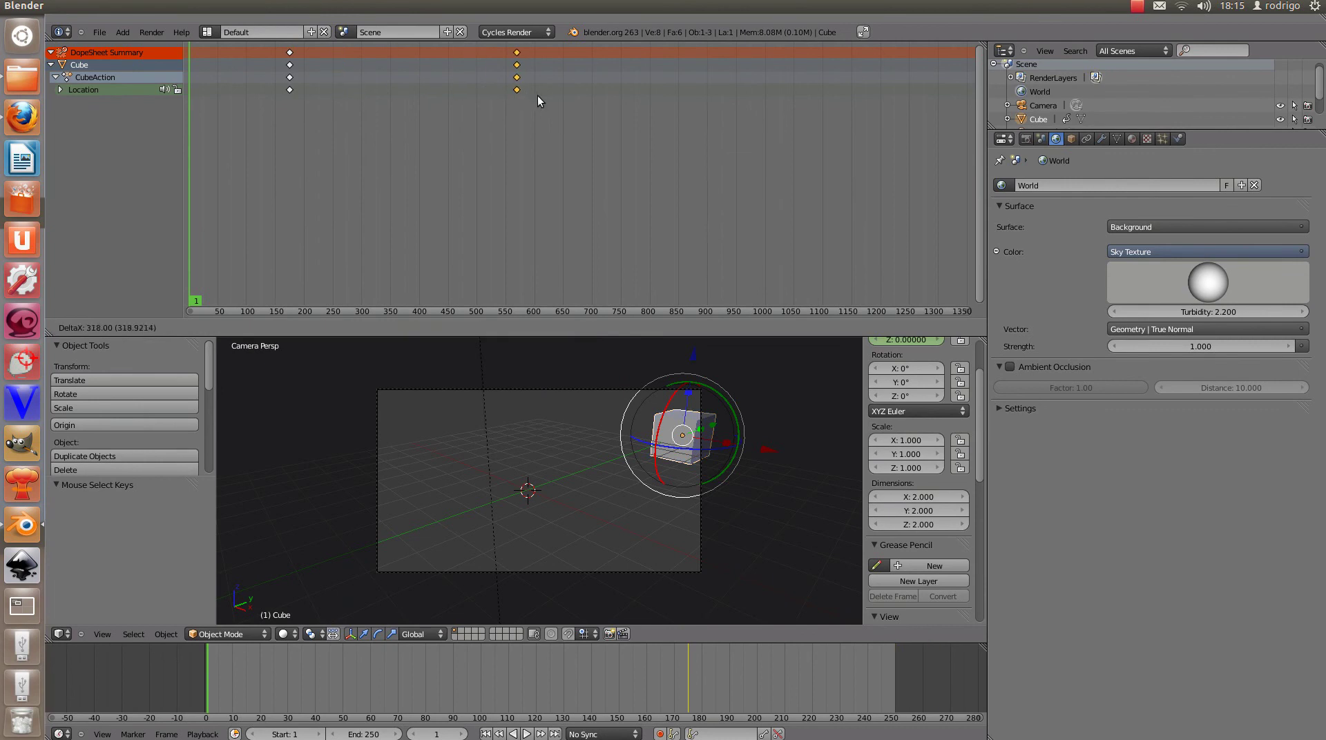
{"action": "left_click", "coordinate": [633, 99]}
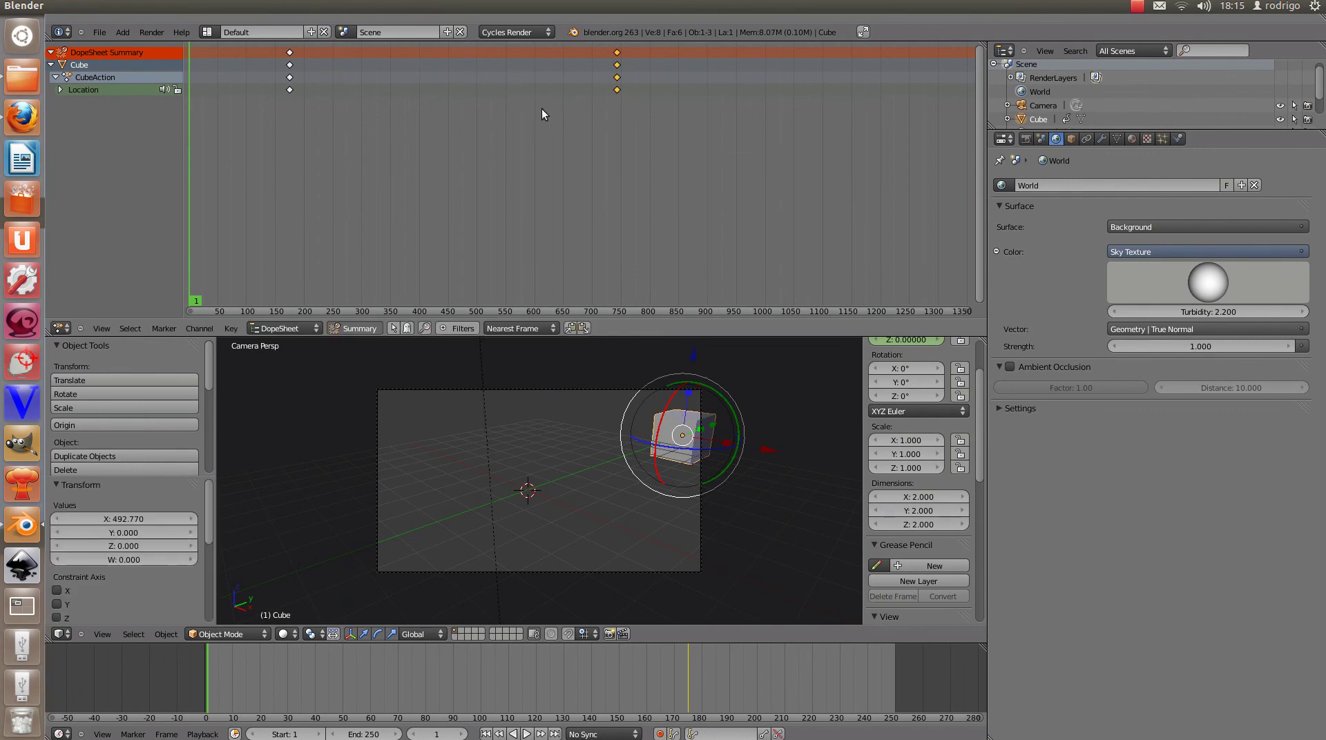
{"action": "right_click", "coordinate": [616, 80]}
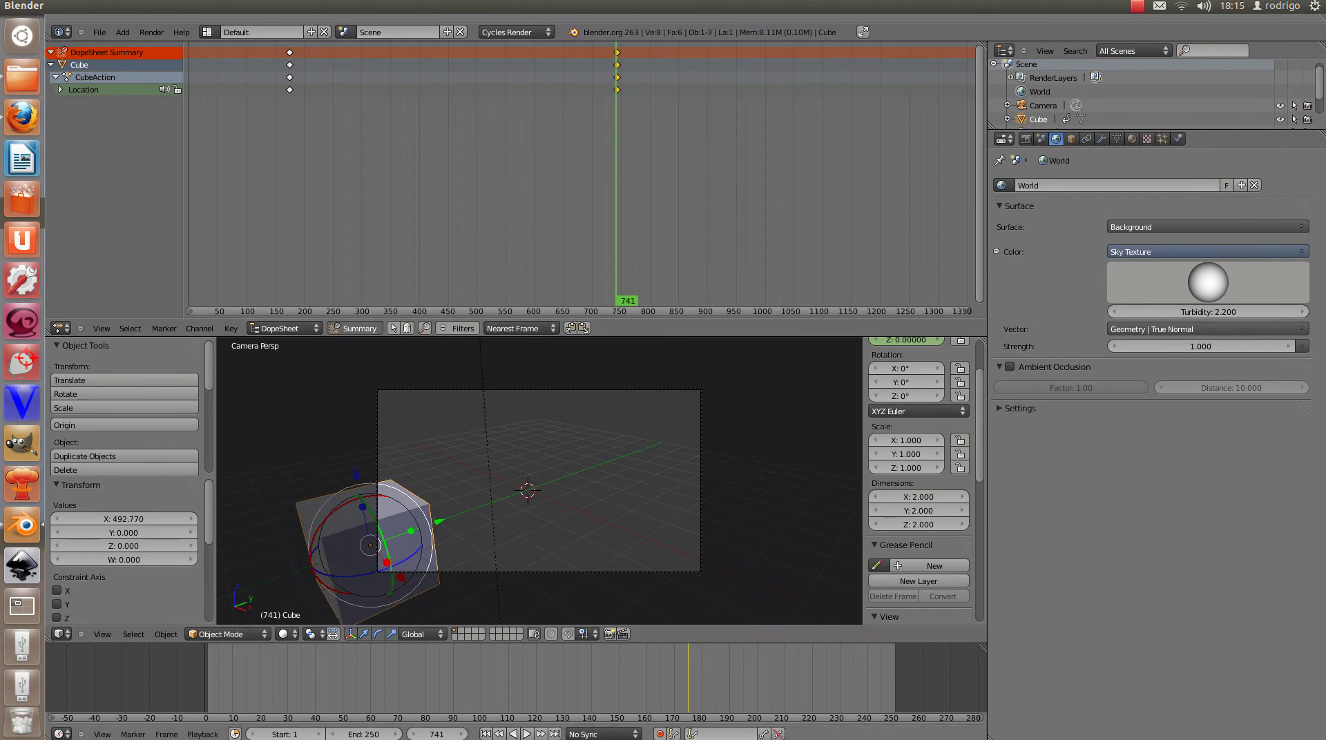
From frame 1, move the cube's last keyframe about 403 frames earlier and set the current frame to 341 on it.
{"action": "left_click", "coordinate": [435, 734]}
{"action": "type", "text": "1"}
{"action": "key", "text": "Return"}
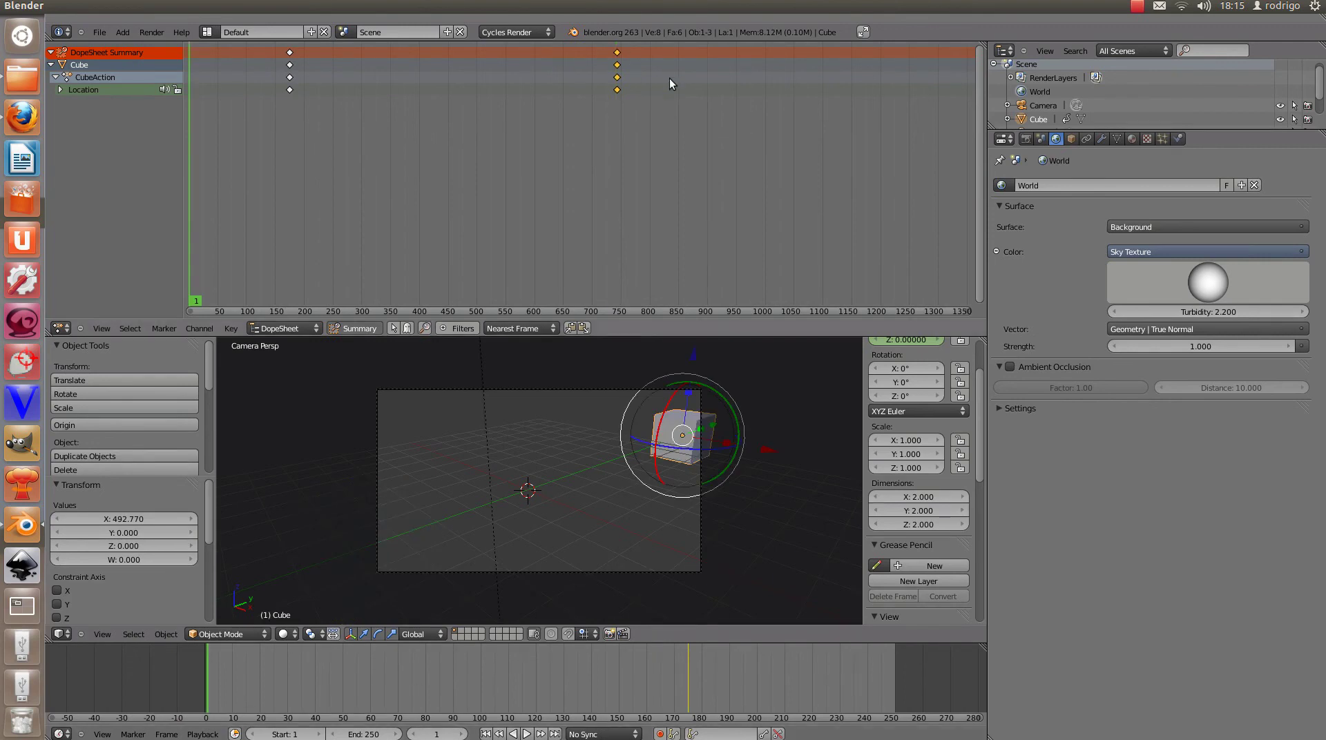
{"action": "key", "text": "g"}
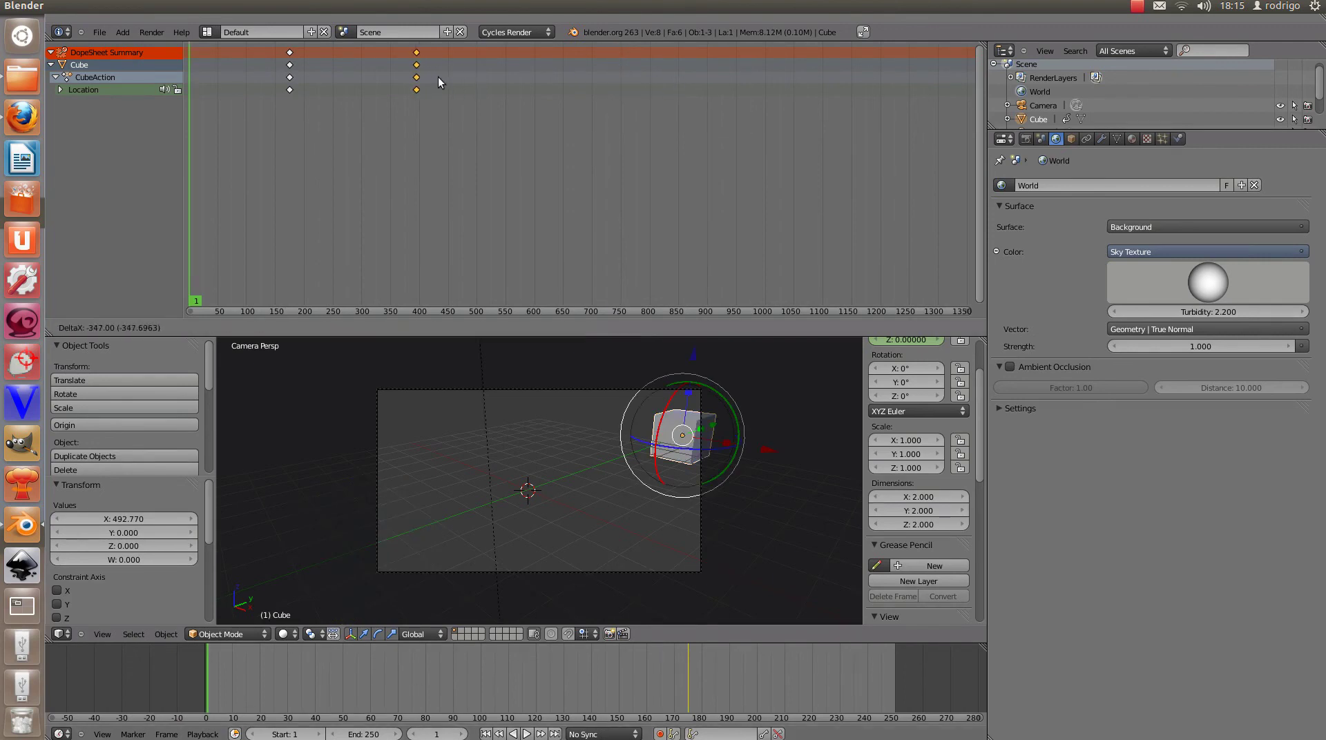
{"action": "left_click", "coordinate": [406, 77]}
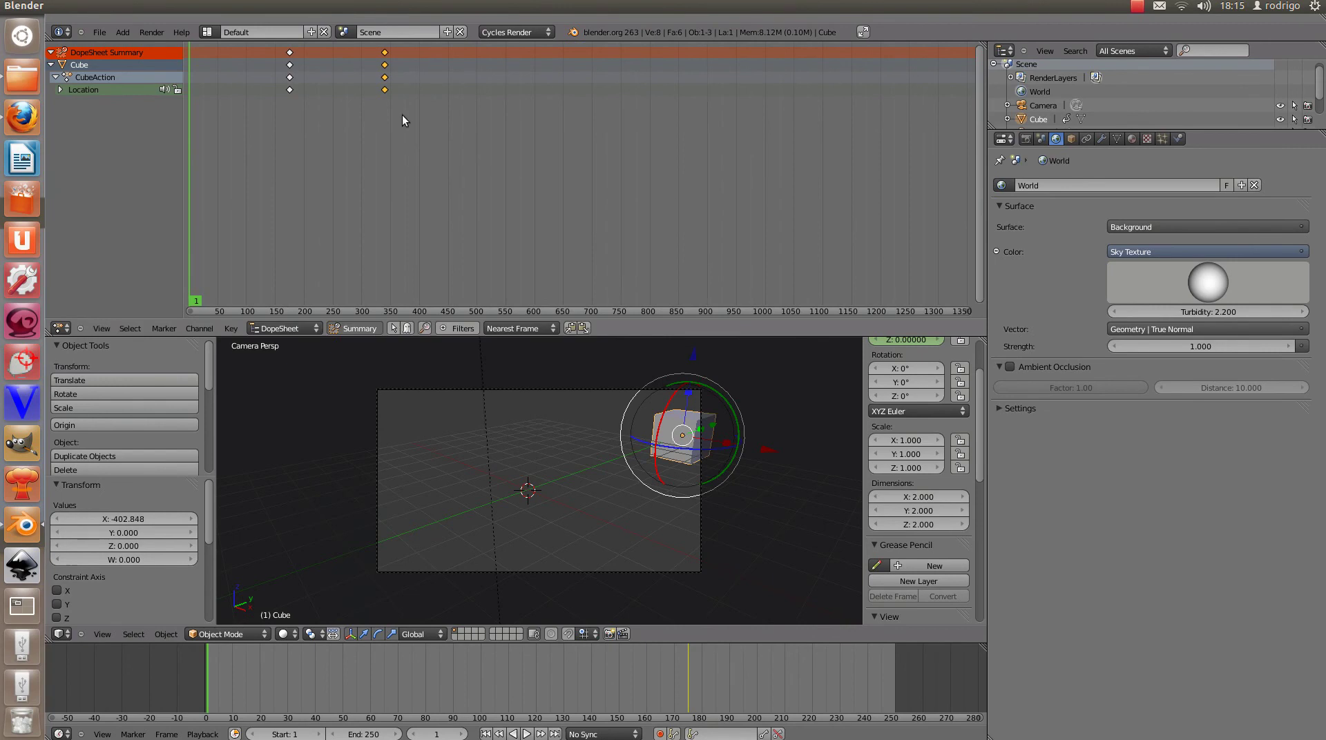
{"action": "left_click", "coordinate": [384, 88]}
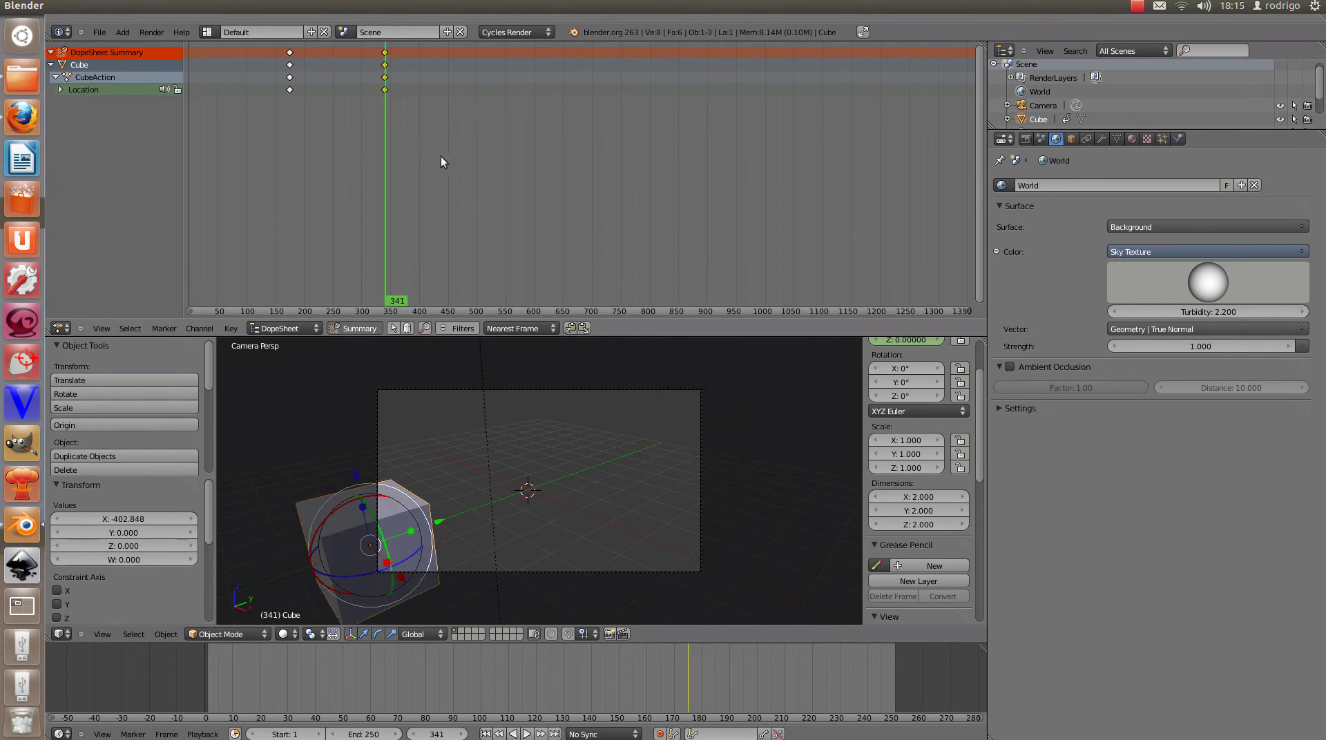
Preview the animation, set the scene's end frame to 341 and play it again.
{"action": "key", "text": "alt+a"}
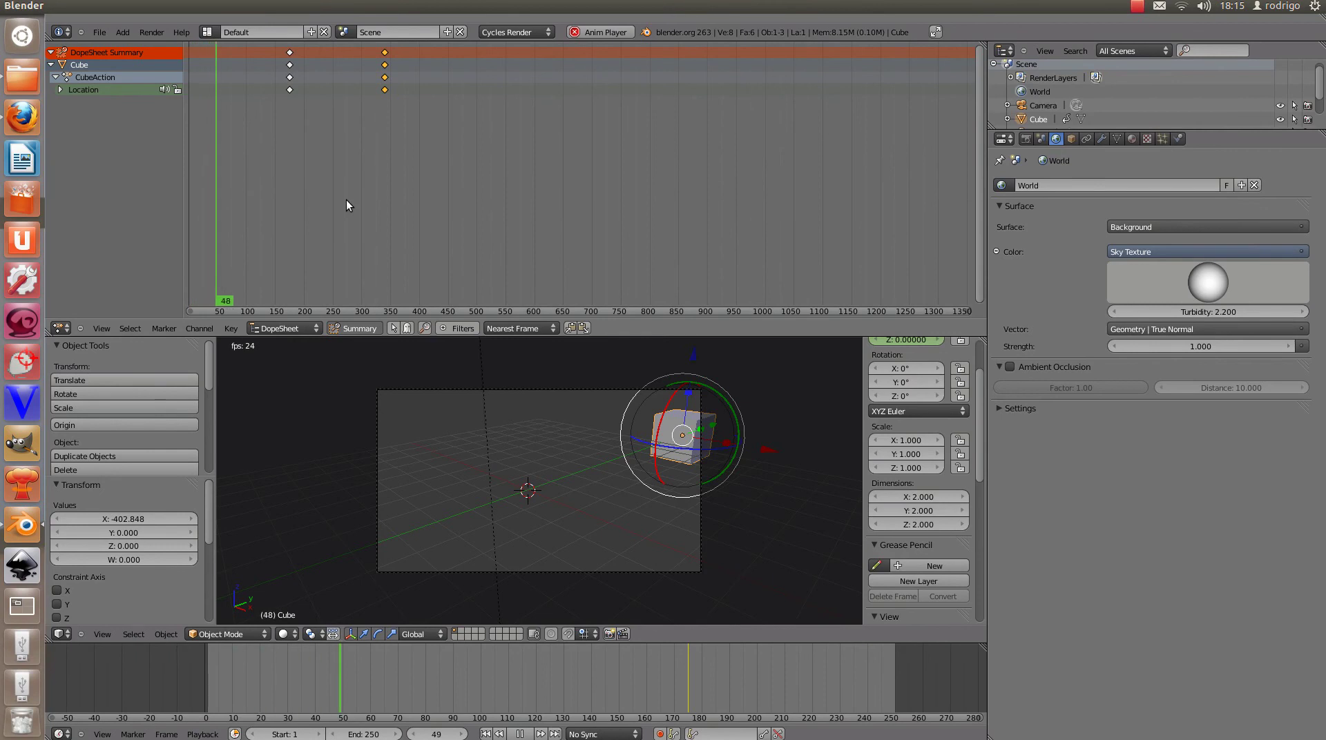
{"action": "key", "text": "Escape"}
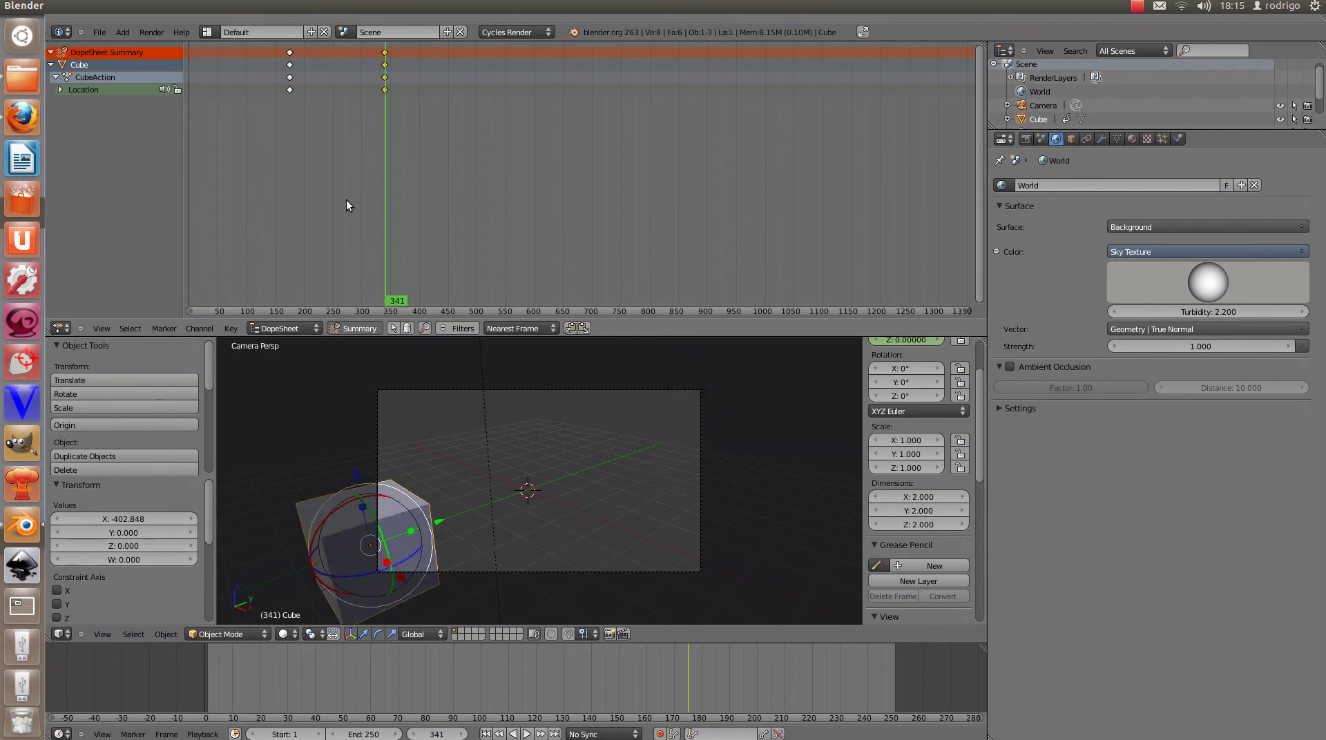
{"action": "left_click", "coordinate": [373, 736]}
{"action": "type", "text": "341"}
{"action": "key", "text": "Return"}
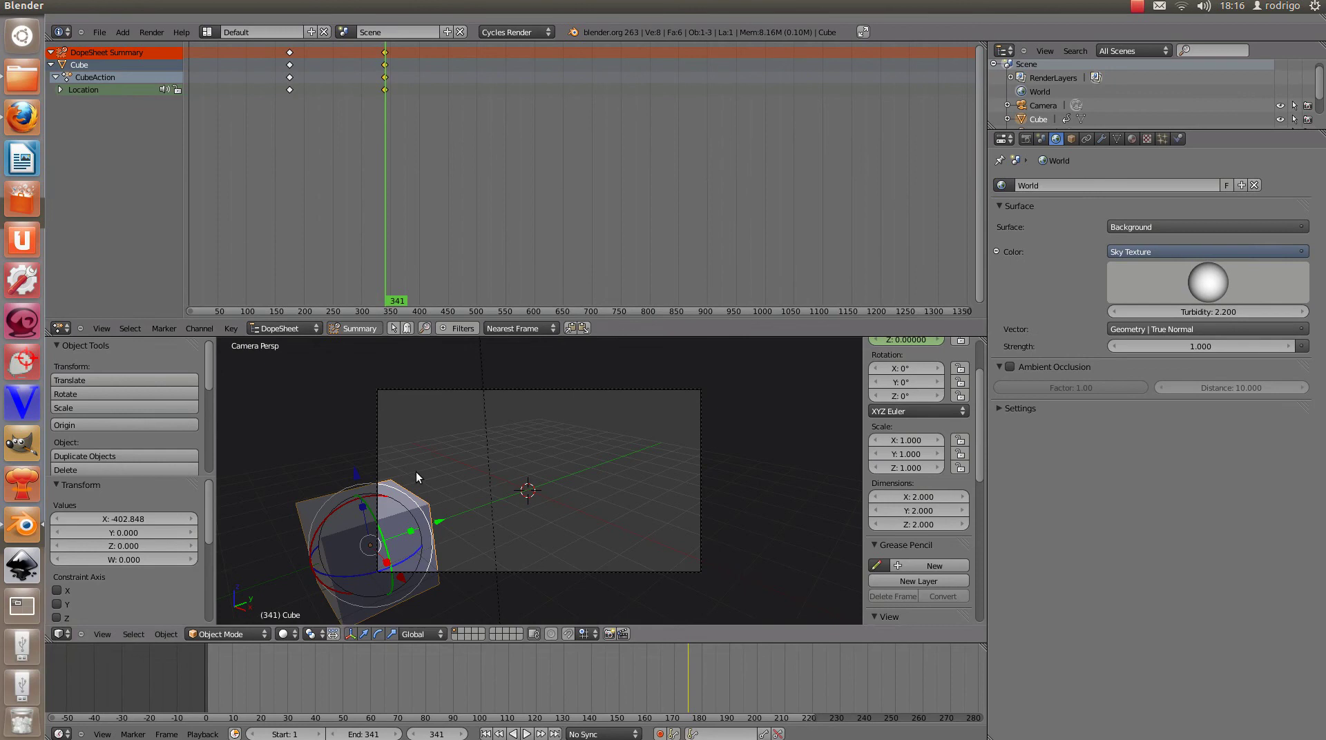
{"action": "key", "text": "alt+a"}
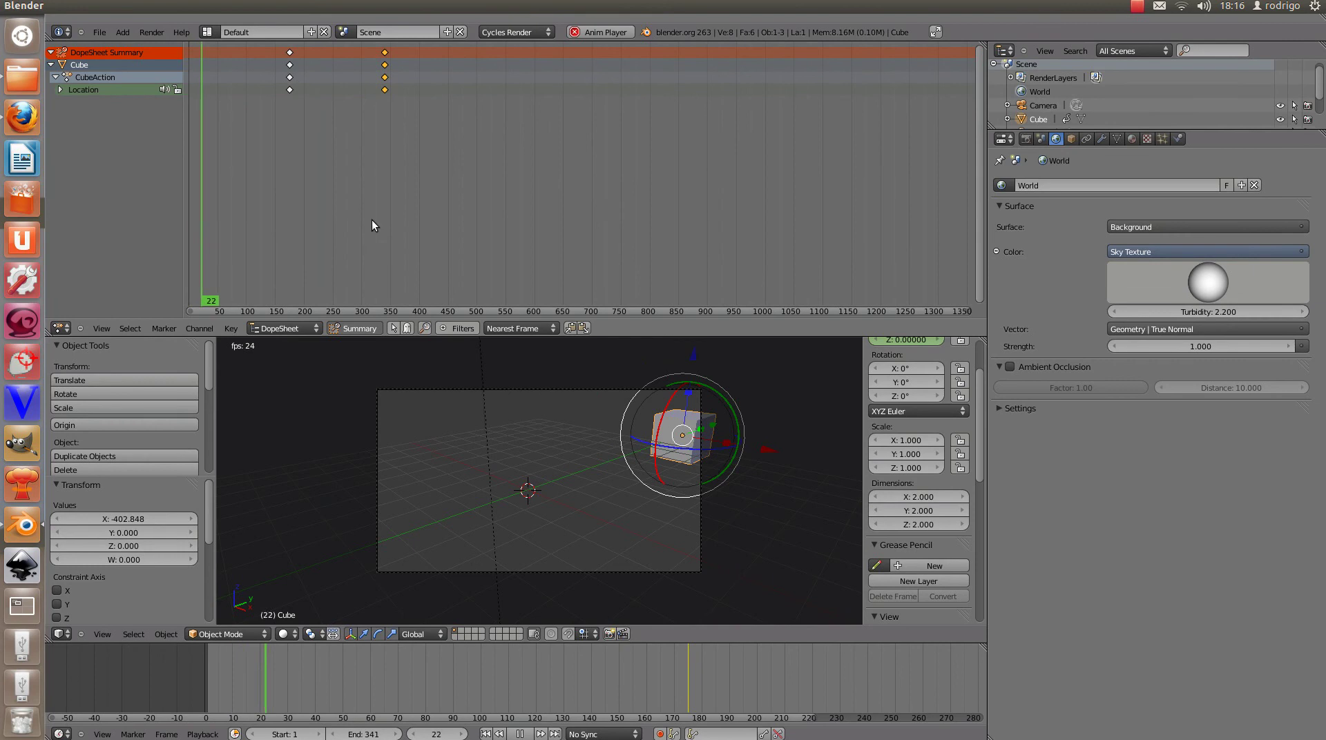
{"action": "key", "text": "Escape"}
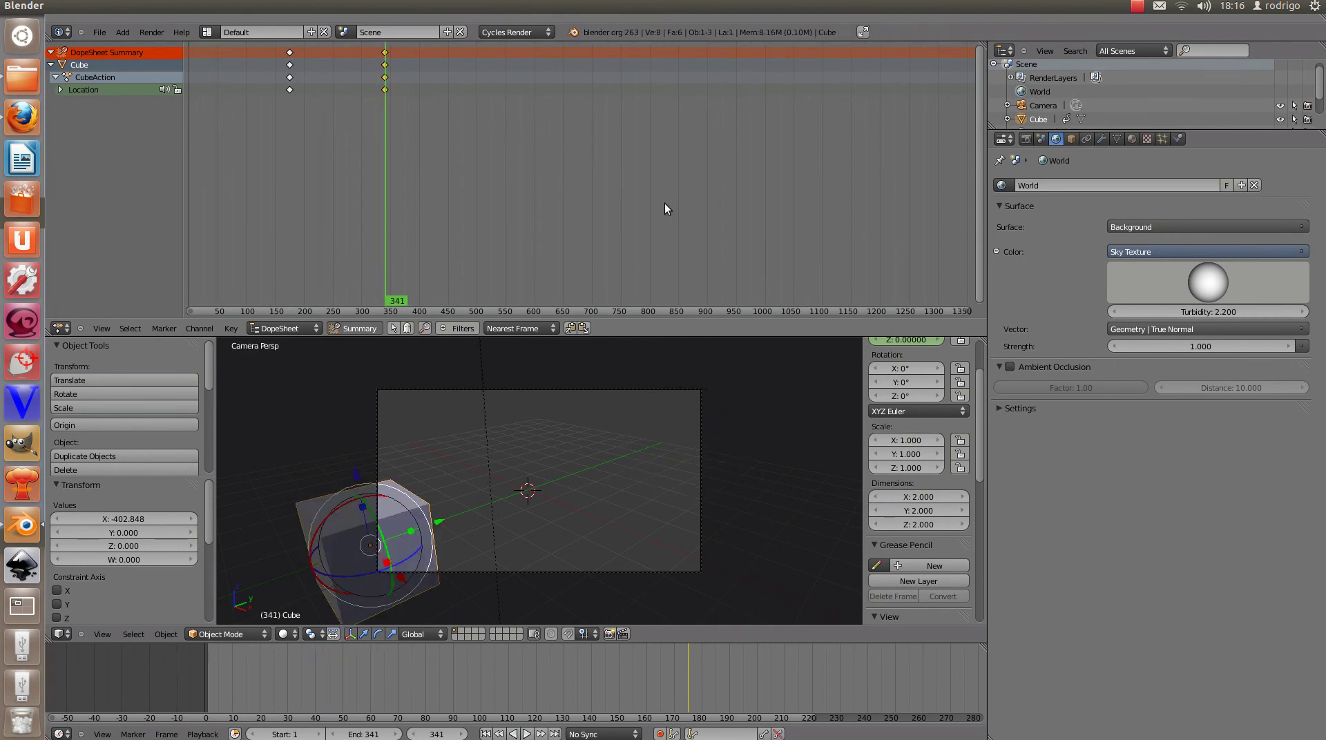
Set the current frame to 172 and move the cube's first keyframe about 174 frames earlier, to the start of the timeline.
{"action": "left_click", "coordinate": [288, 53]}
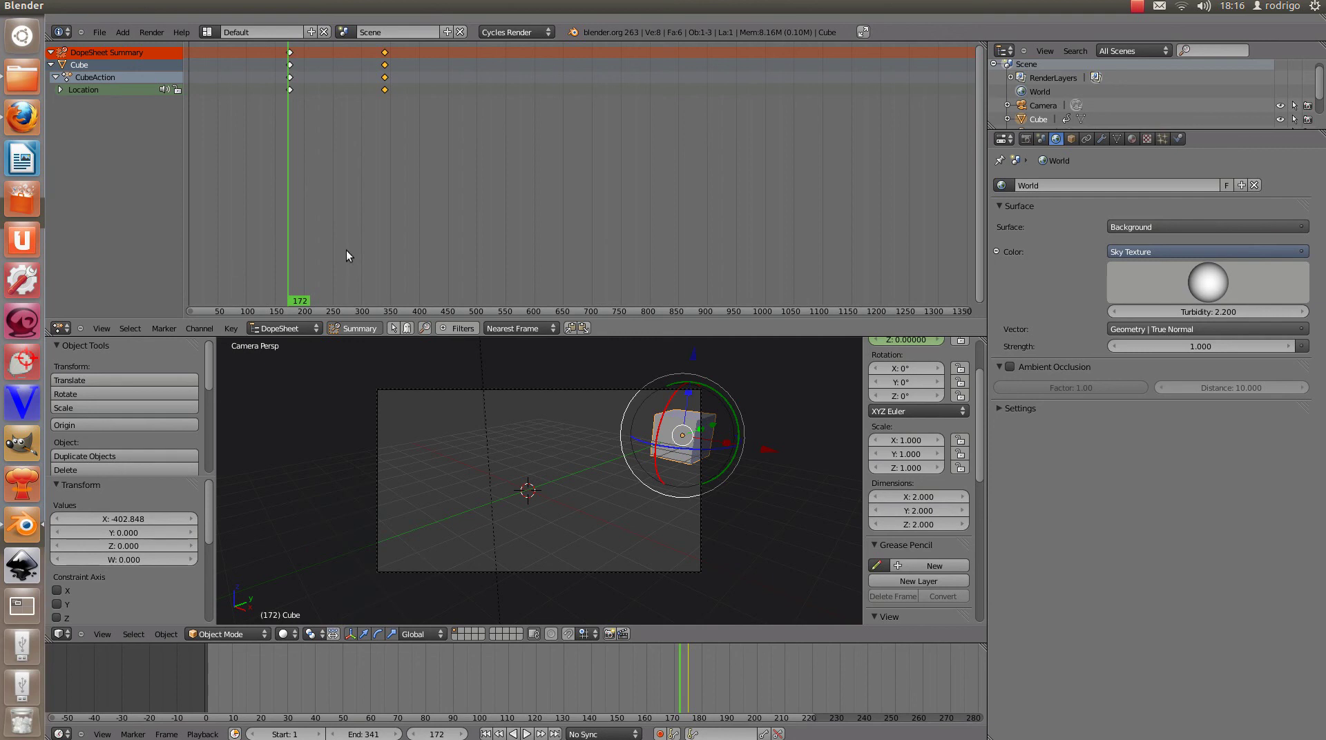
{"action": "right_click", "coordinate": [297, 88]}
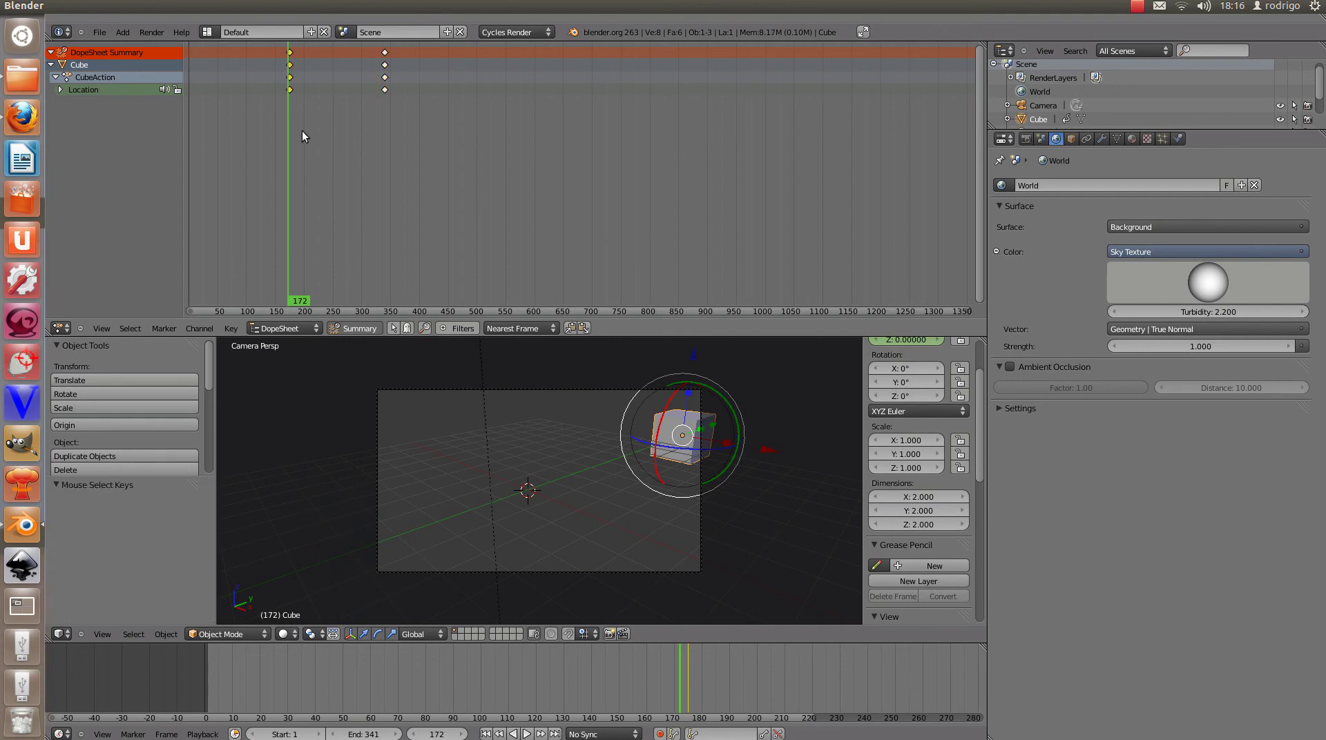
{"action": "key", "text": "g"}
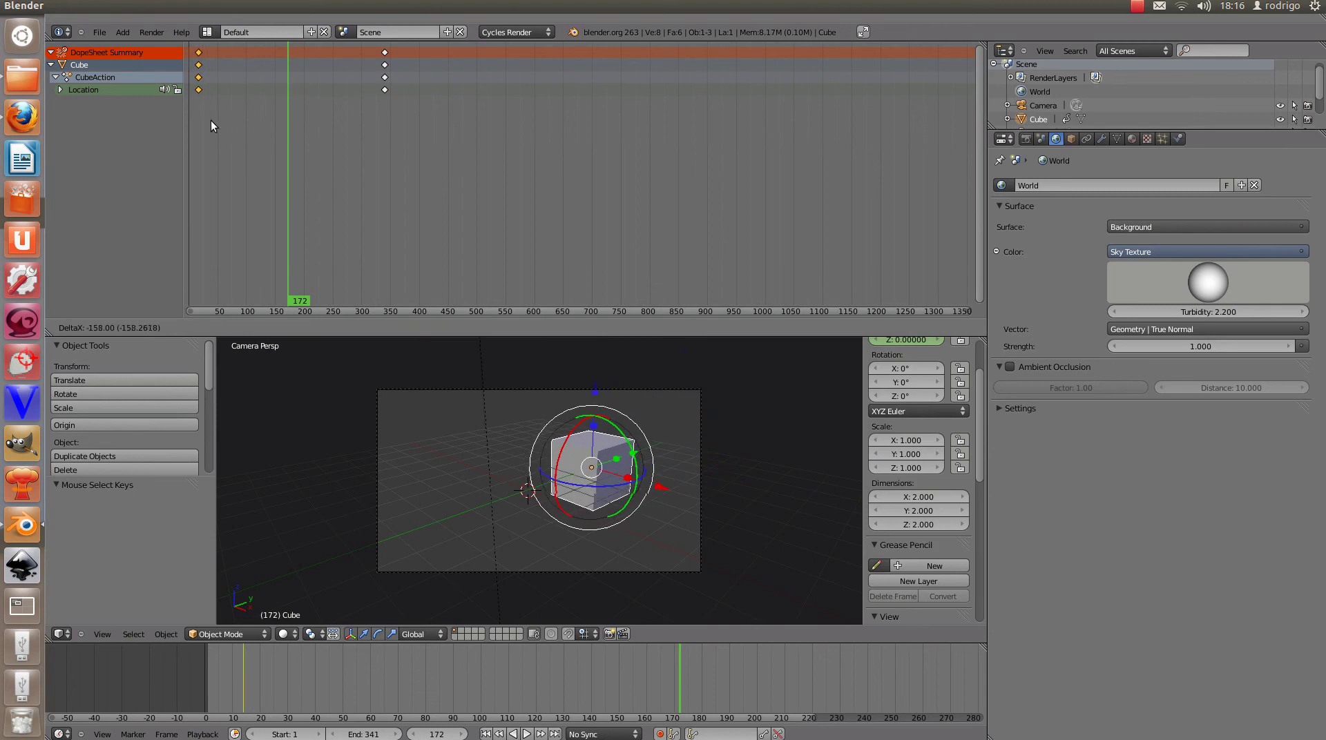
{"action": "left_click", "coordinate": [204, 119]}
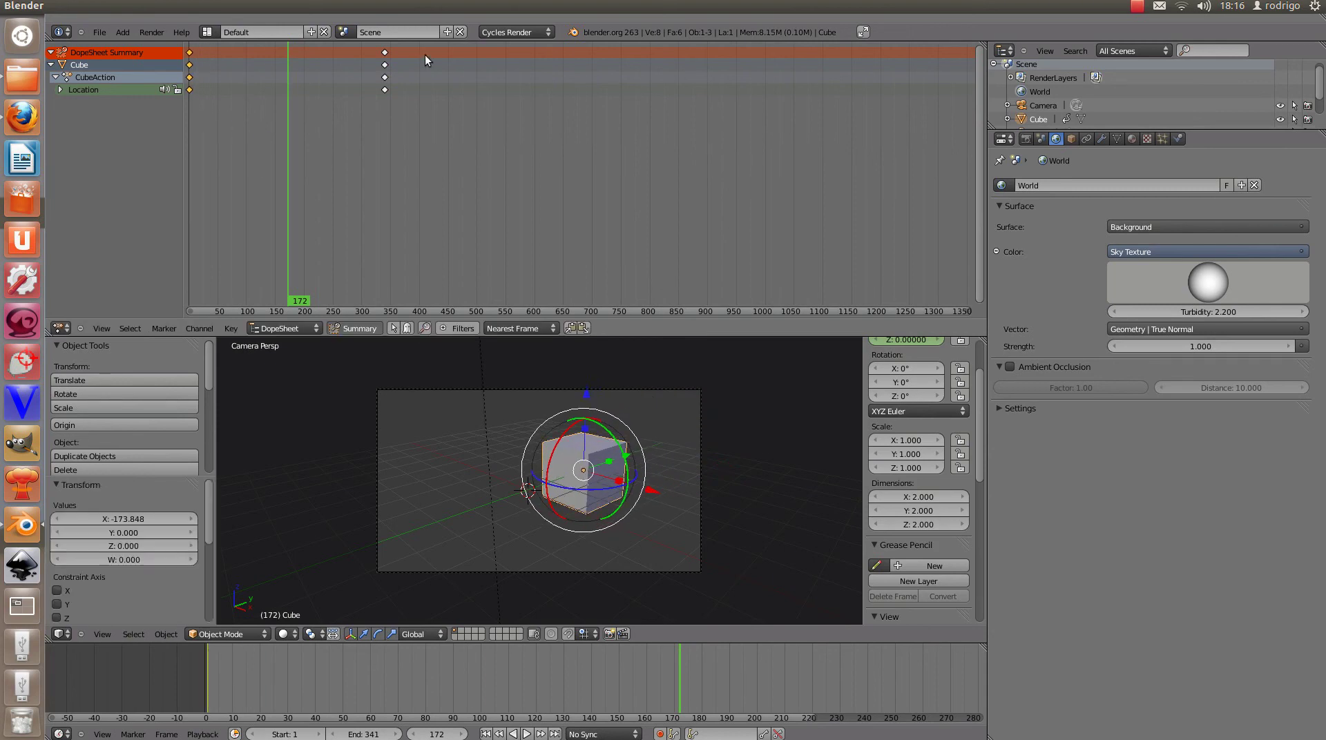
Move the cube's last keyframe about 89 frames earlier and preview the animation.
{"action": "right_click", "coordinate": [397, 61]}
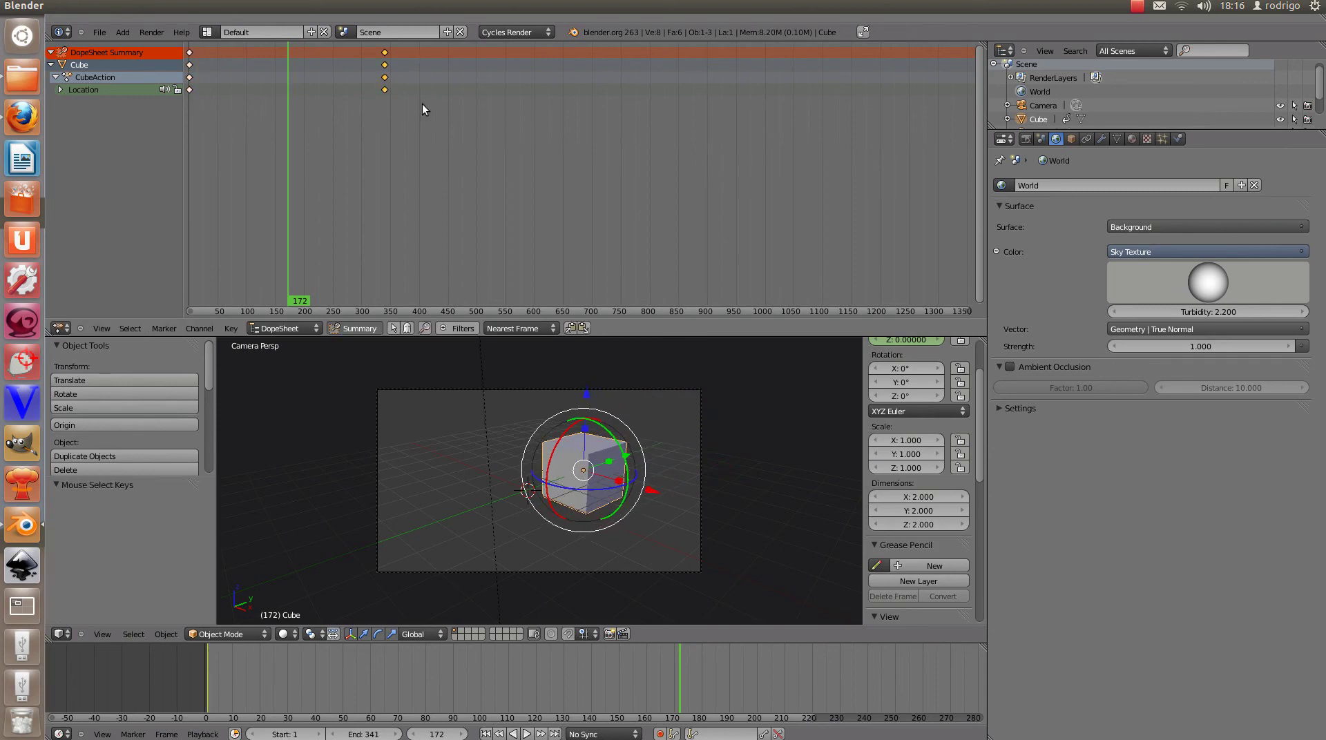
{"action": "key", "text": "g"}
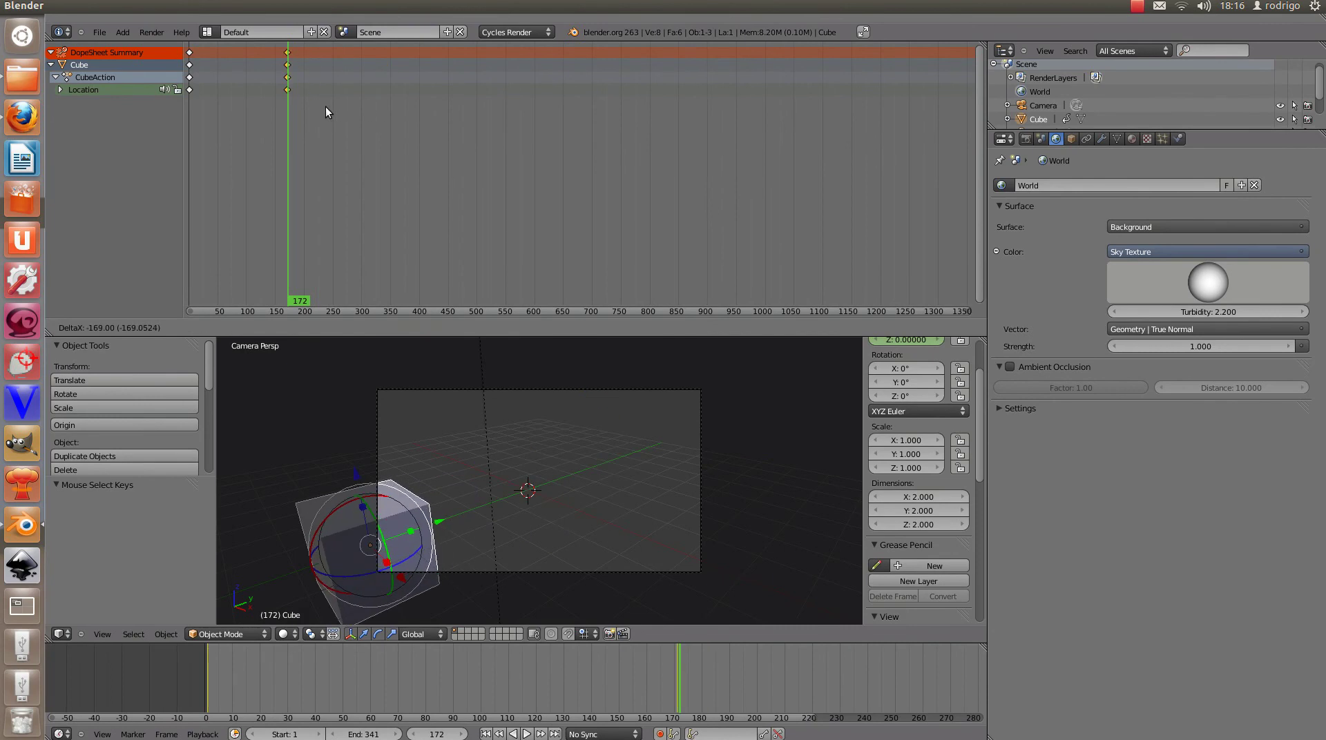
{"action": "left_click", "coordinate": [372, 115]}
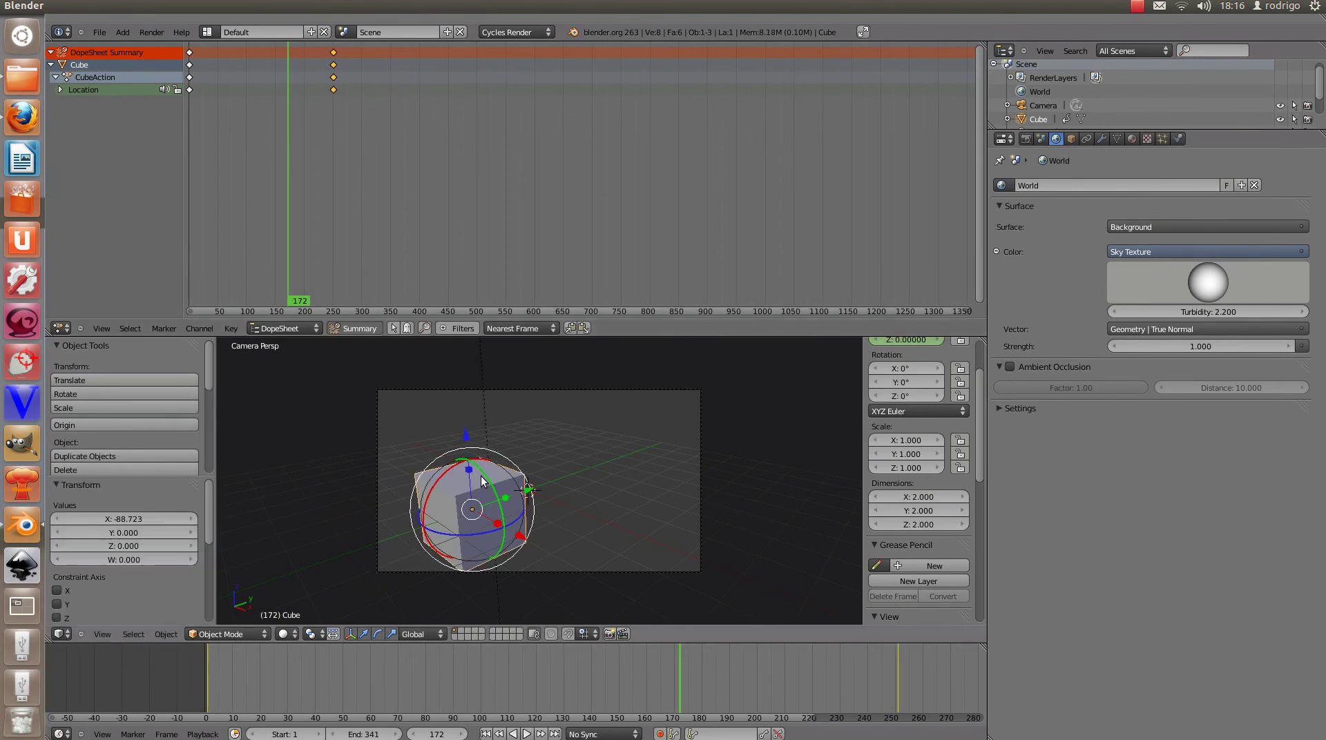
{"action": "key", "text": "alt+a"}
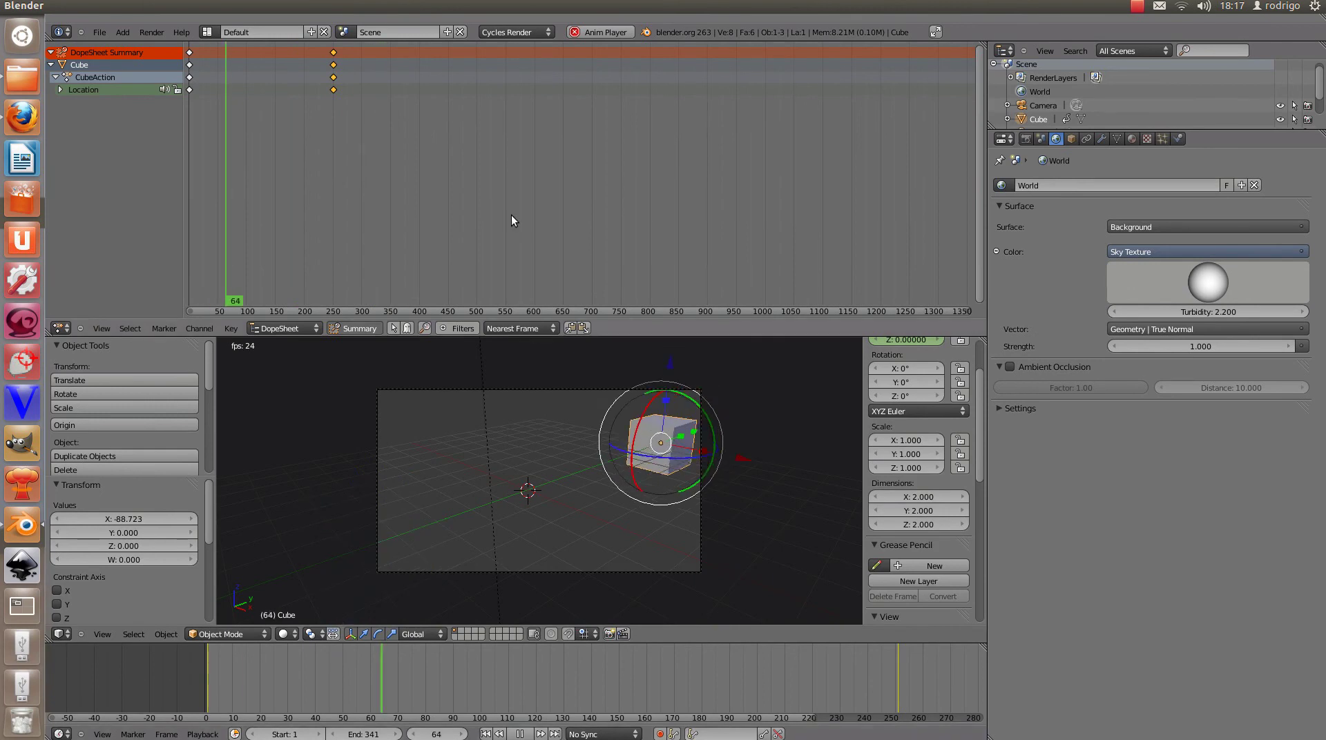
{"action": "key", "text": "Escape"}
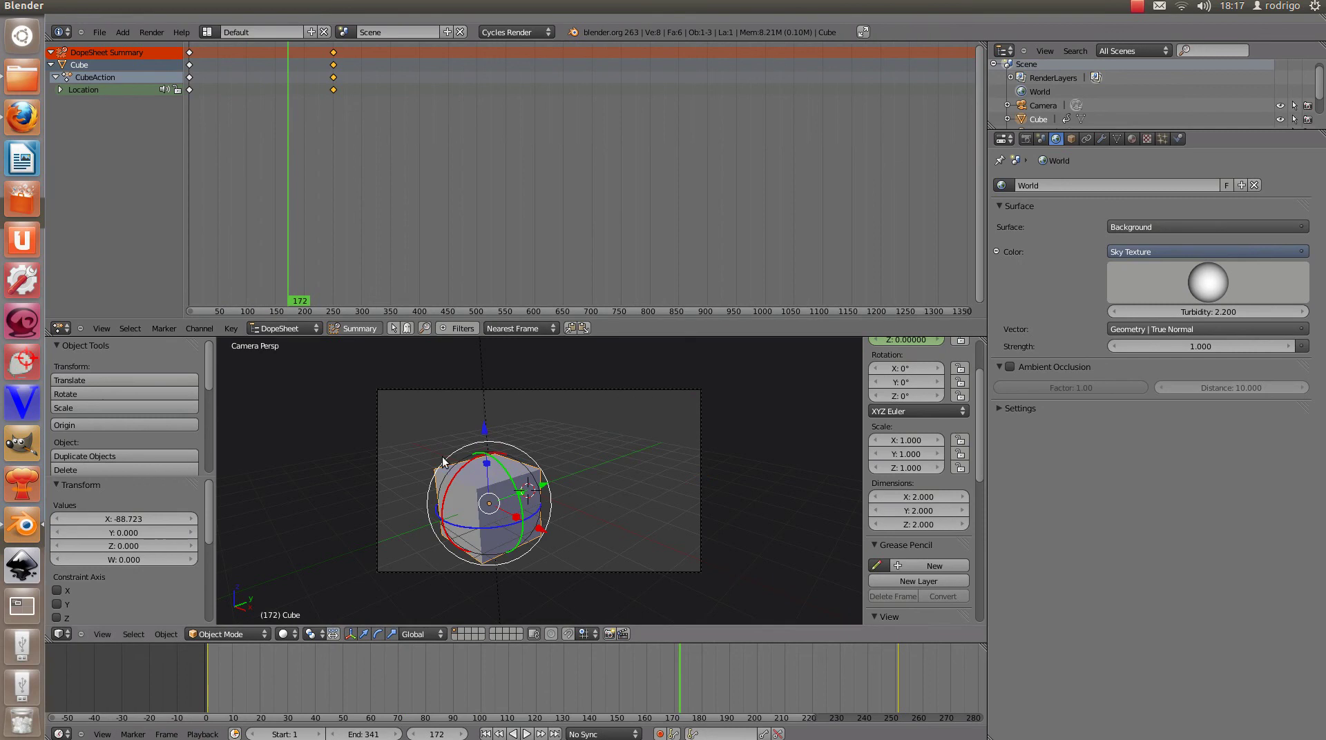
Set the scene's end frame to 250 and play the shortened animation.
{"action": "left_click", "coordinate": [363, 735]}
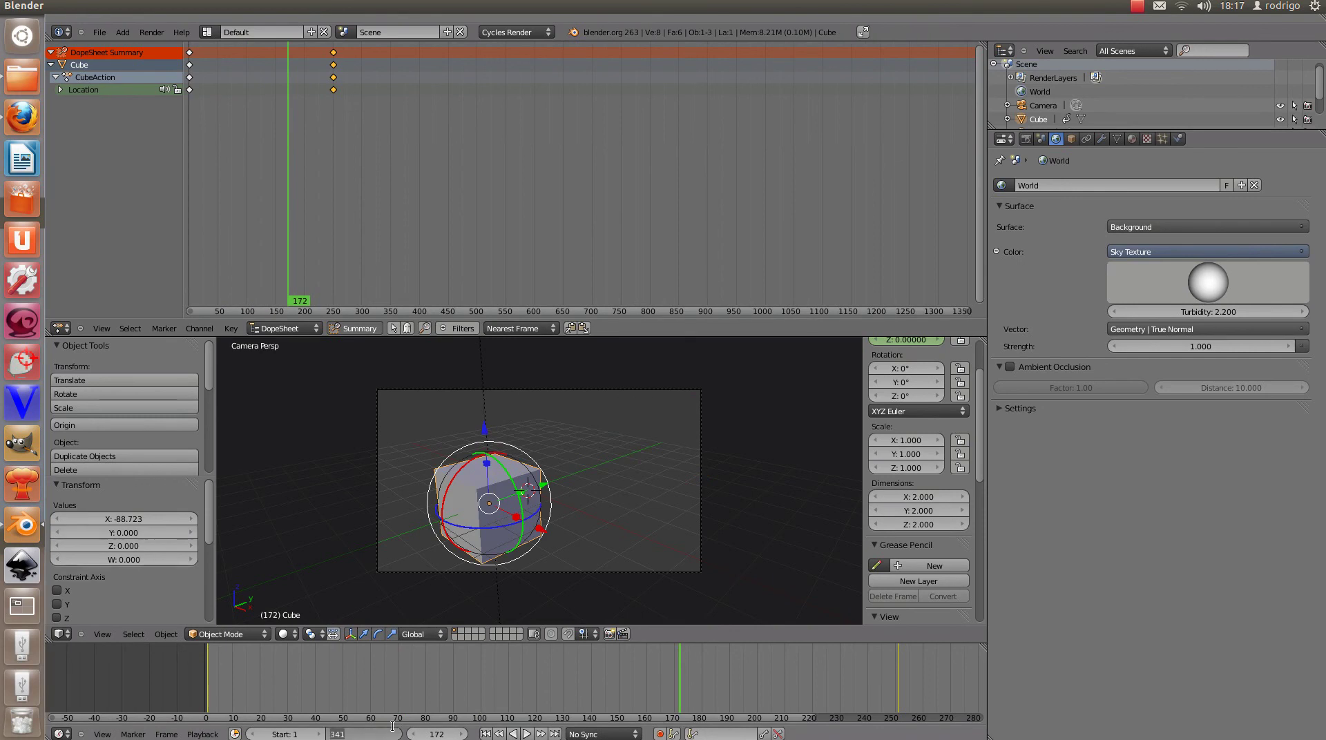
{"action": "type", "text": "250"}
{"action": "key", "text": "Return"}
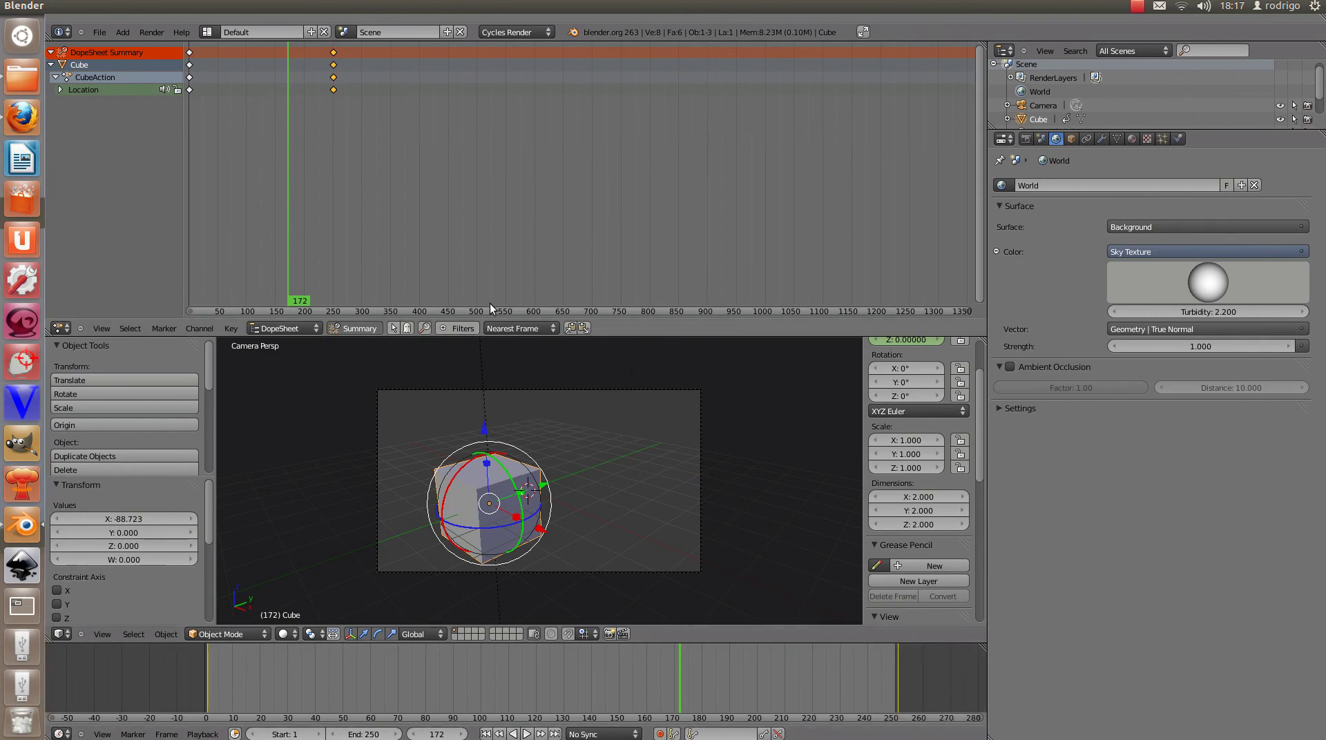
{"action": "key", "text": "alt+a"}
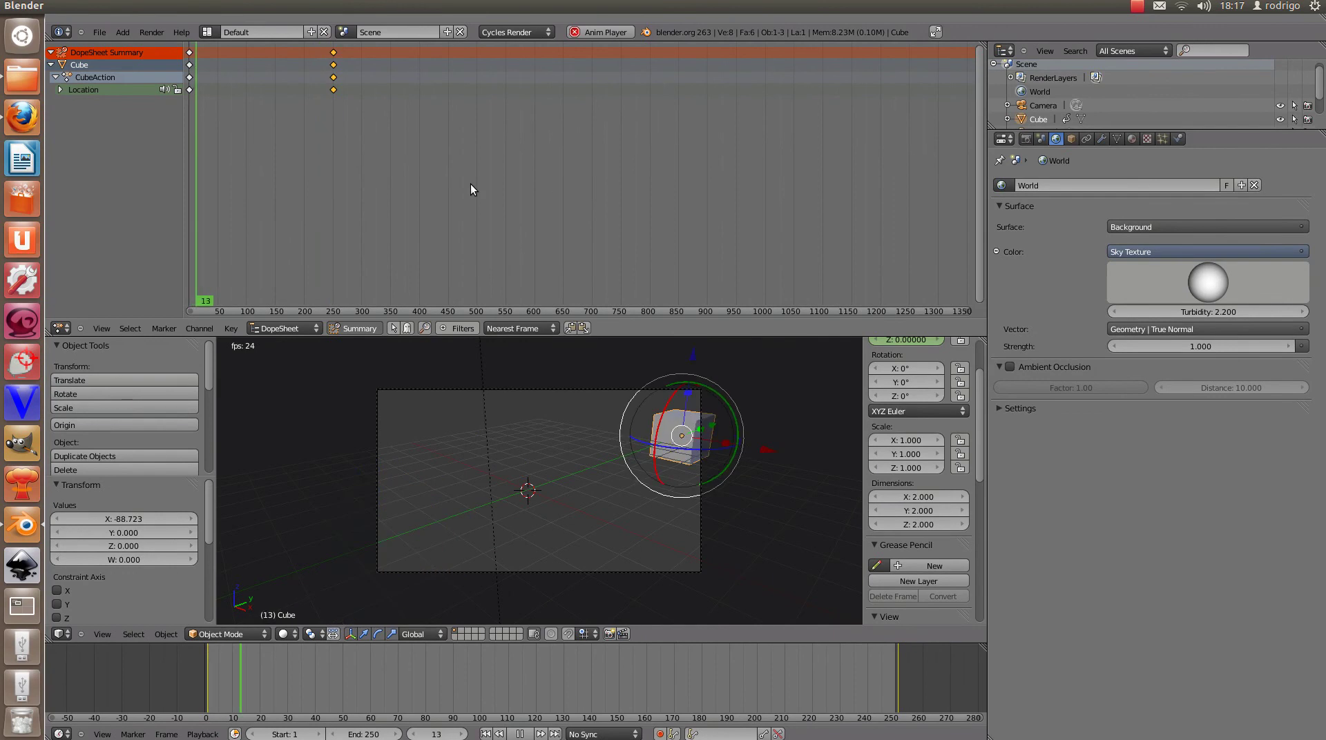
{"action": "key", "text": "Escape"}
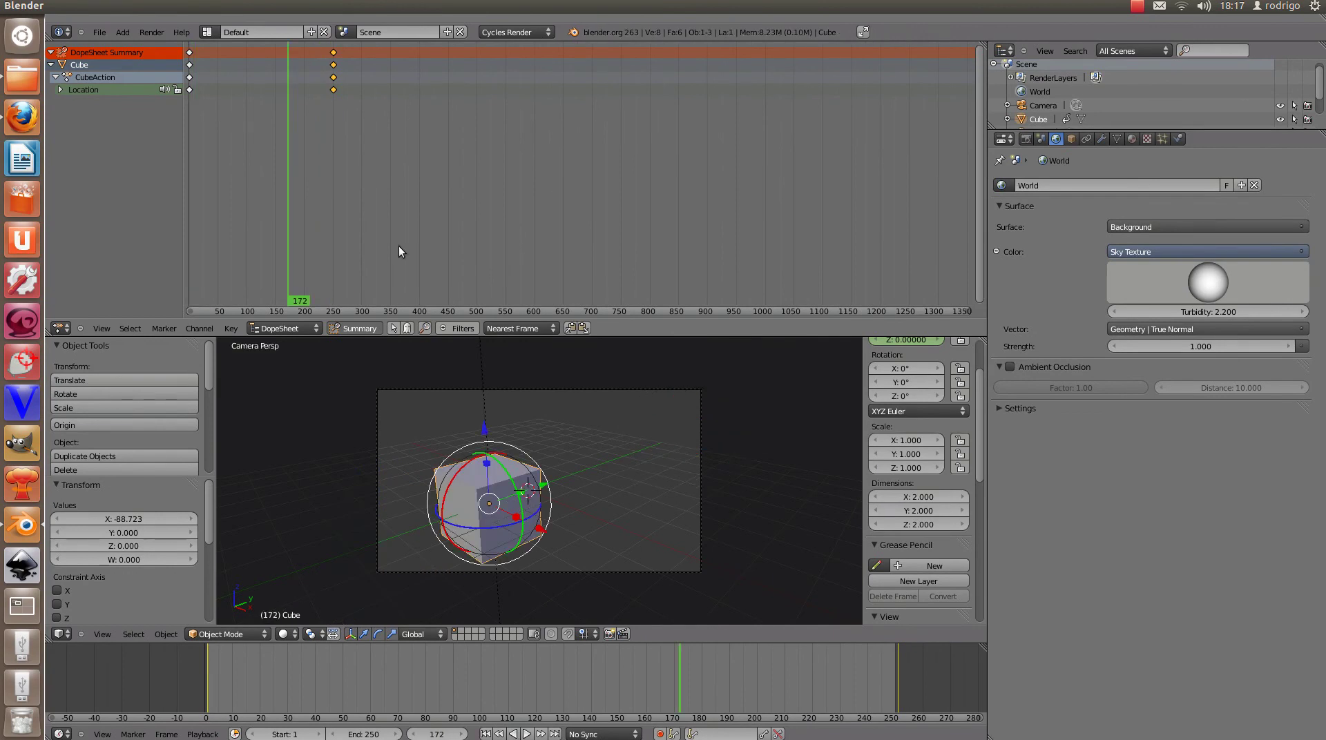
Return to frame 1 and switch the DopeSheet to Action Editor mode.
{"action": "left_click", "coordinate": [486, 734]}
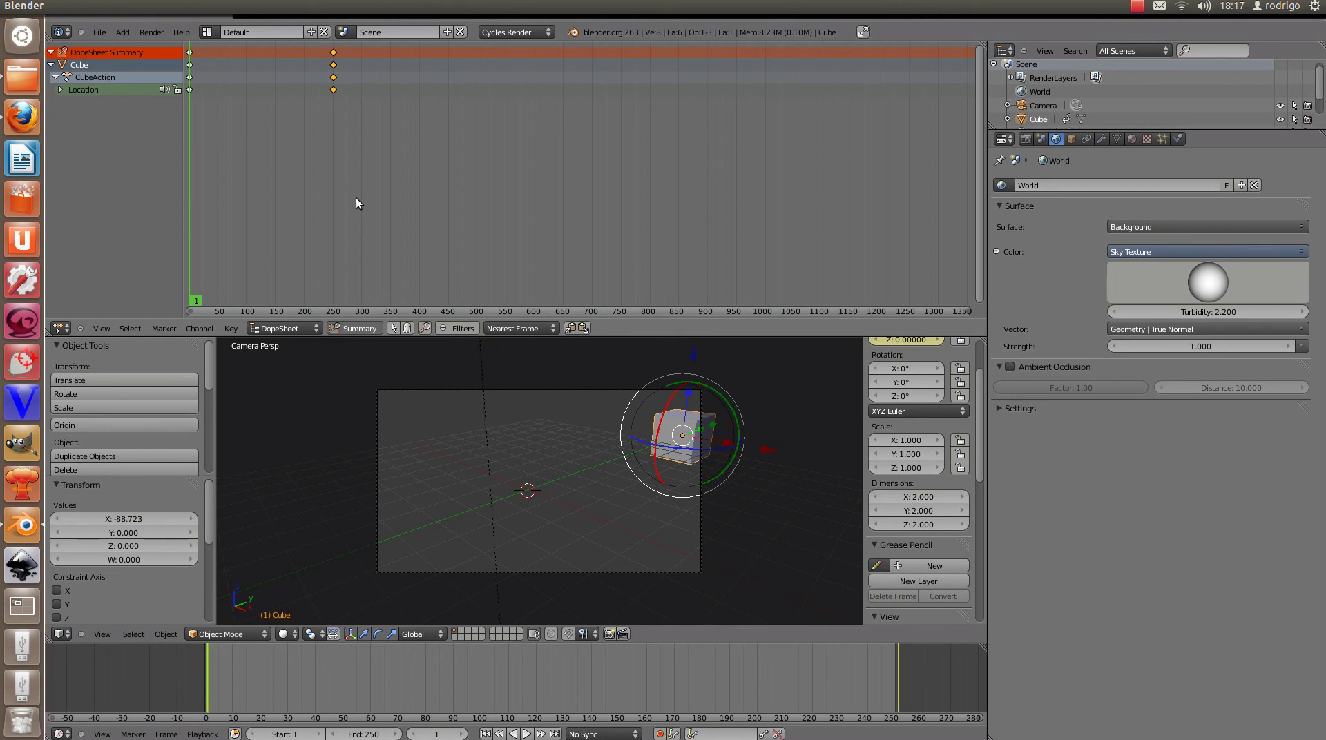
{"action": "left_click", "coordinate": [283, 330]}
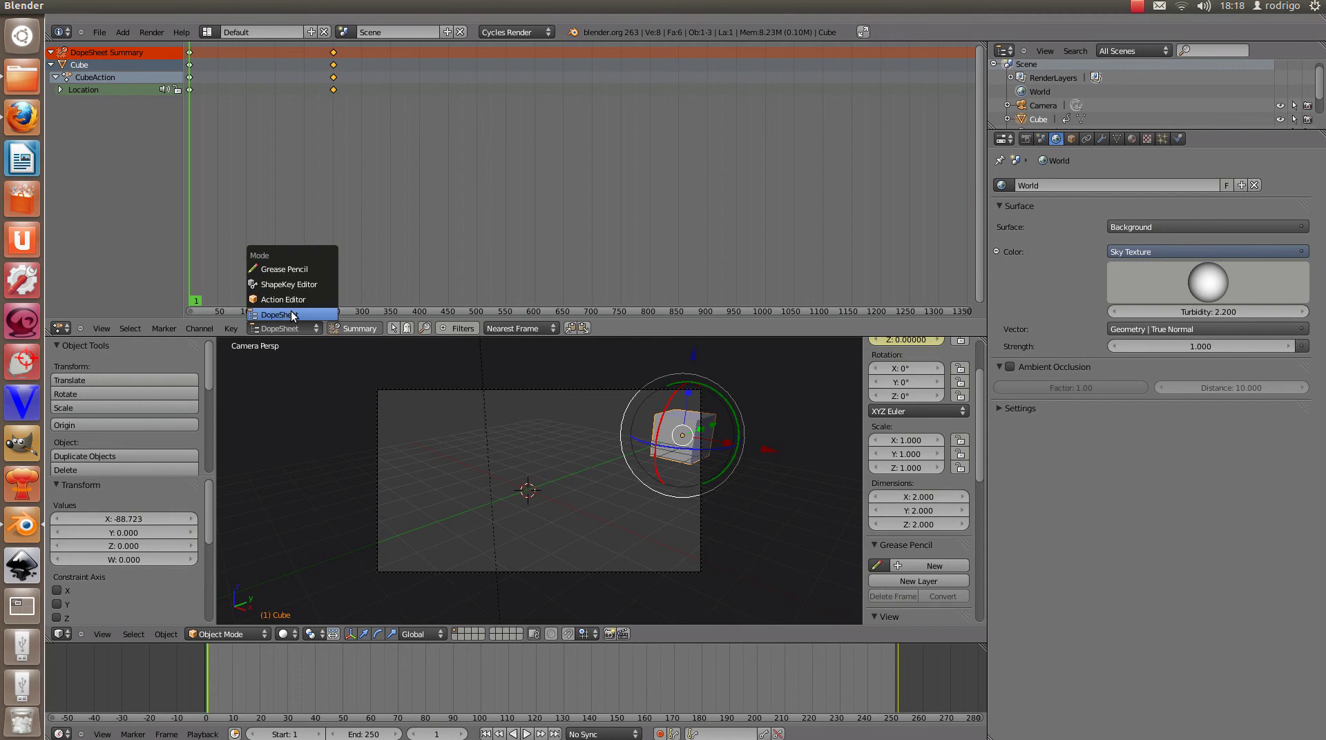
{"action": "left_click", "coordinate": [297, 301]}
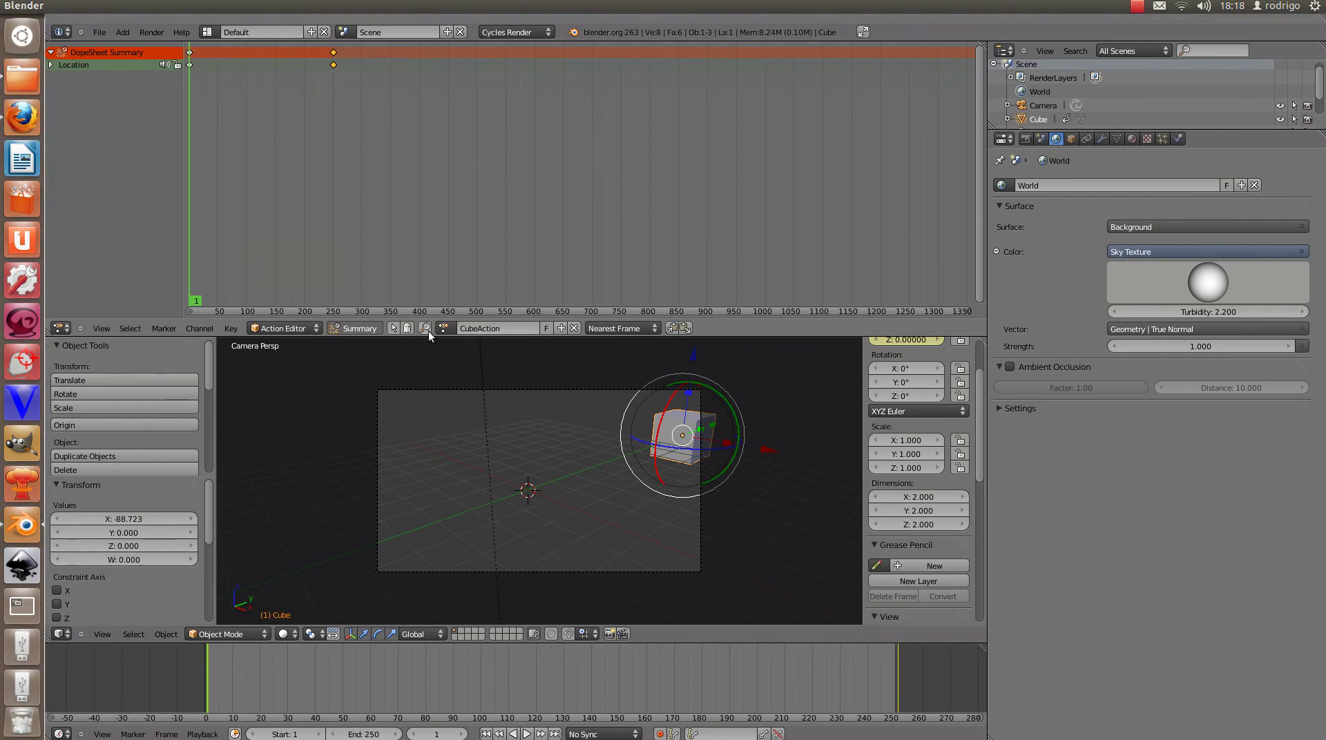
Rename the cube's action as DESLOCAMENTO and play the animation.
{"action": "left_click", "coordinate": [490, 330]}
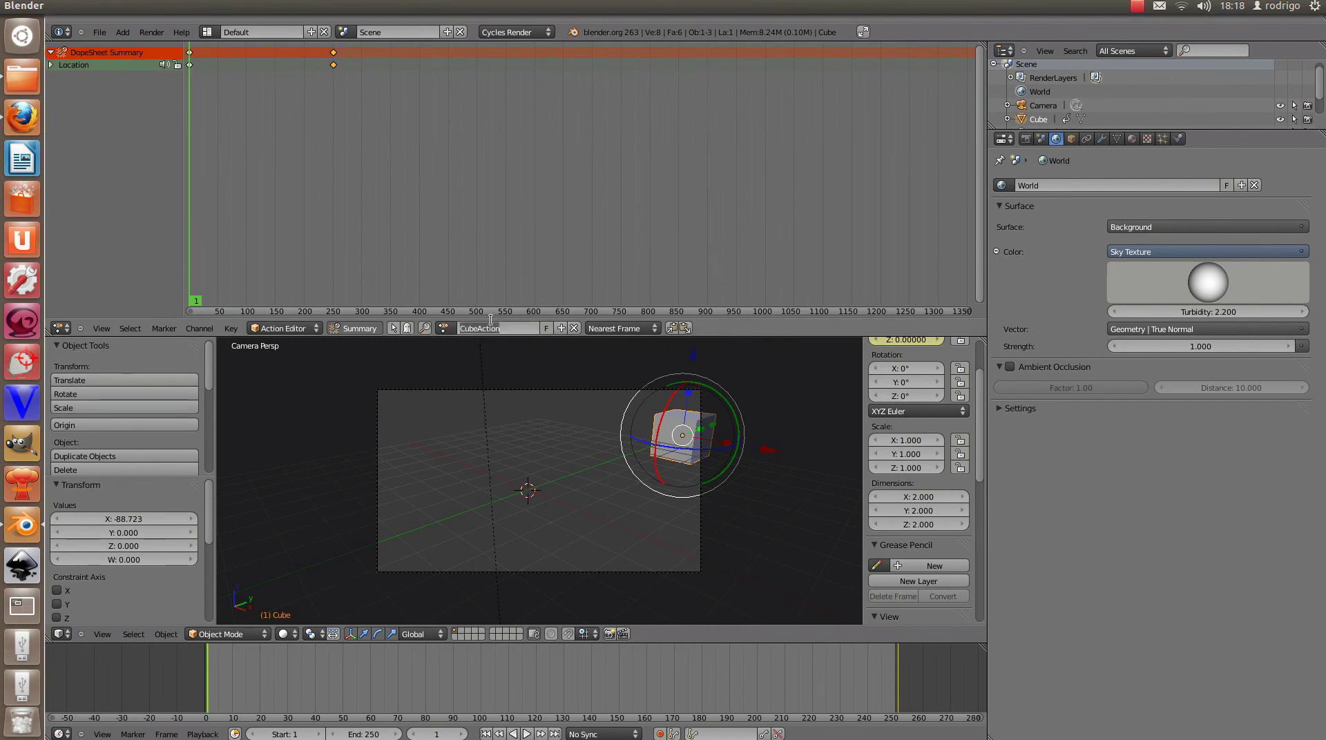
{"action": "type", "text": "DES"}
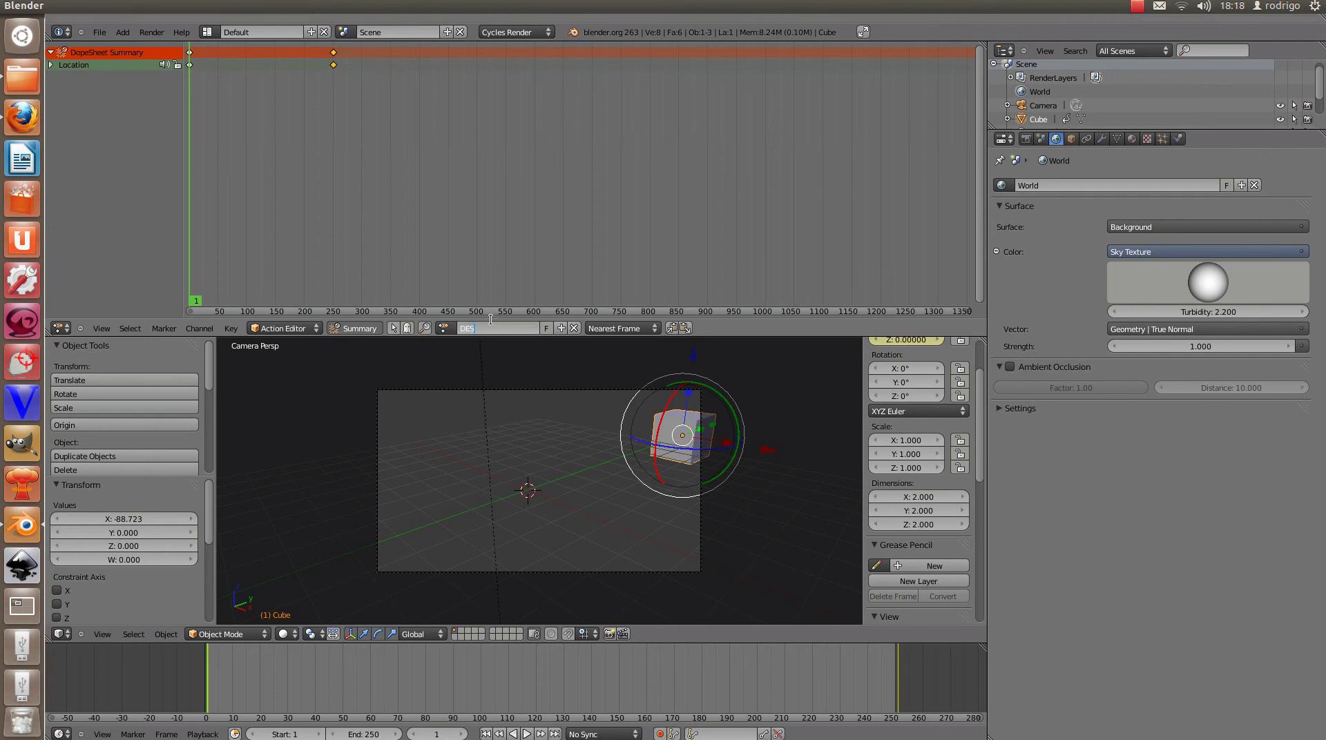
{"action": "type", "text": "LOCAMENTO"}
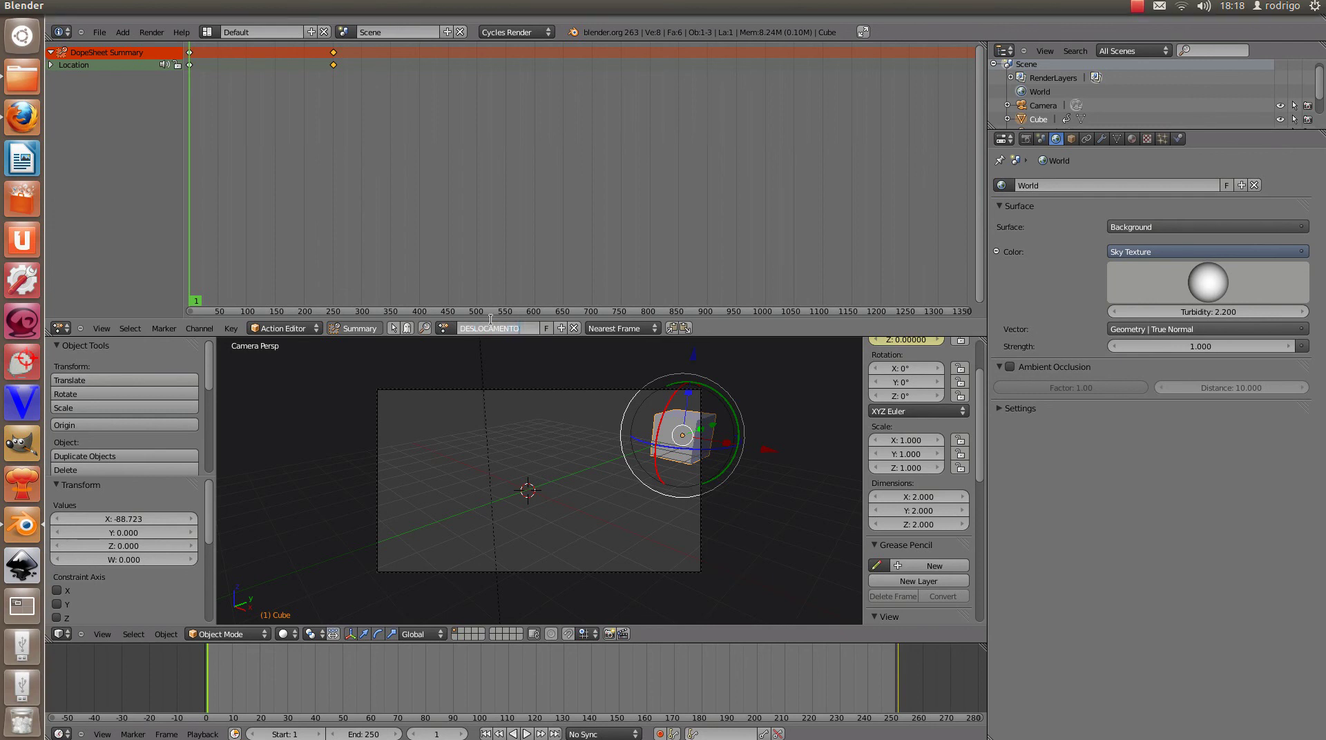
{"action": "key", "text": "Return"}
{"action": "key", "text": "alt+a"}
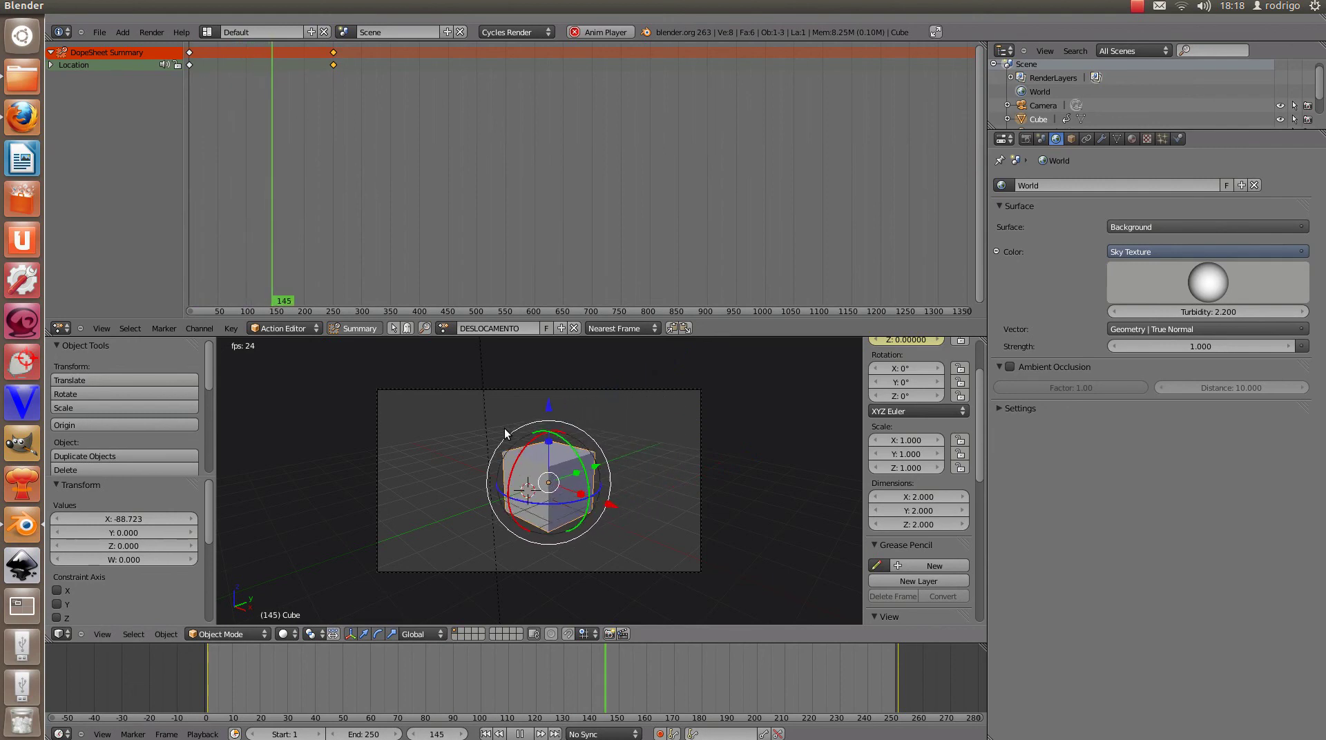
{"action": "key", "text": "Escape"}
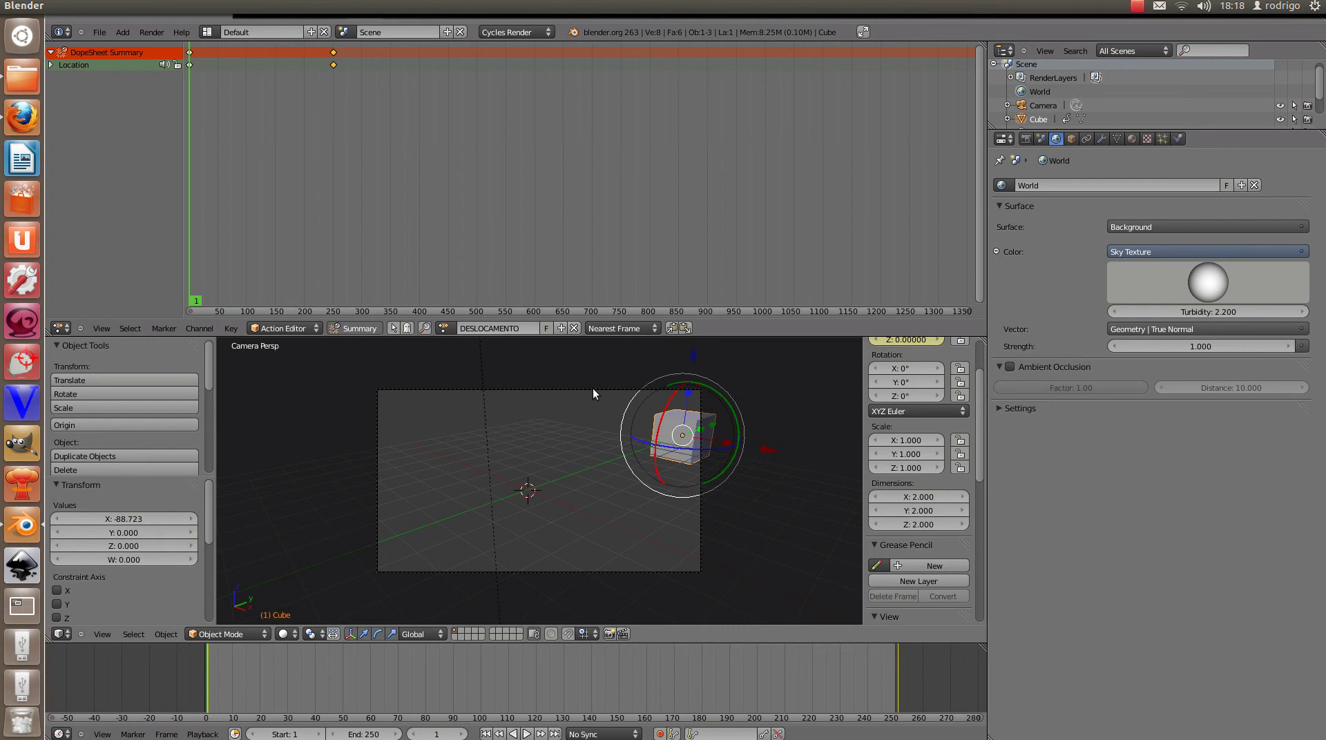
Duplicate the cube's DESLOCAMENTO action and keep the copy as its active action.
{"action": "left_click", "coordinate": [561, 328]}
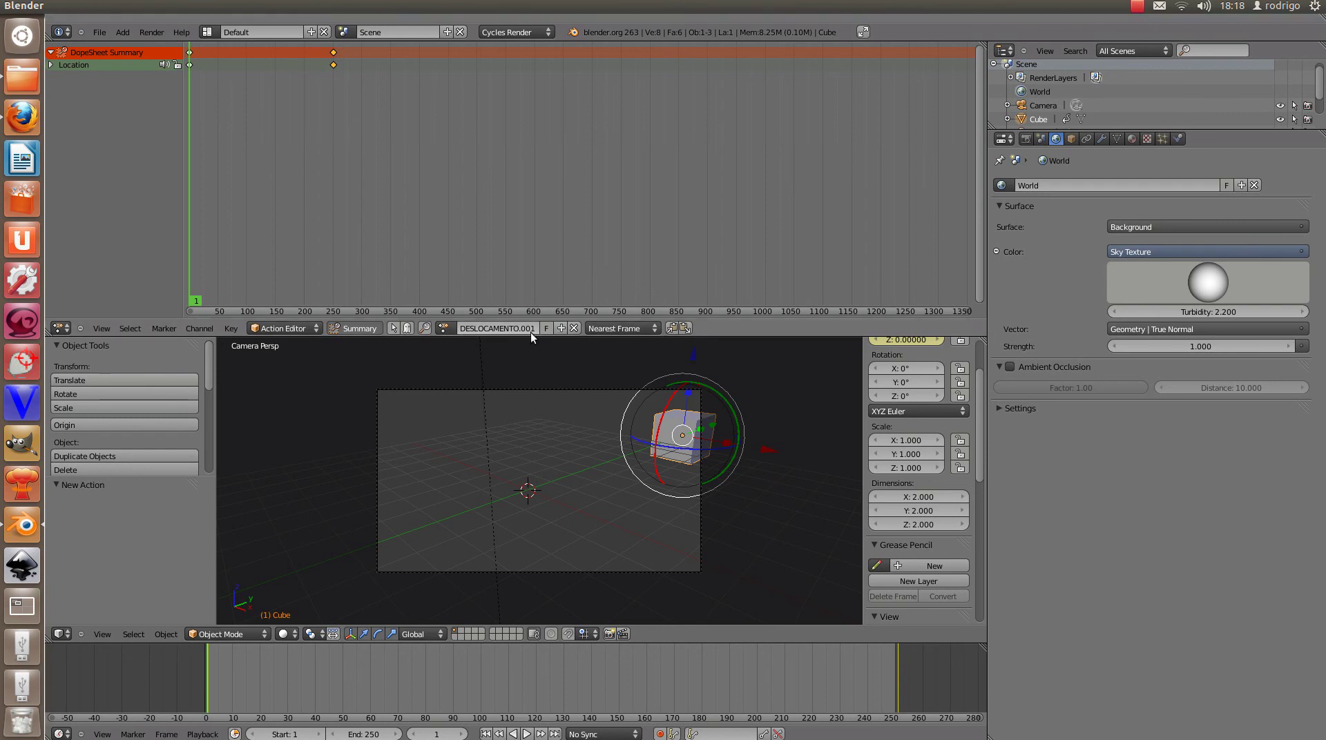
{"action": "left_click", "coordinate": [443, 328]}
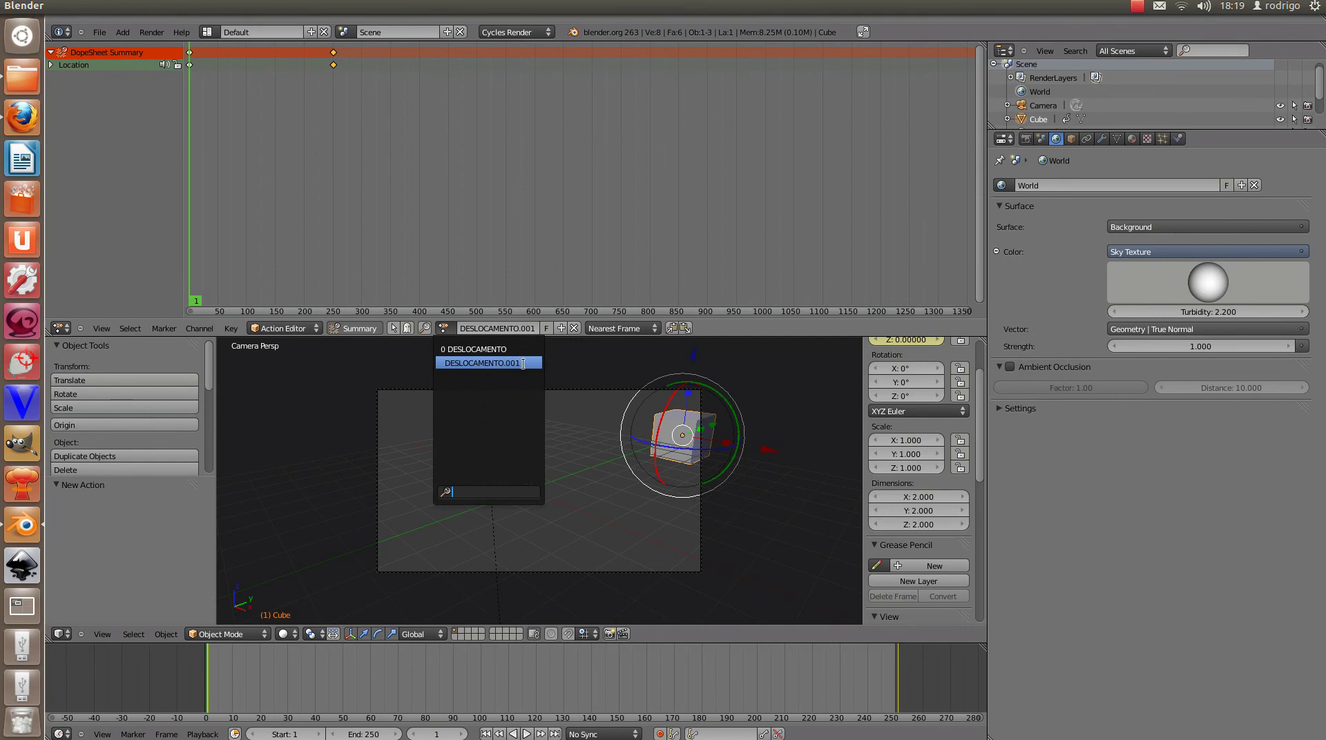
{"action": "left_click", "coordinate": [491, 366]}
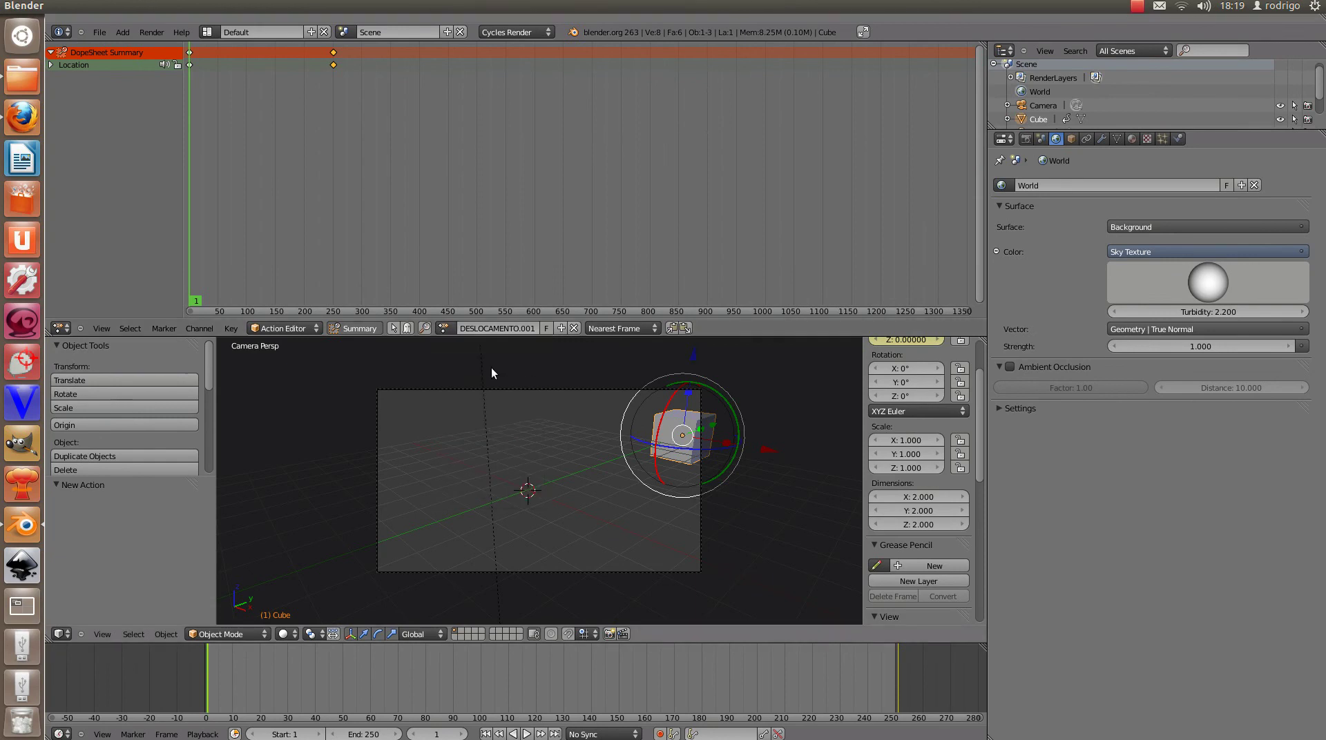
Rename the duplicated action as ROTACIONAR.
{"action": "left_click", "coordinate": [521, 329]}
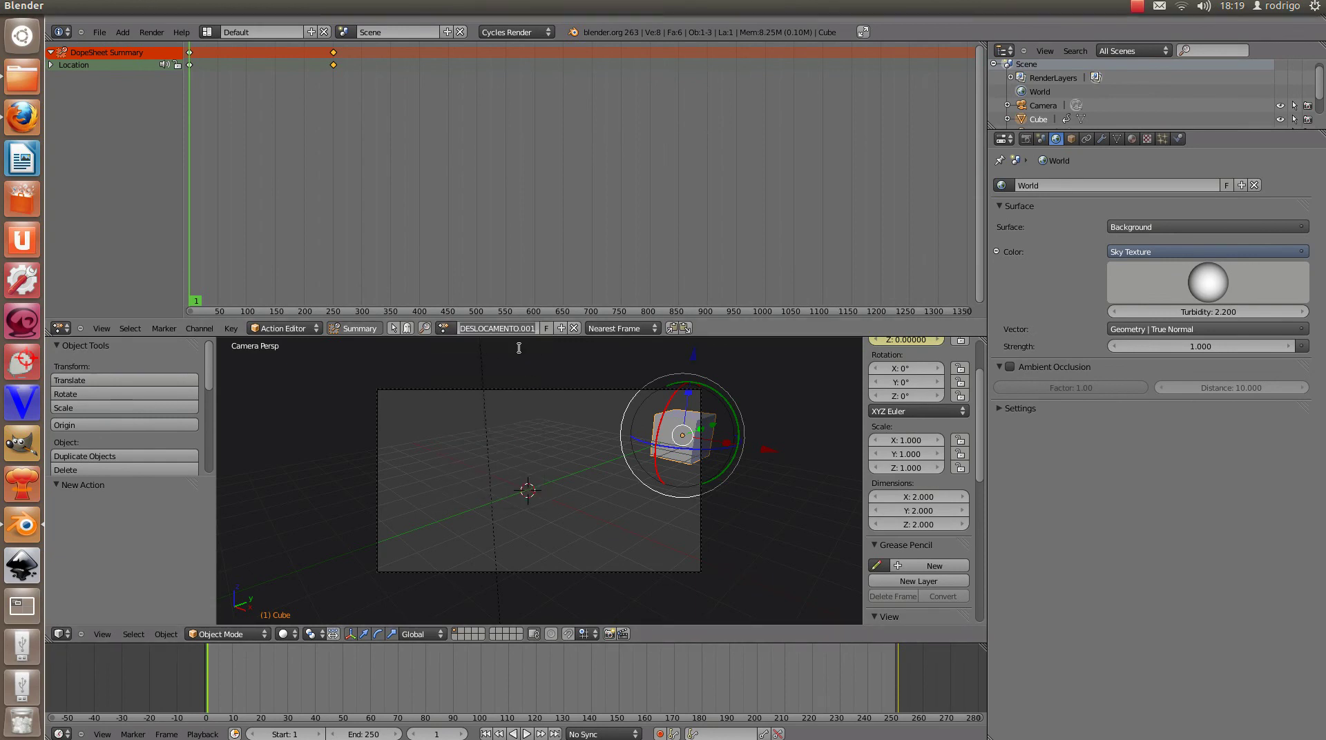
{"action": "type", "text": "ROT"}
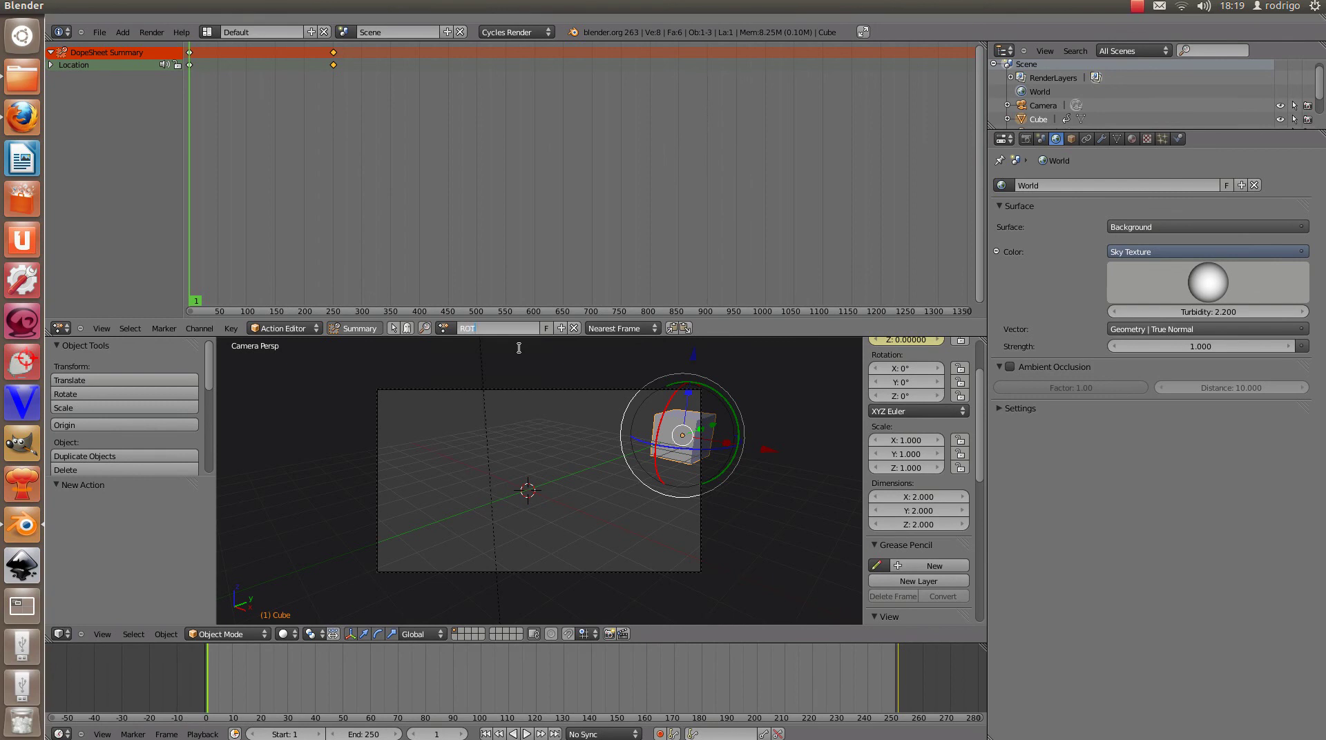
{"action": "type", "text": "AC~AO"}
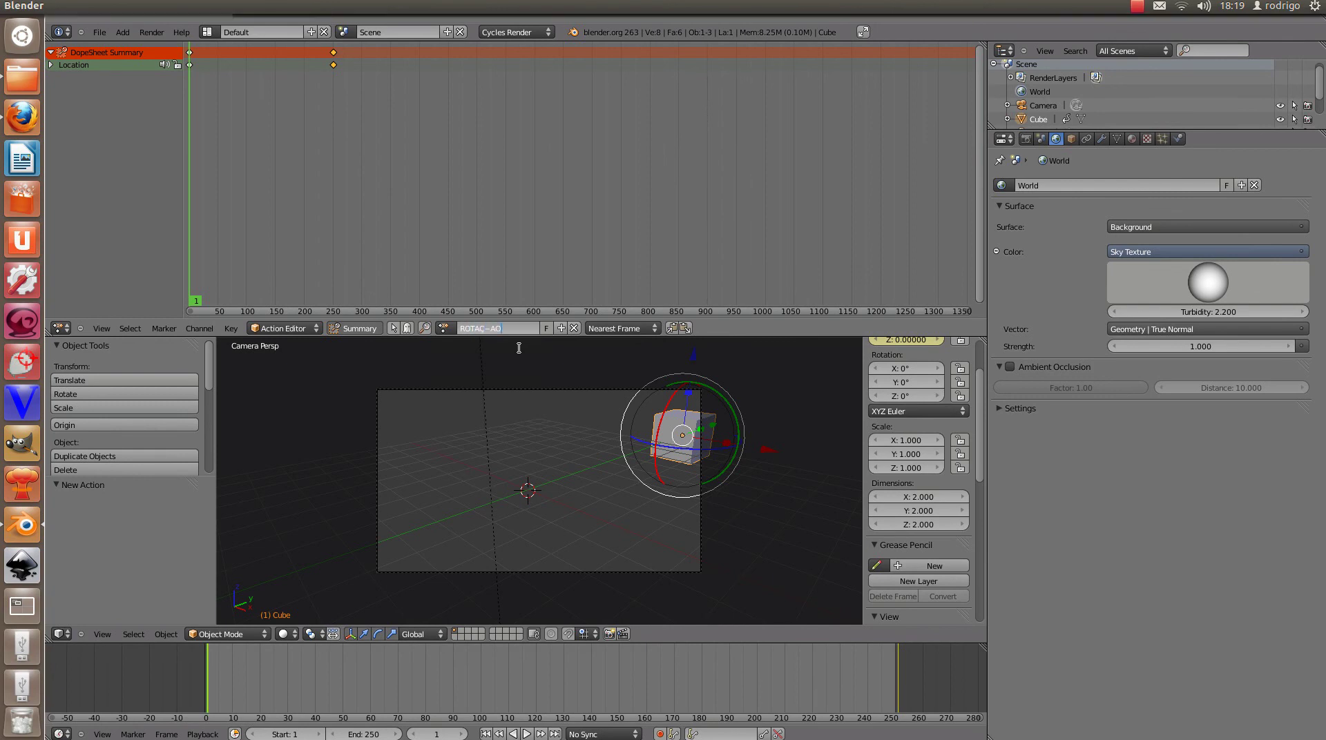
{"action": "key", "text": "BackSpace"}
{"action": "key", "text": "BackSpace"}
{"action": "key", "text": "BackSpace"}
{"action": "key", "text": "BackSpace"}
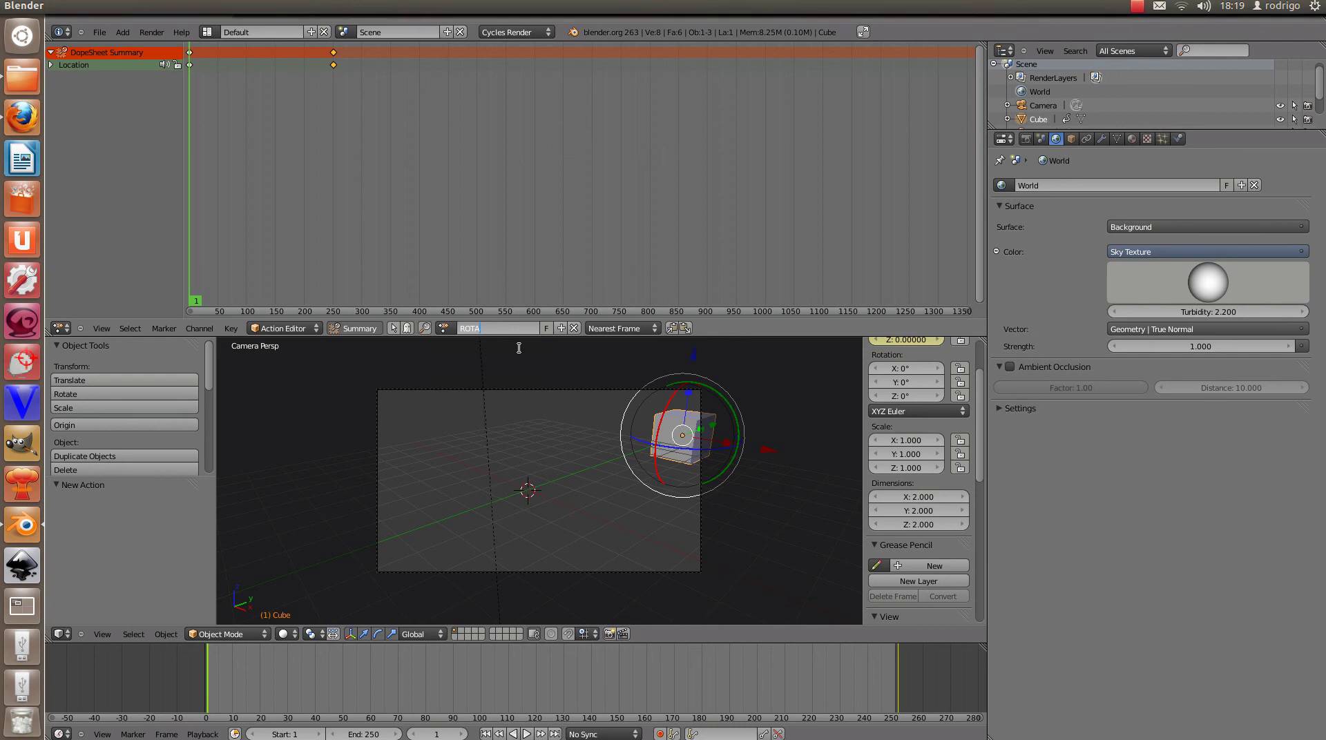
{"action": "type", "text": "CIO"}
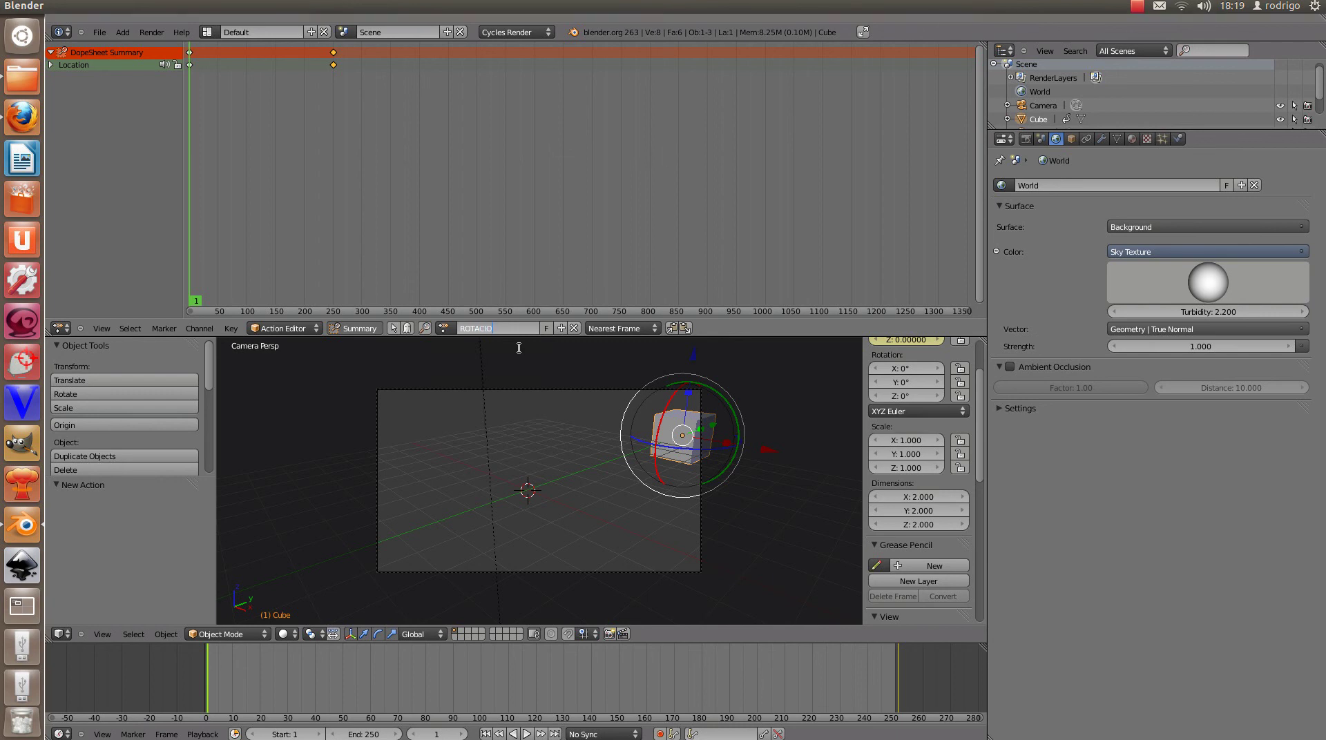
{"action": "type", "text": "NAR"}
{"action": "key", "text": "Return"}
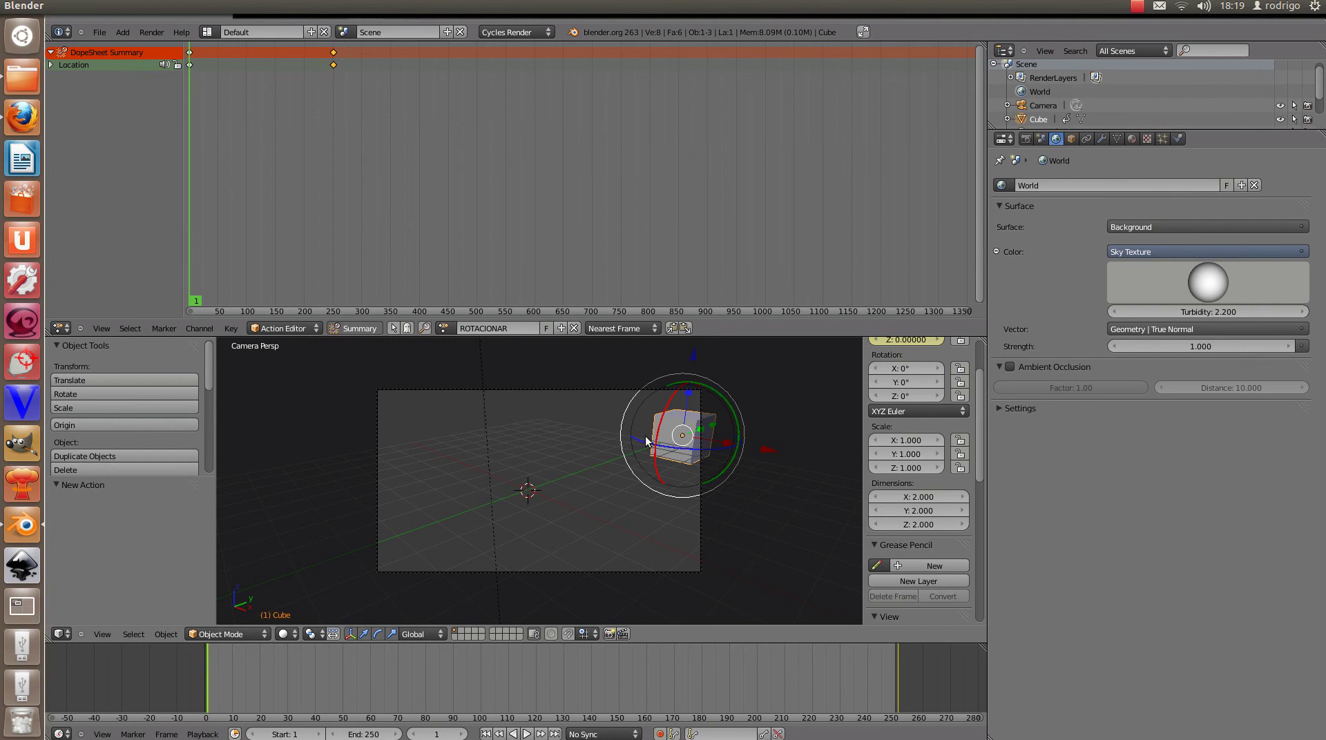
Insert a Rotation keyframe for the cube at frame 1 and go to frame 250.
{"action": "key", "text": "i"}
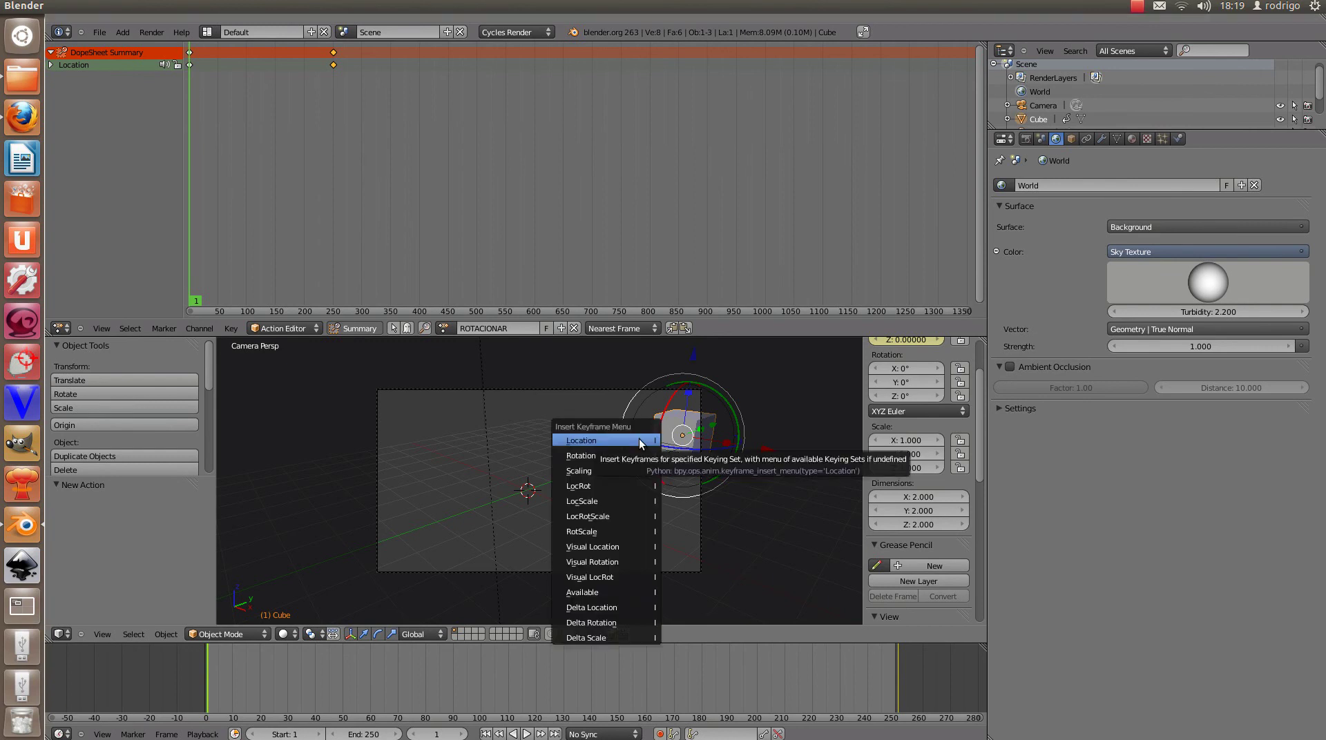
{"action": "key", "text": "Down"}
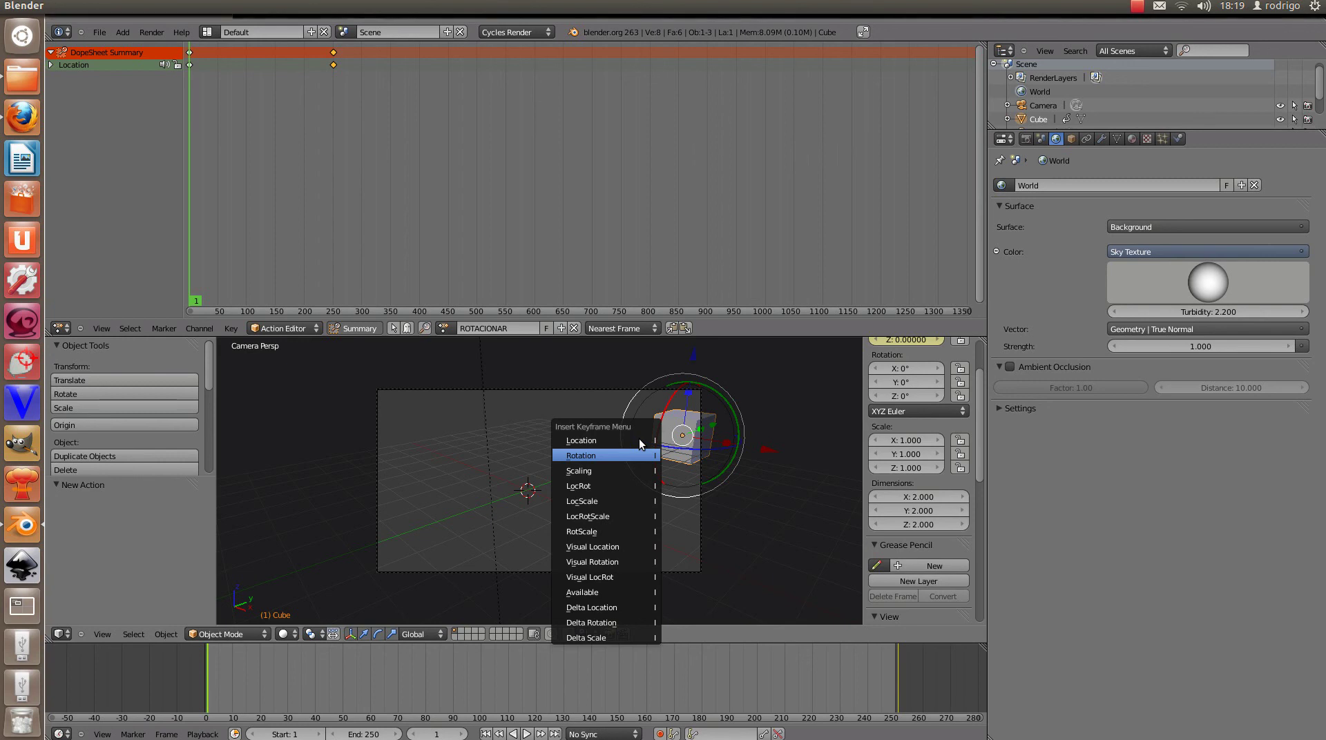
{"action": "key", "text": "Return"}
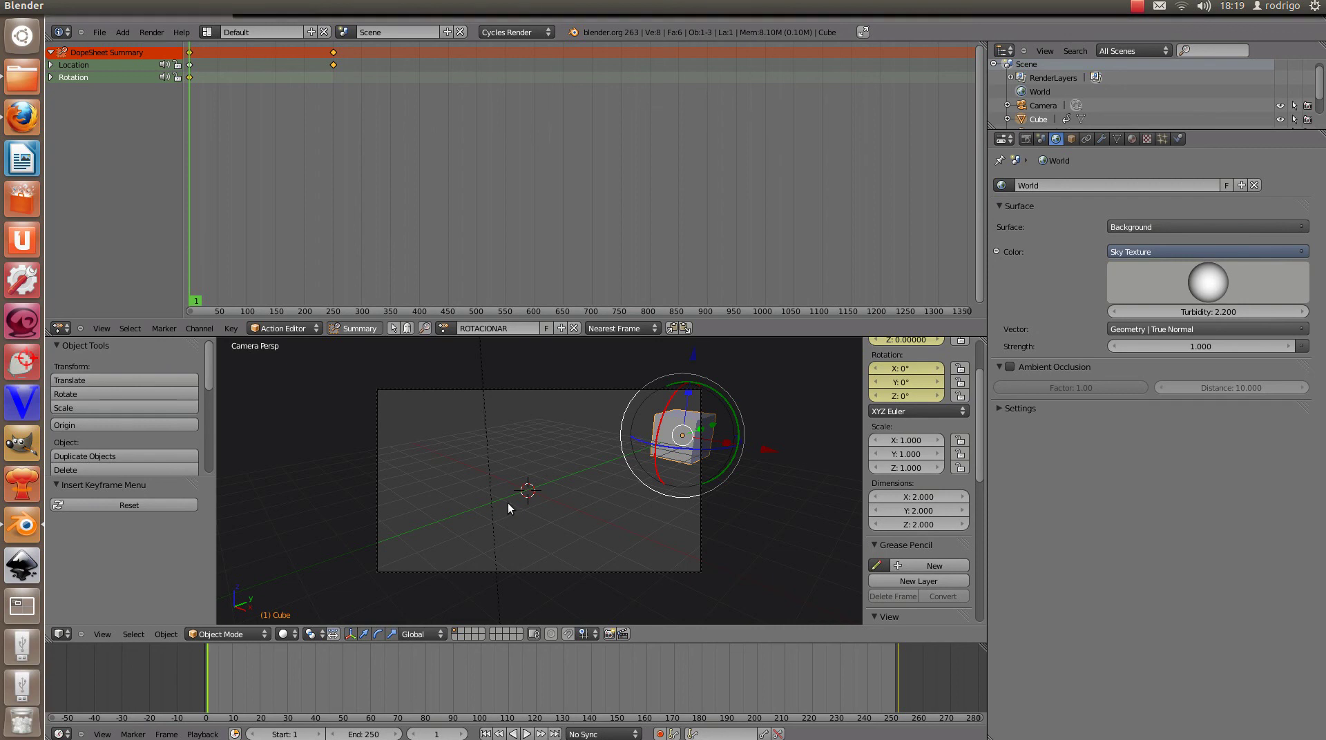
{"action": "left_click", "coordinate": [429, 735]}
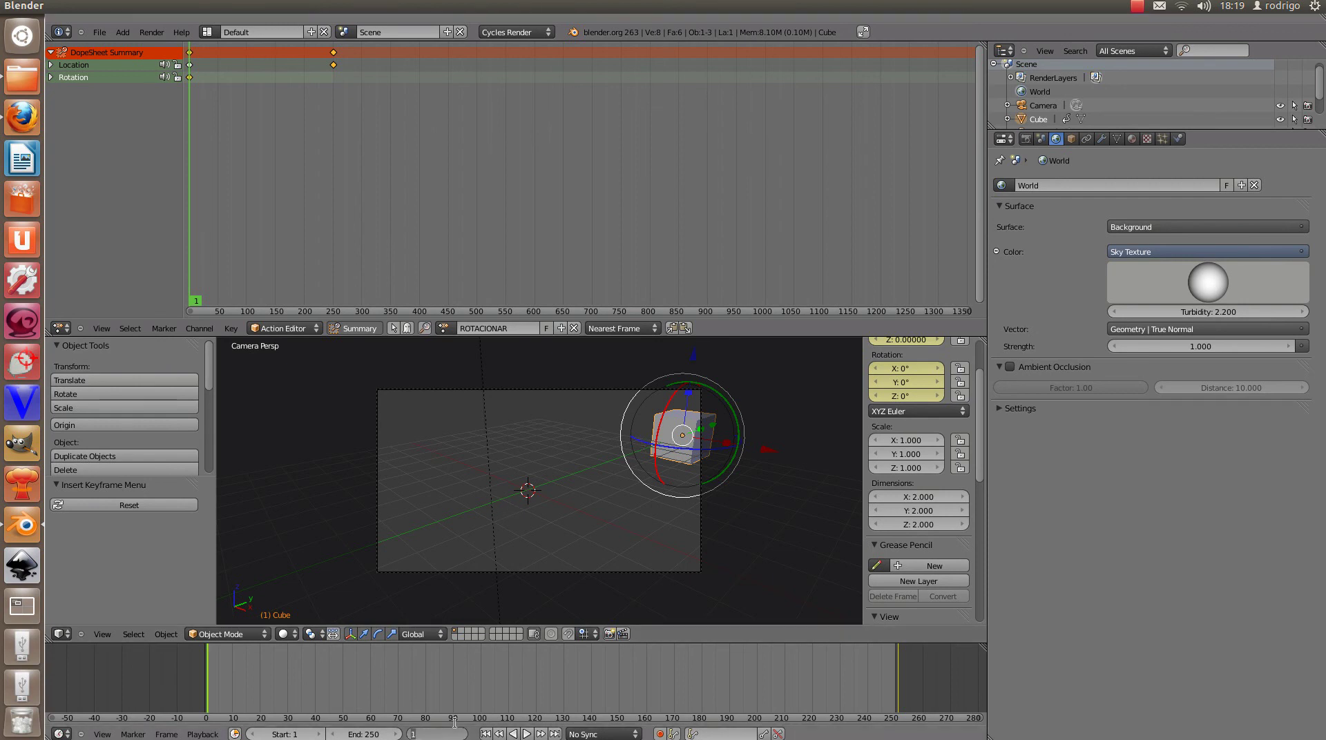
{"action": "type", "text": "250"}
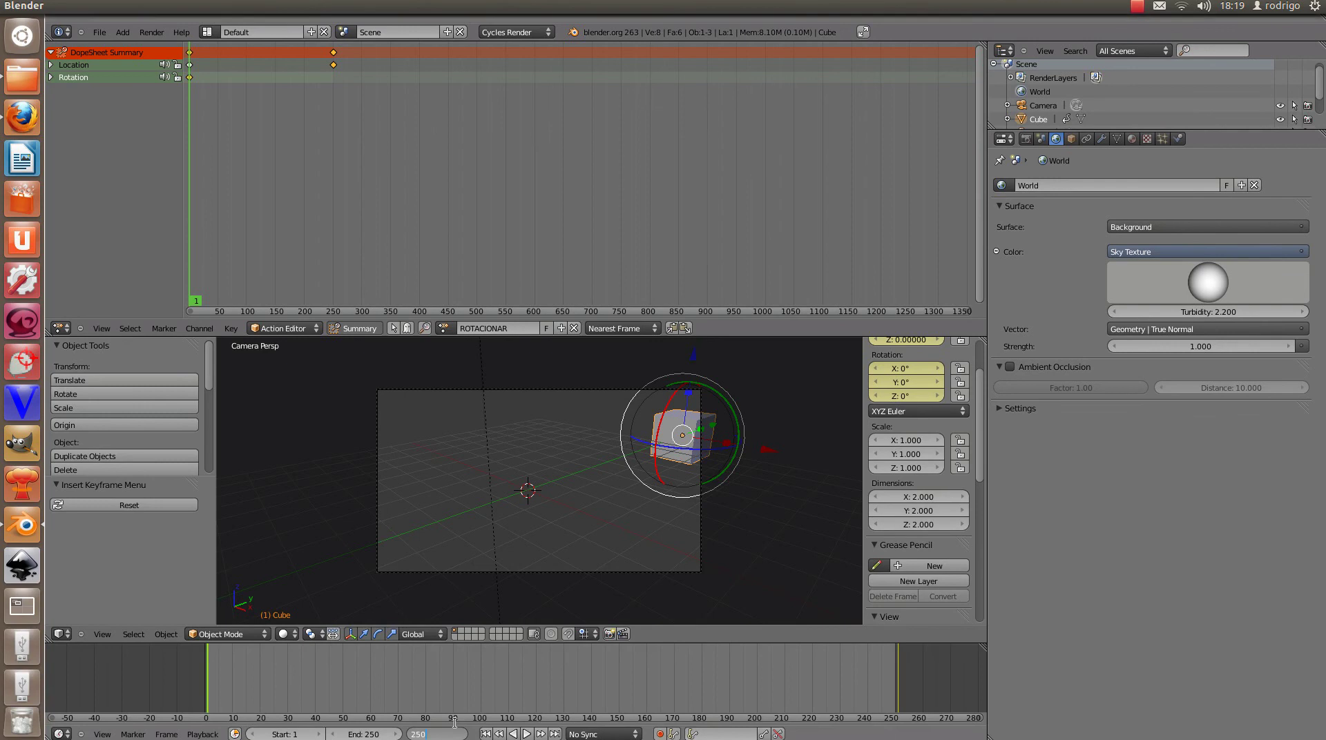
{"action": "key", "text": "Return"}
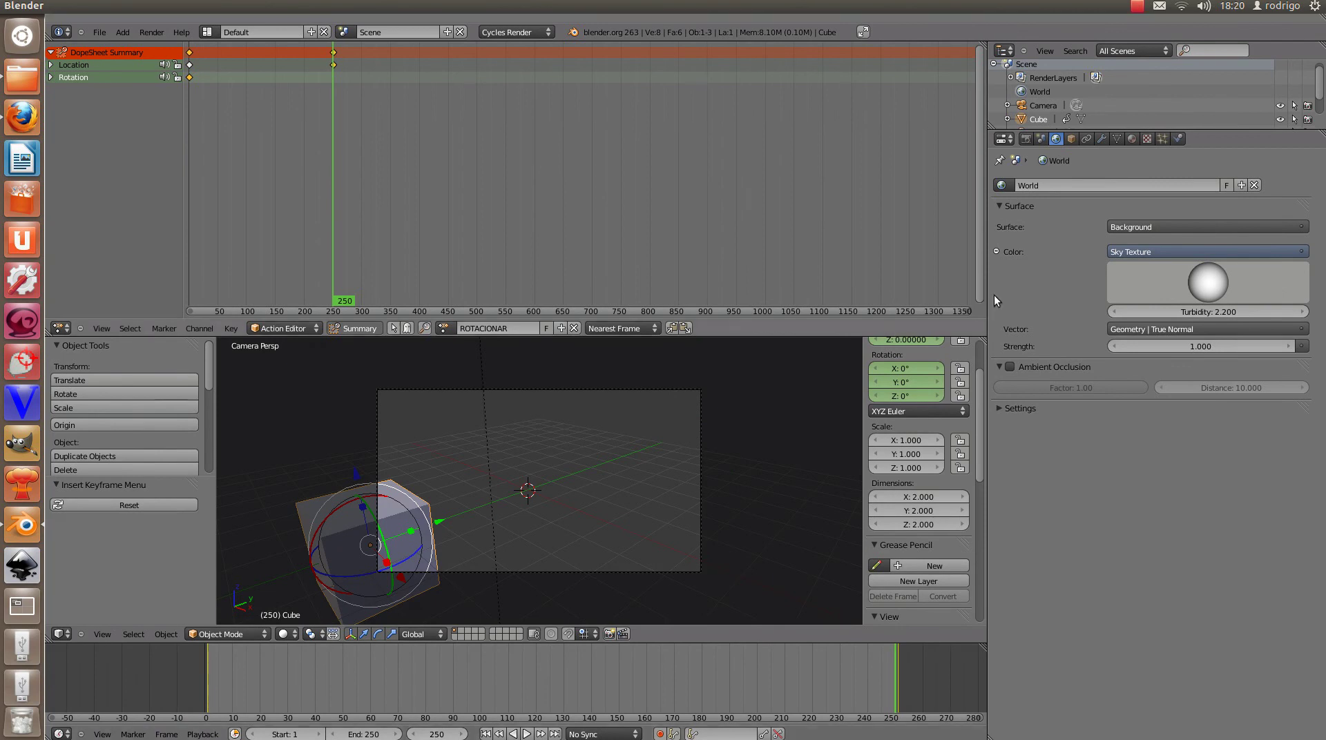
Show the scene's render settings and play the animation through the camera view.
{"action": "left_click", "coordinate": [1026, 141]}
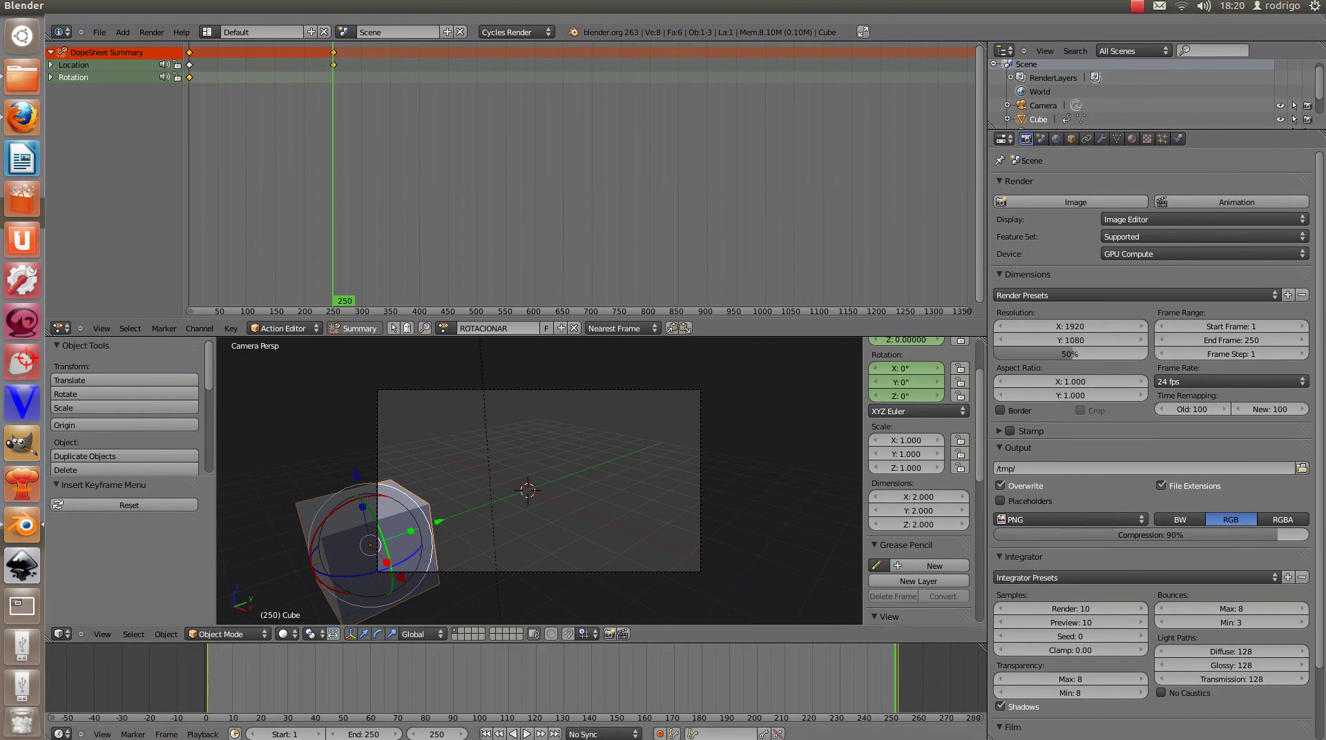
{"action": "left_click", "coordinate": [527, 734]}
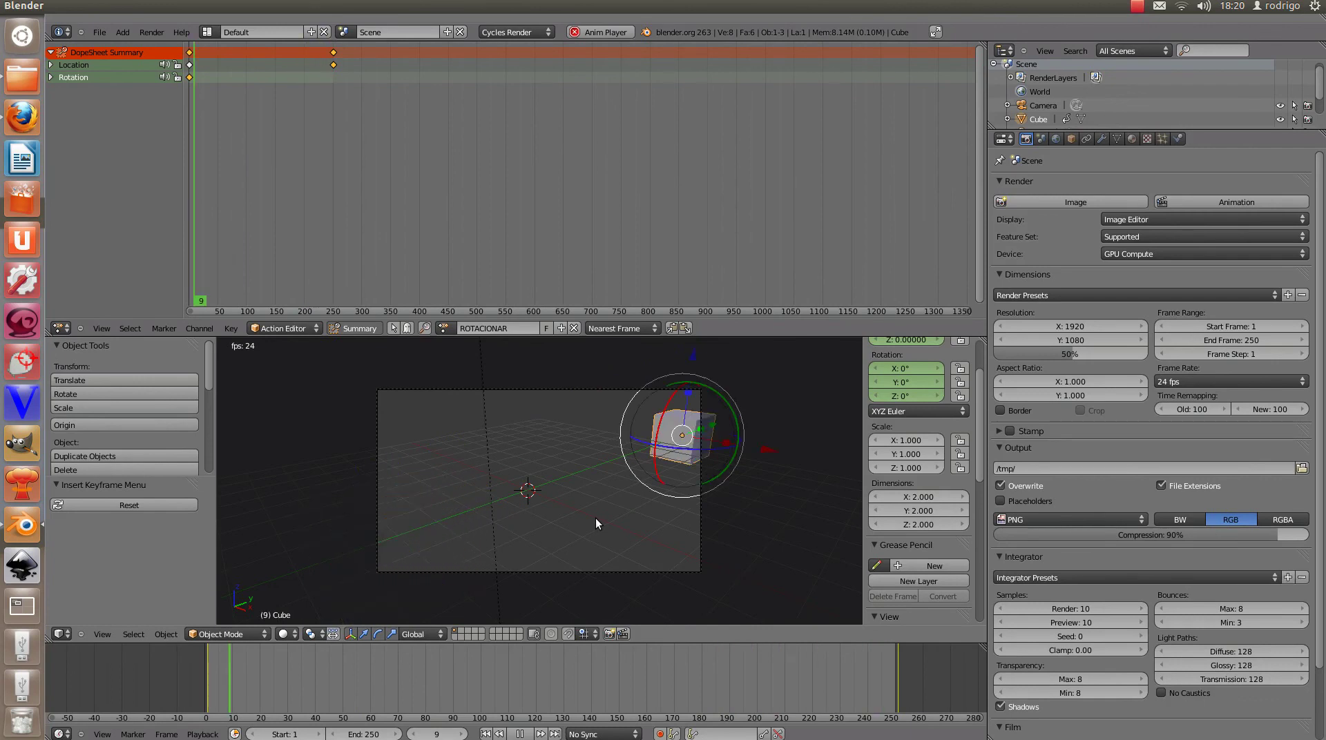
{"action": "key", "text": "Escape"}
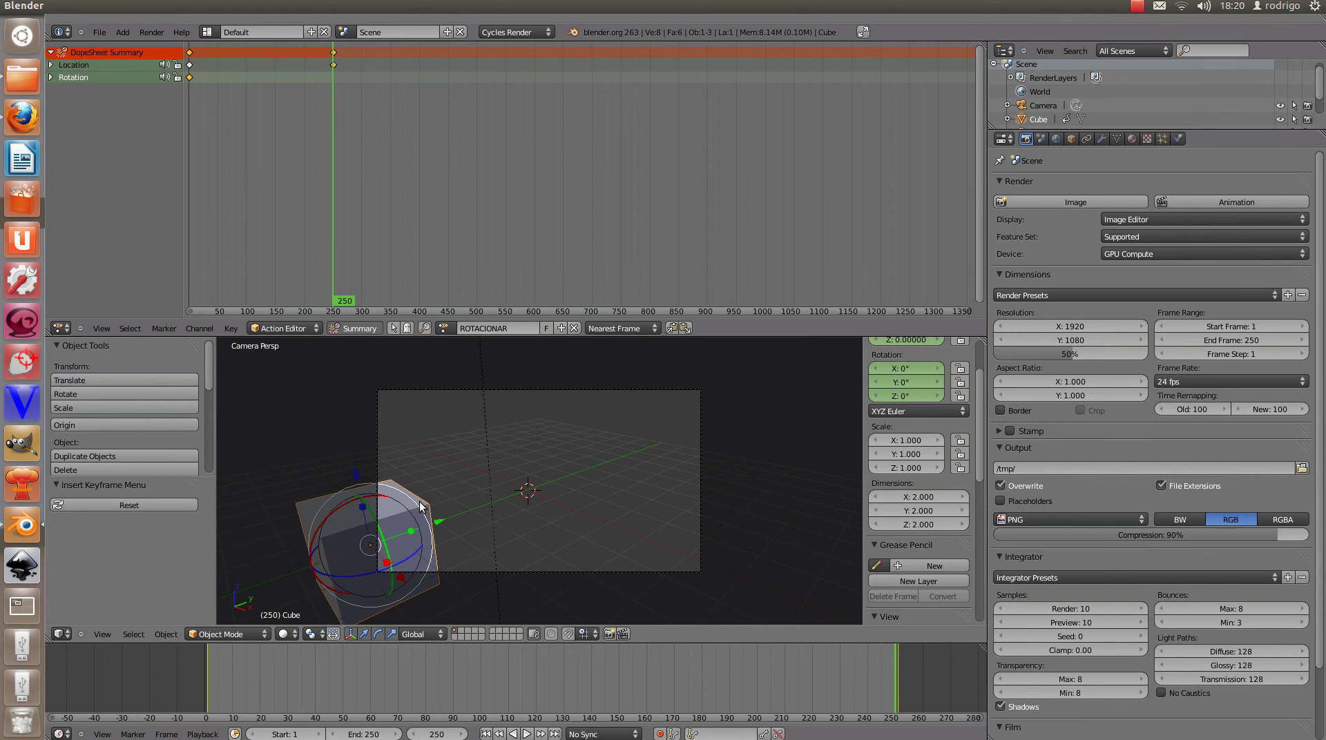
Outside the camera view, rotate the cube about 172° around the X axis and insert a Rotation keyframe at frame 250.
{"action": "key", "text": "KP_0"}
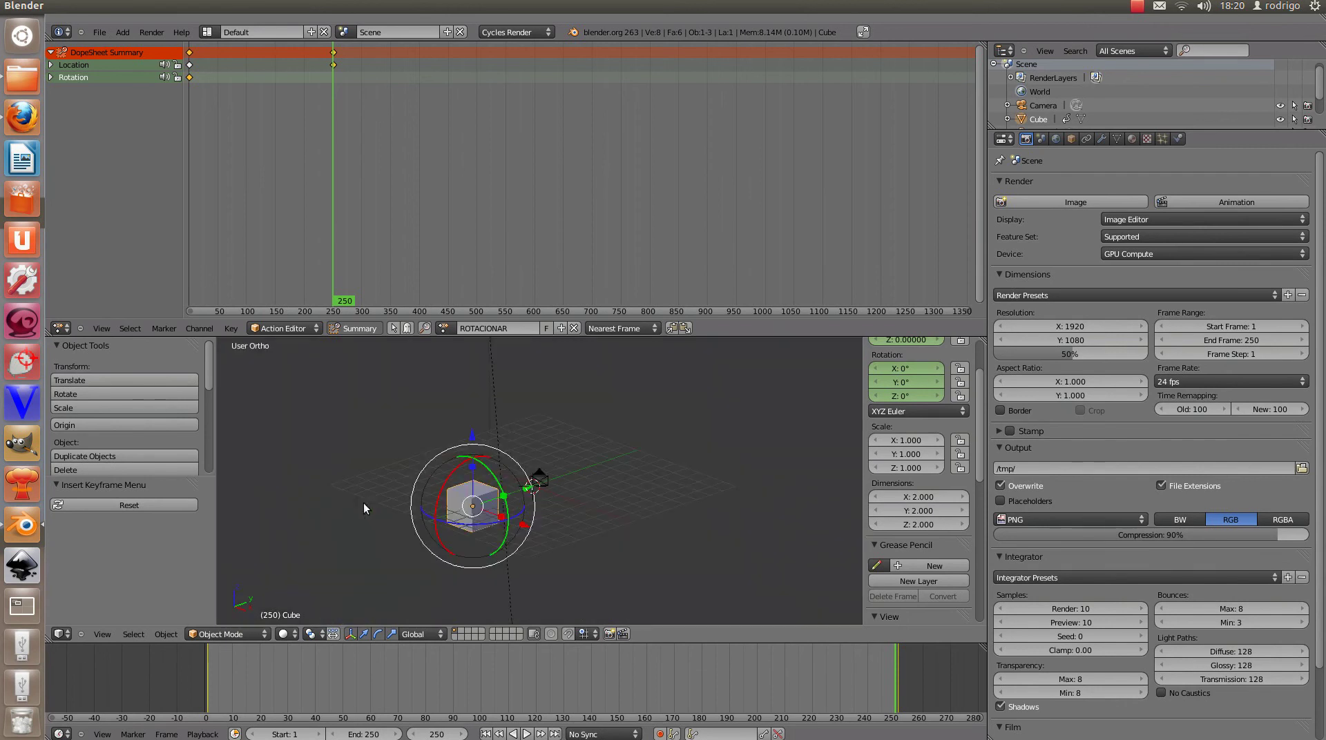
{"action": "middle_click_drag", "start_coordinate": [475, 493], "coordinate": [410, 500], "text": "shift"}
{"action": "scroll", "coordinate": [410, 500], "scroll_direction": "up", "scroll_amount": 3}
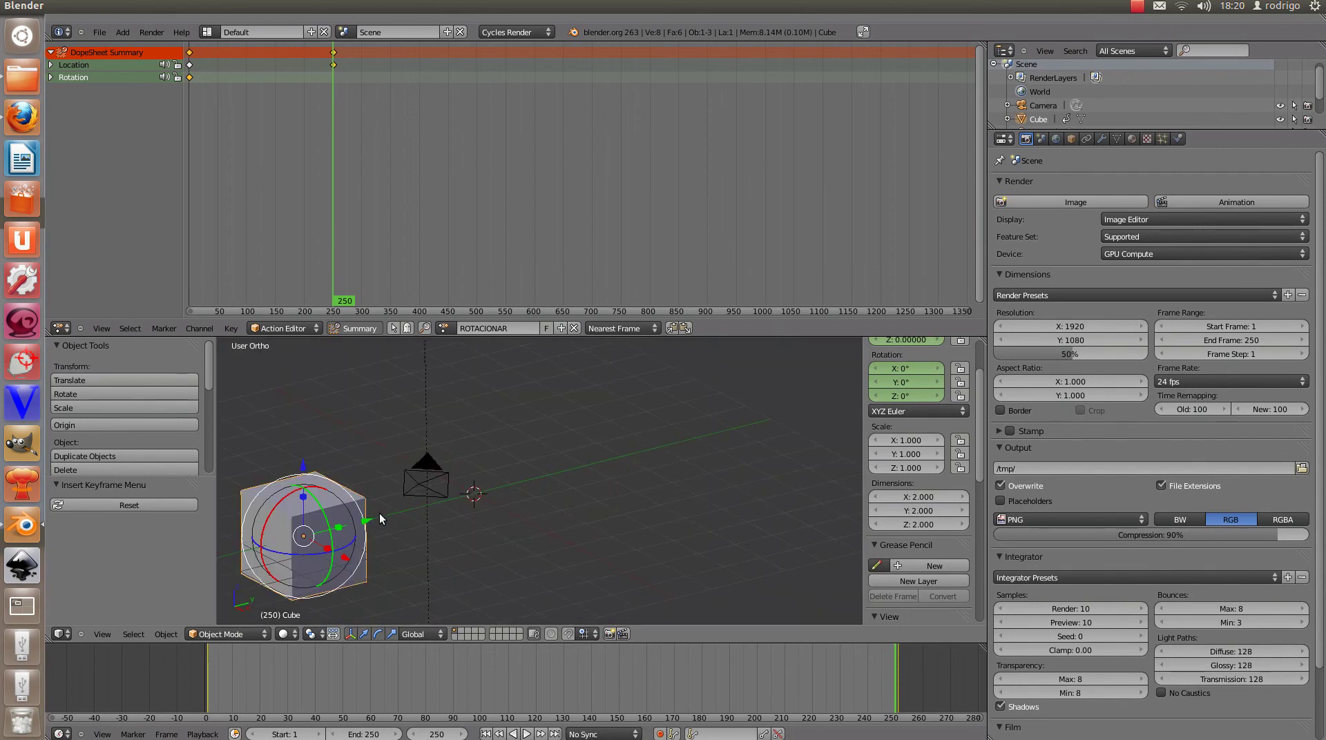
{"action": "middle_click_drag", "start_coordinate": [323, 494], "coordinate": [549, 398], "text": "shift"}
{"action": "key", "text": "r"}
{"action": "key", "text": "x"}
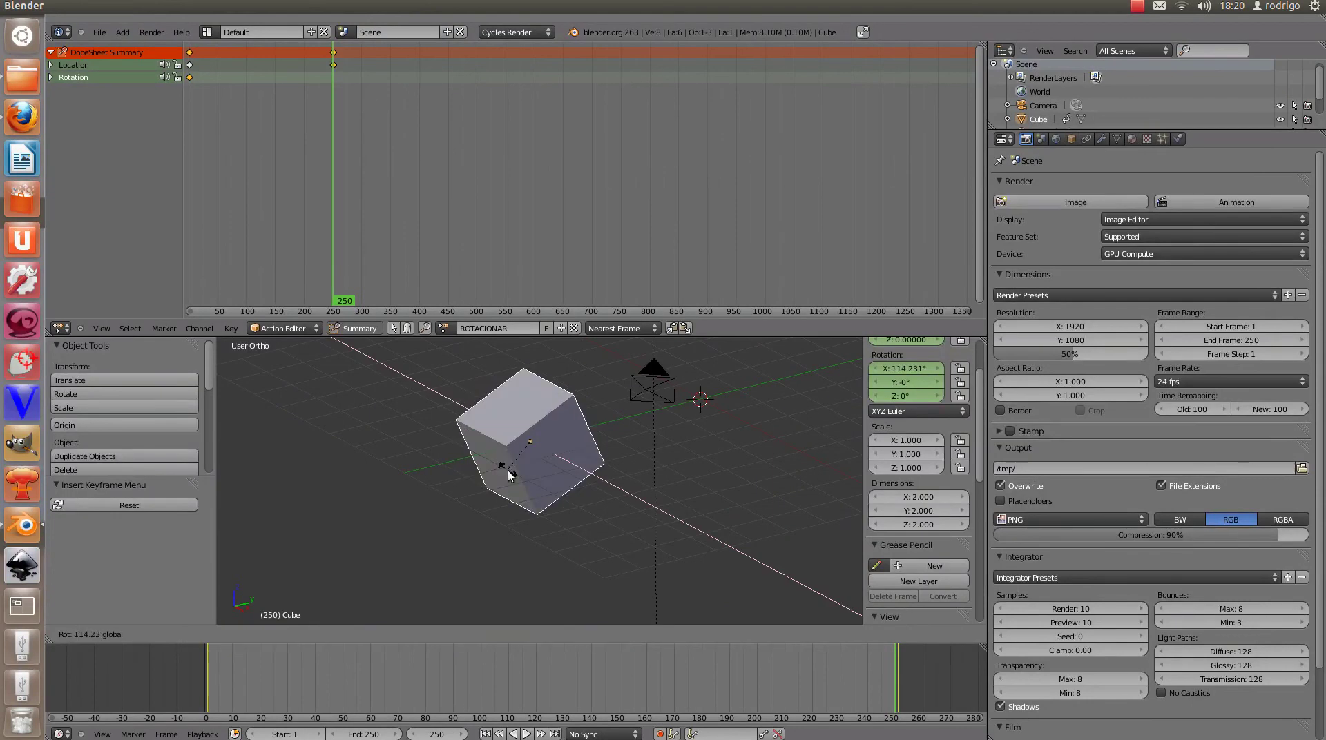
{"action": "left_click", "coordinate": [540, 473]}
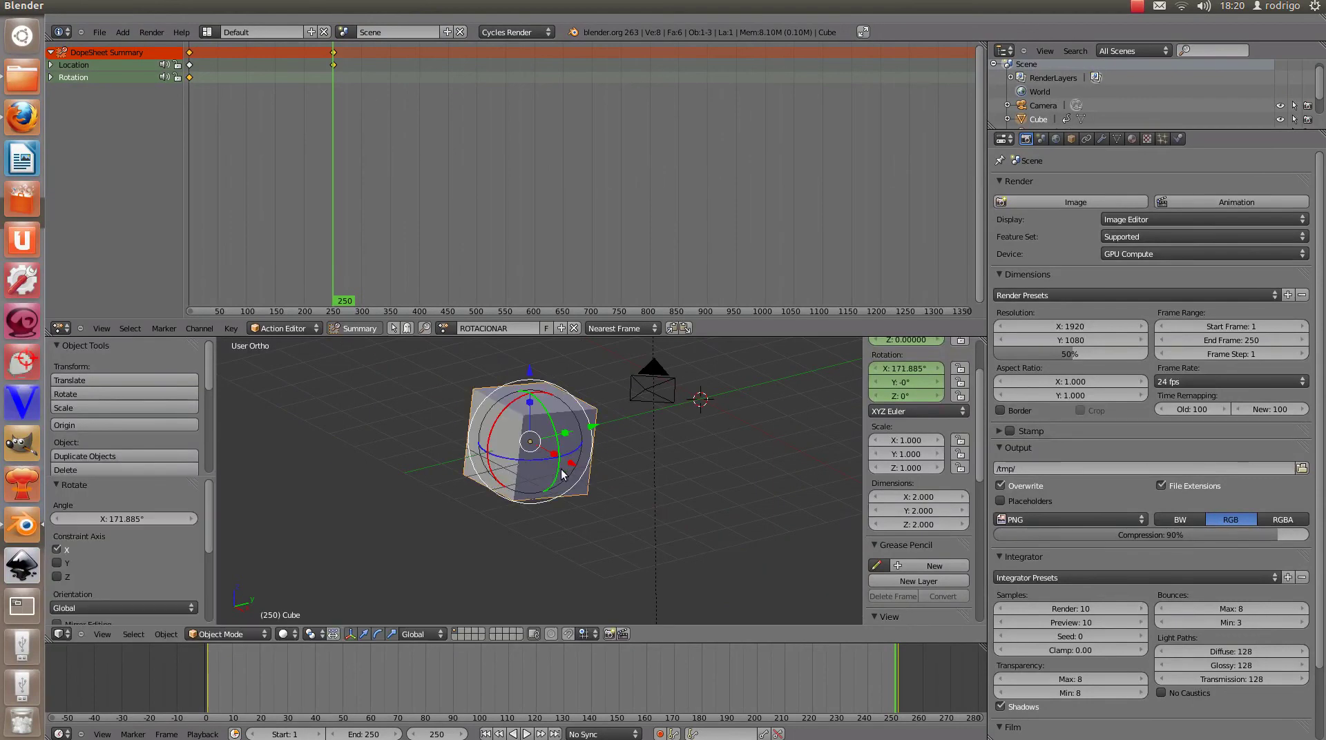
{"action": "key", "text": "i"}
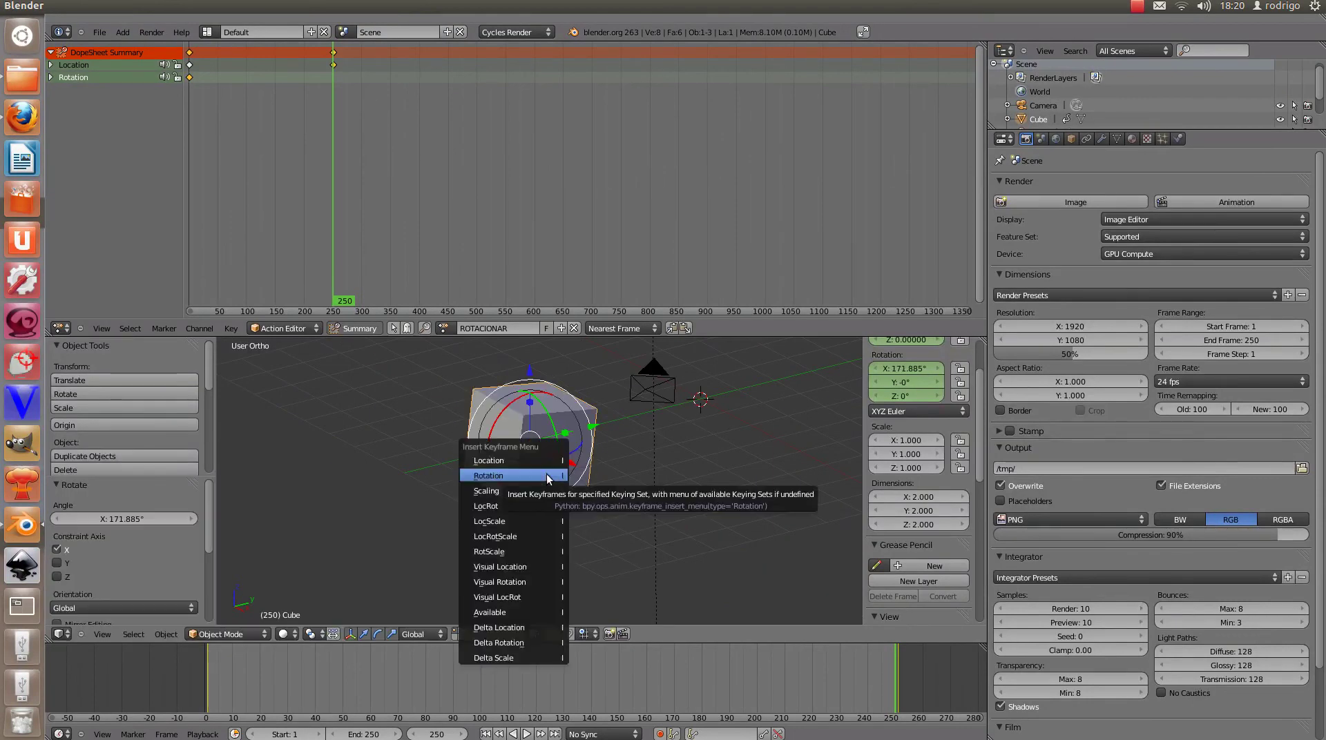
{"action": "left_click", "coordinate": [547, 475]}
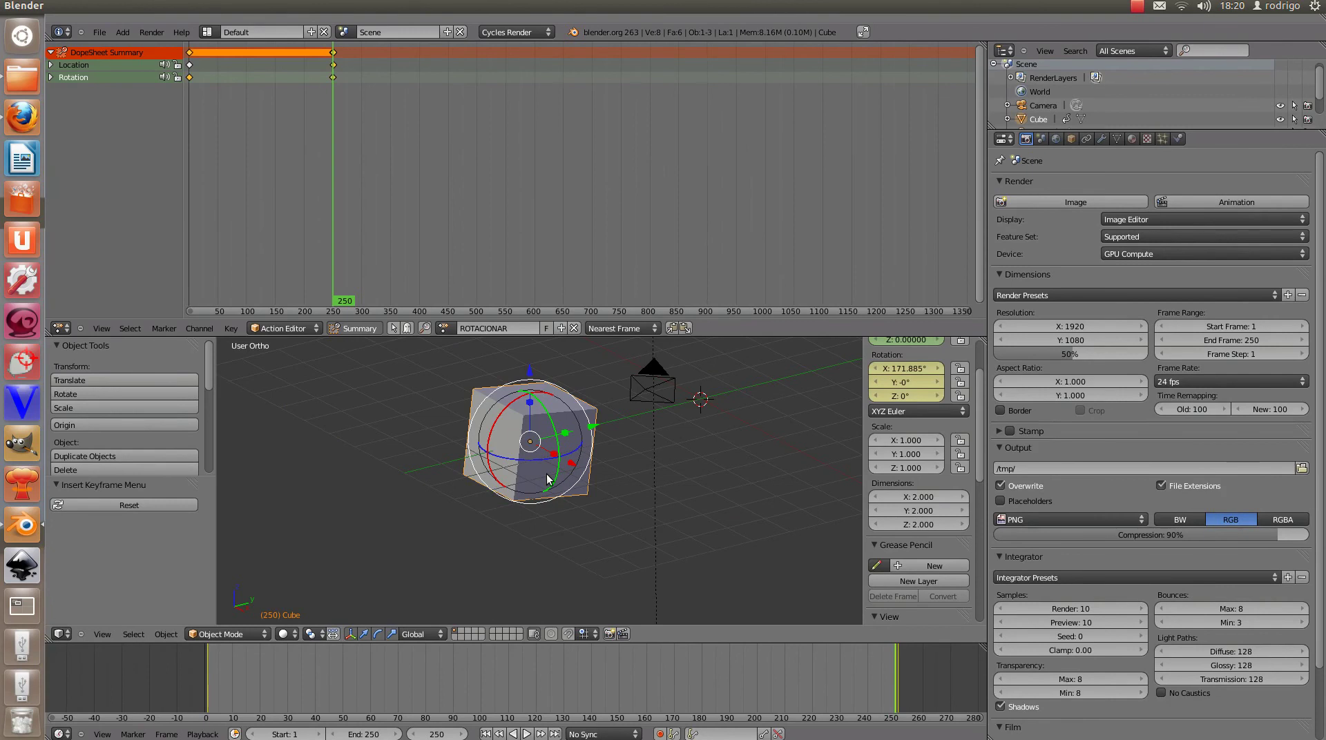
Play the animation to check the cube's combined movement and rotation.
{"action": "key", "text": "alt+a"}
{"action": "scroll", "coordinate": [545, 474], "scroll_direction": "down", "scroll_amount": 8}
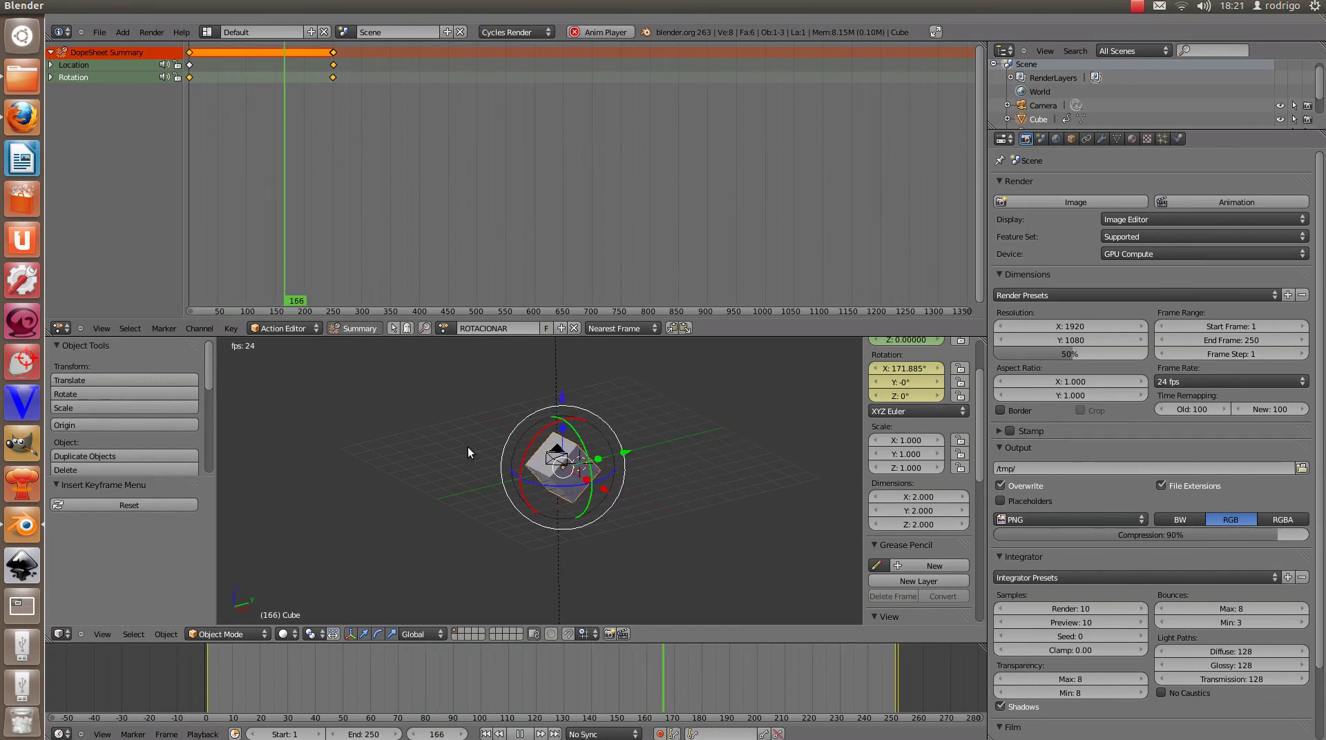
{"action": "key", "text": "Escape"}
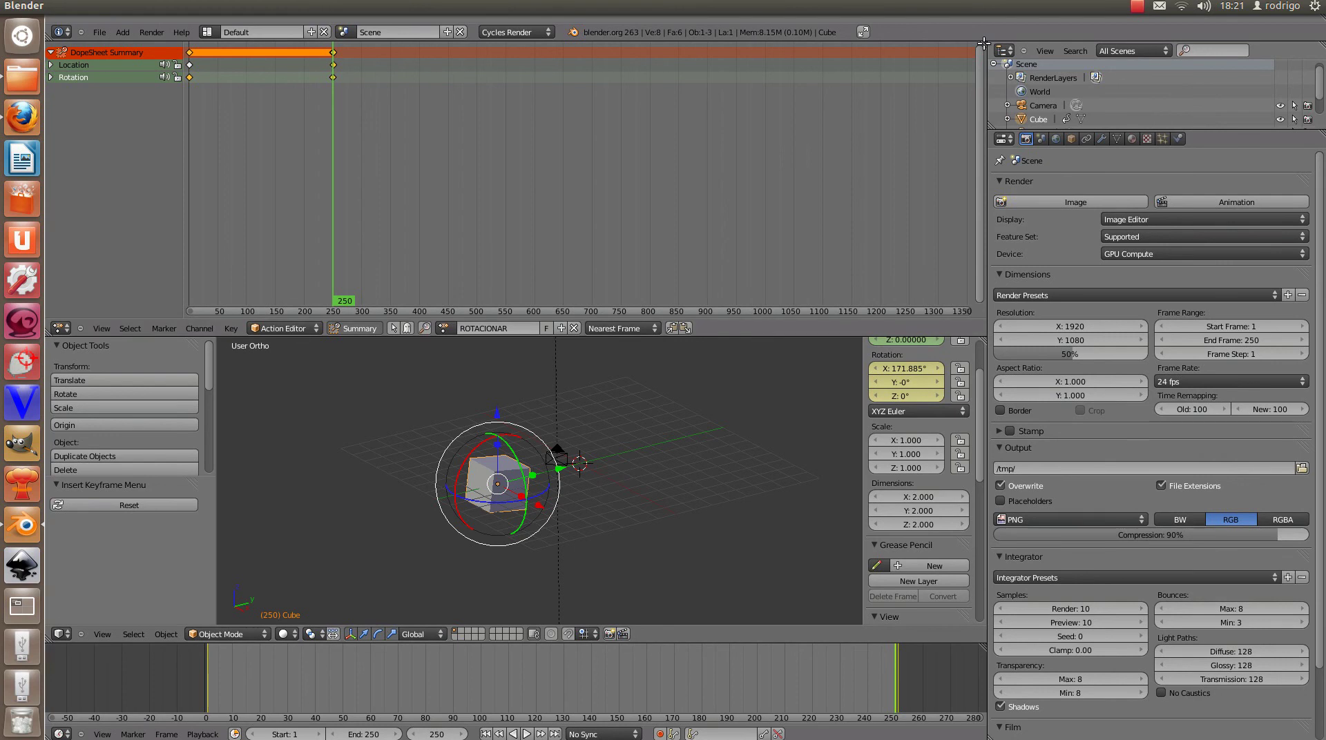
Split the Action Editor area side by side and change the new area to the NLA Editor.
{"action": "left_click_drag", "start_coordinate": [983, 43], "coordinate": [526, 62]}
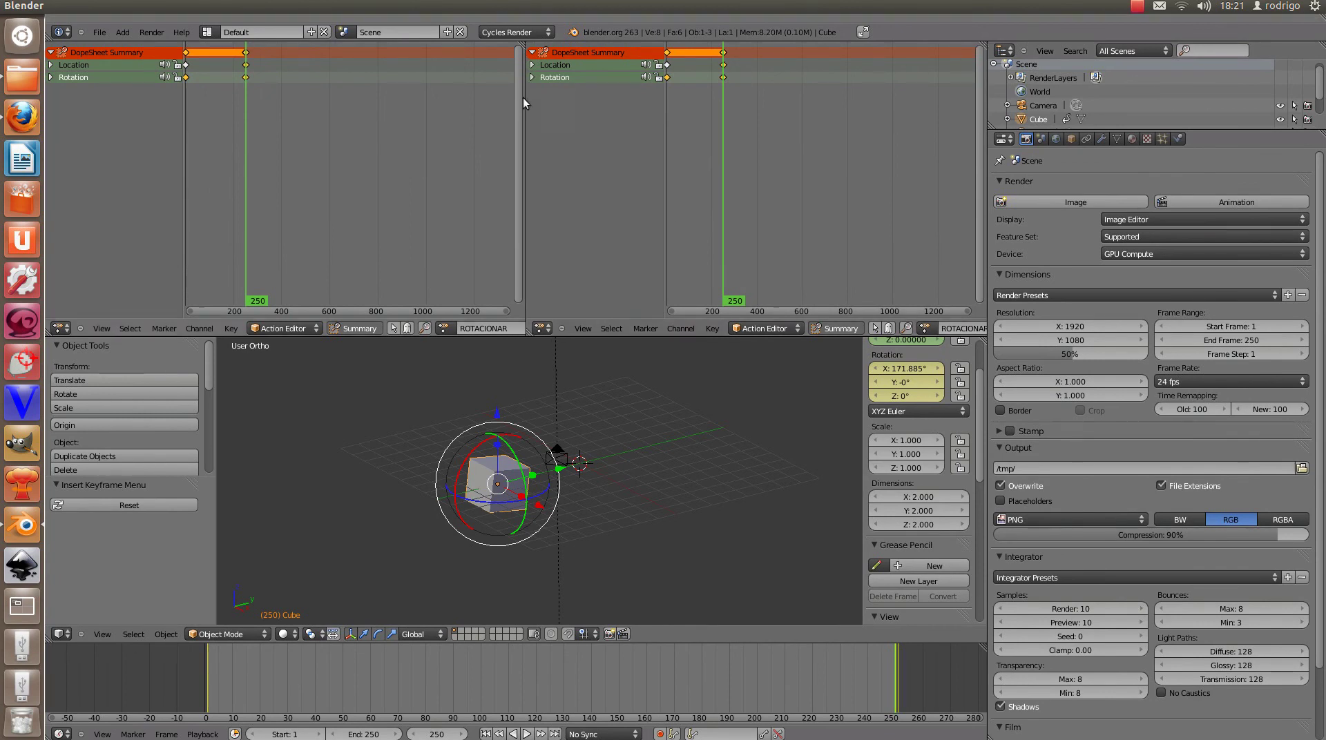
{"action": "left_click", "coordinate": [542, 328]}
{"action": "left_click", "coordinate": [568, 256]}
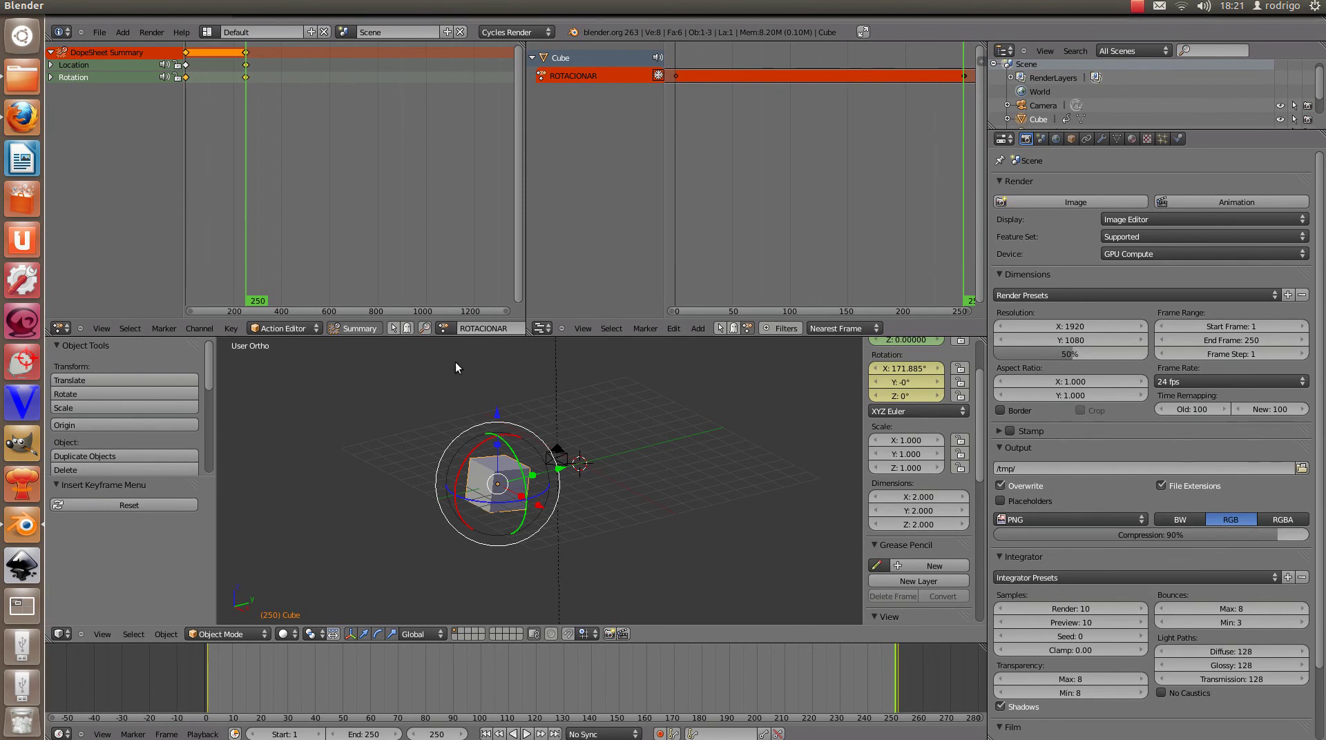
Push the ROTACIONAR action down into an NLA strip and play the animation.
{"action": "left_click", "coordinate": [658, 76]}
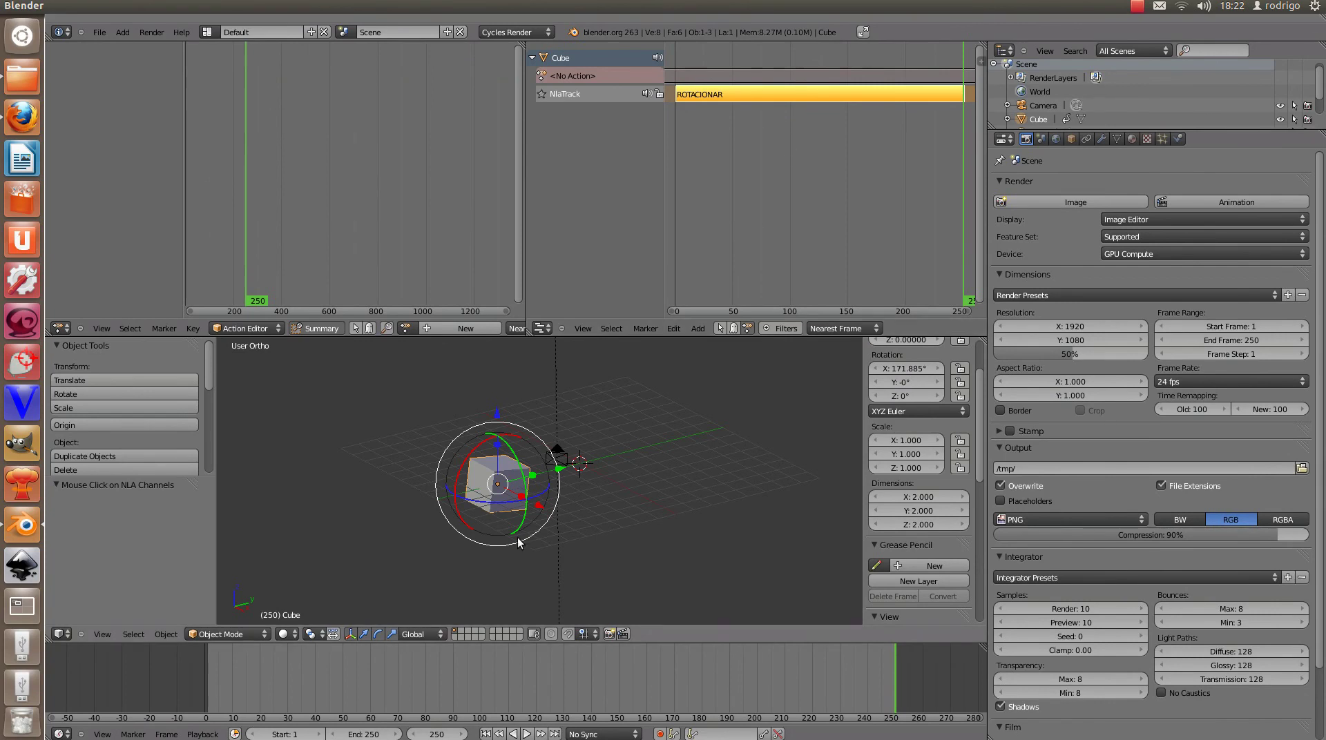
{"action": "key", "text": "alt+a"}
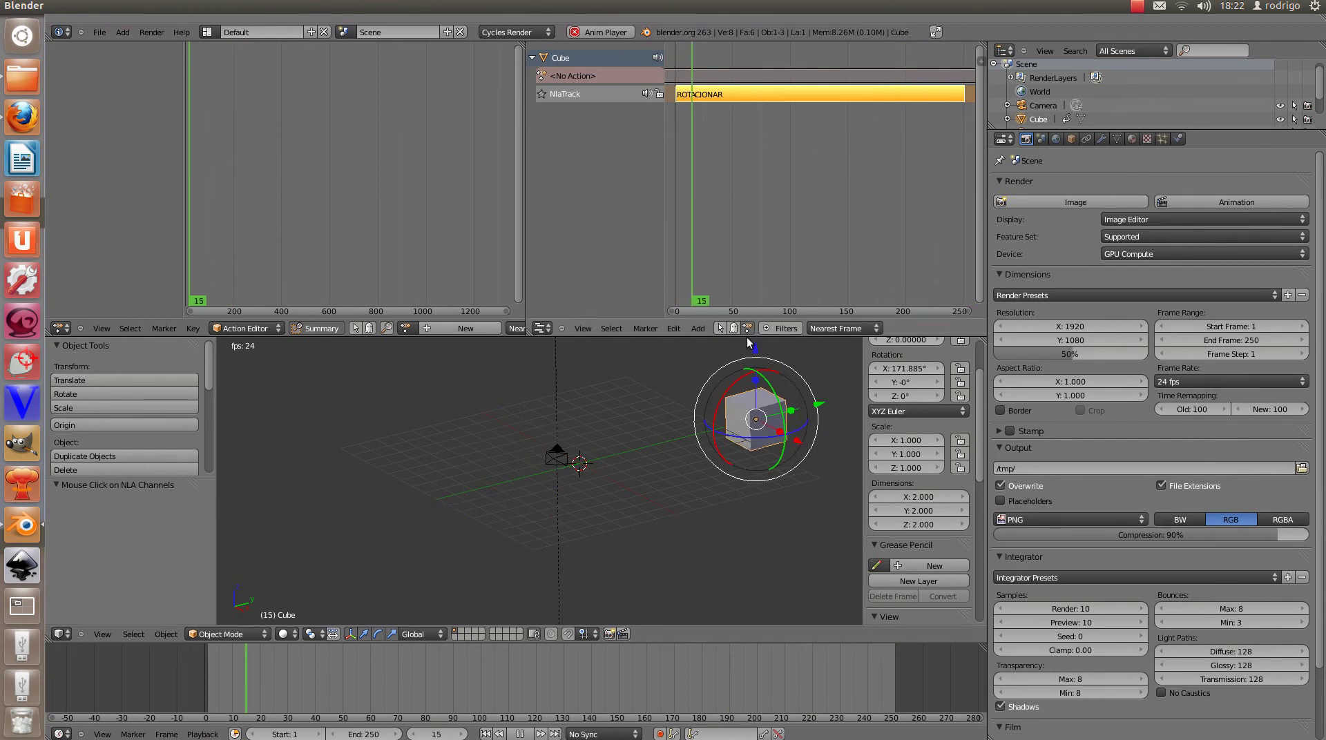
{"action": "key", "text": "Escape"}
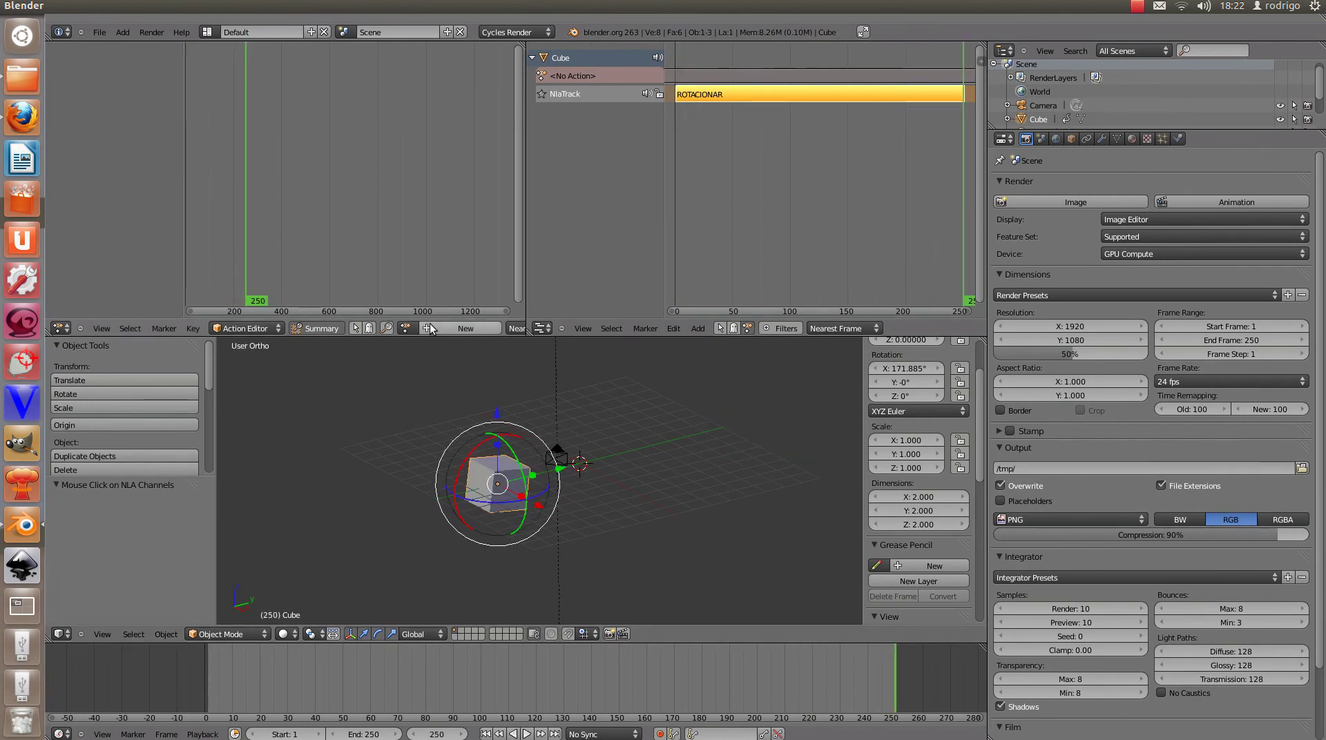
Assign the existing DESLOCAMENTO action to the cube in the Action Editor.
{"action": "scroll", "coordinate": [320, 329], "scroll_direction": "down", "scroll_amount": 2}
{"action": "scroll", "coordinate": [318, 325], "scroll_direction": "down", "scroll_amount": 2}
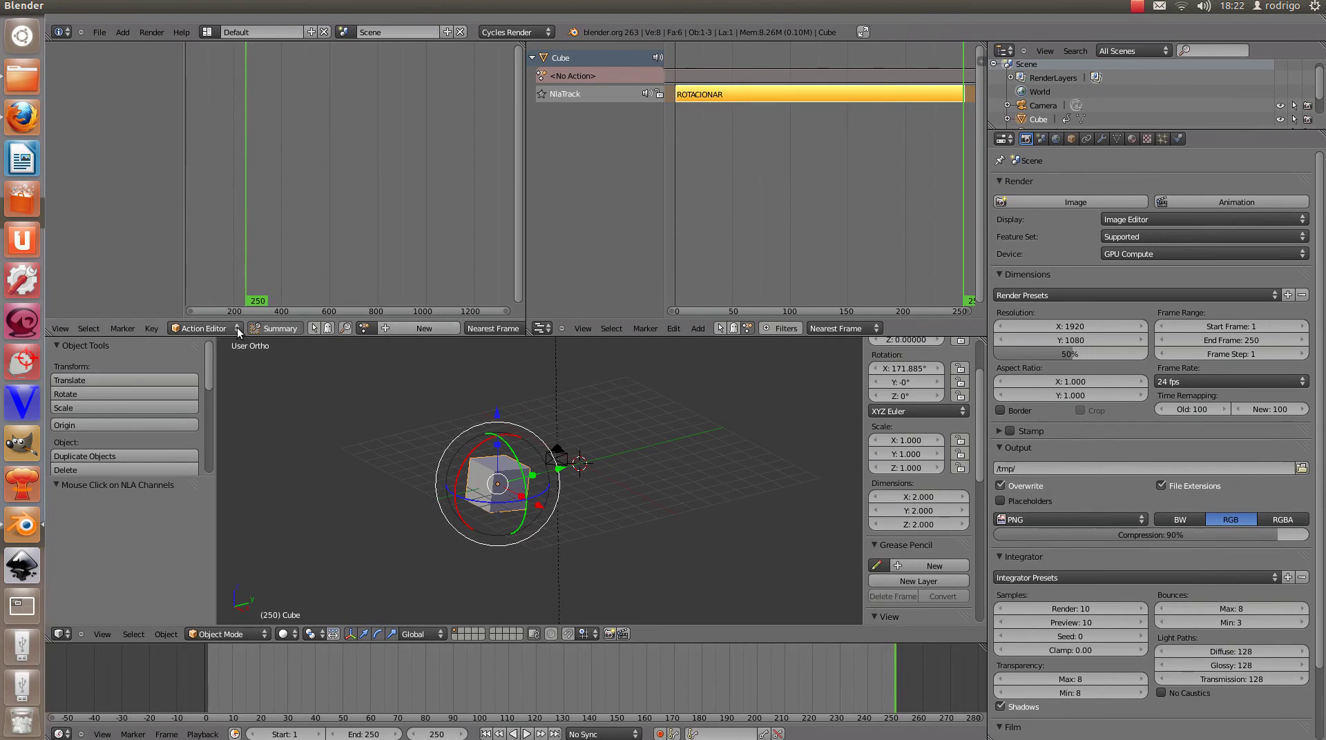
{"action": "scroll", "coordinate": [239, 329], "scroll_direction": "down", "scroll_amount": 5}
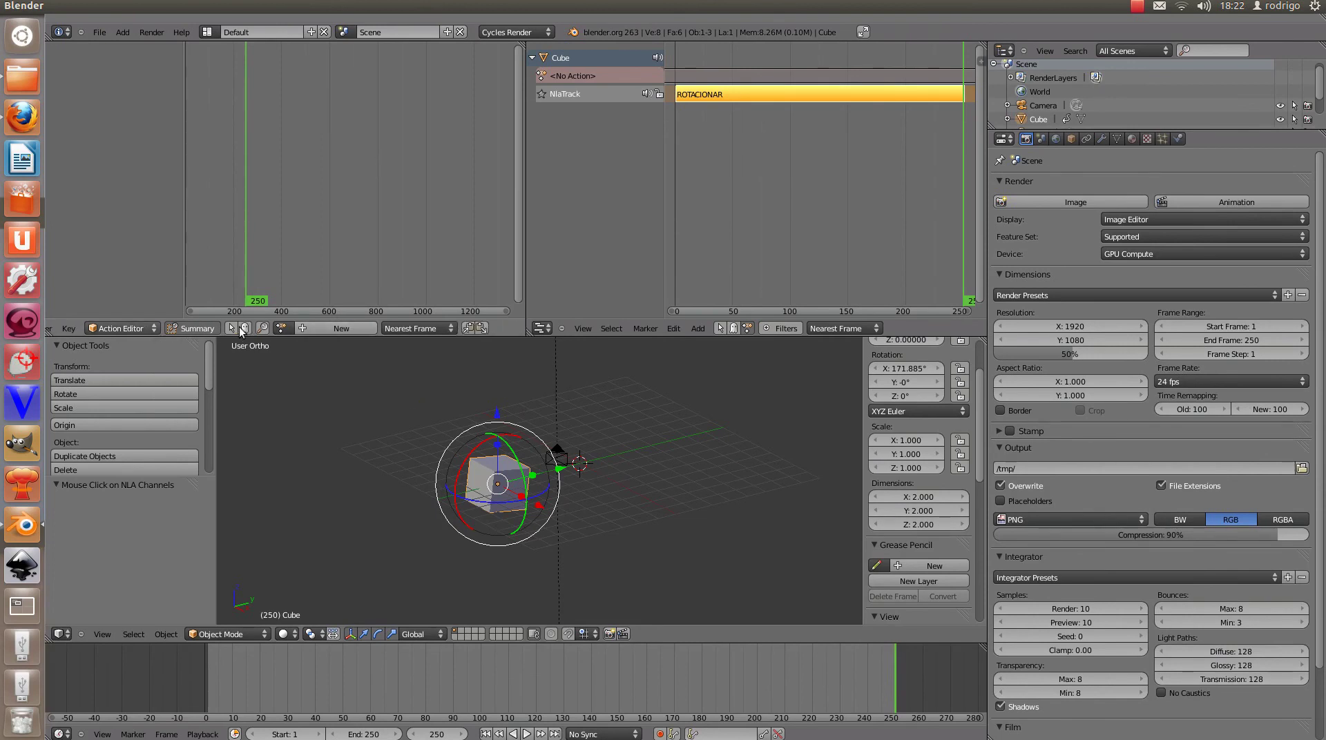
{"action": "left_click", "coordinate": [284, 328]}
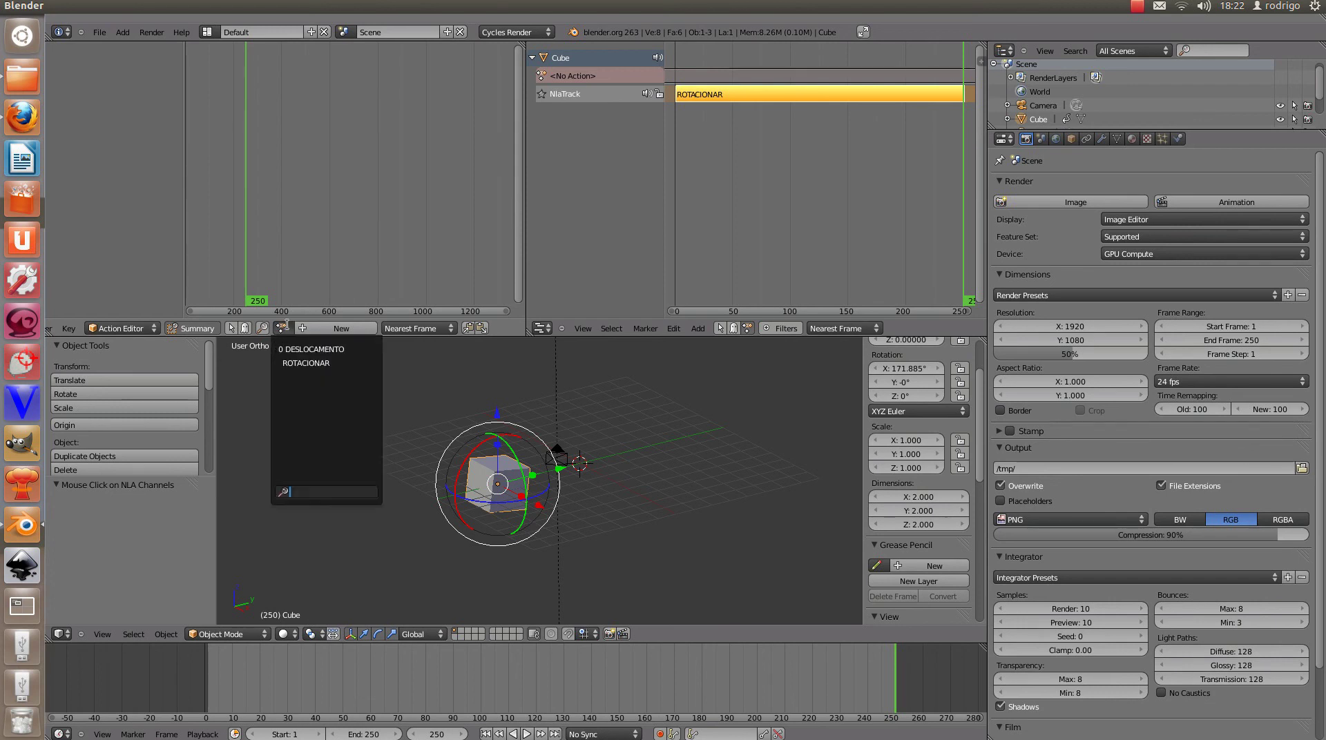
{"action": "left_click", "coordinate": [343, 349]}
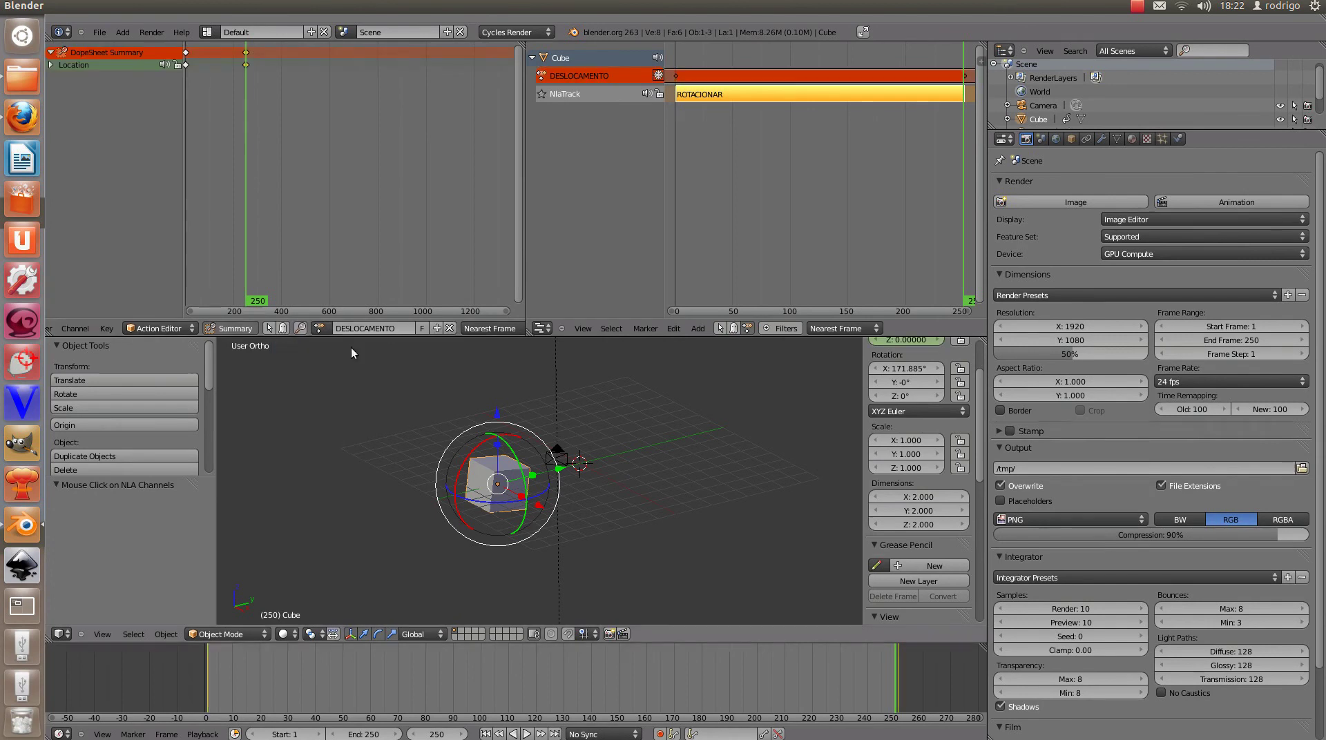
Push the DESLOCAMENTO action down into its own NLA strip and play the animation.
{"action": "left_click", "coordinate": [659, 74]}
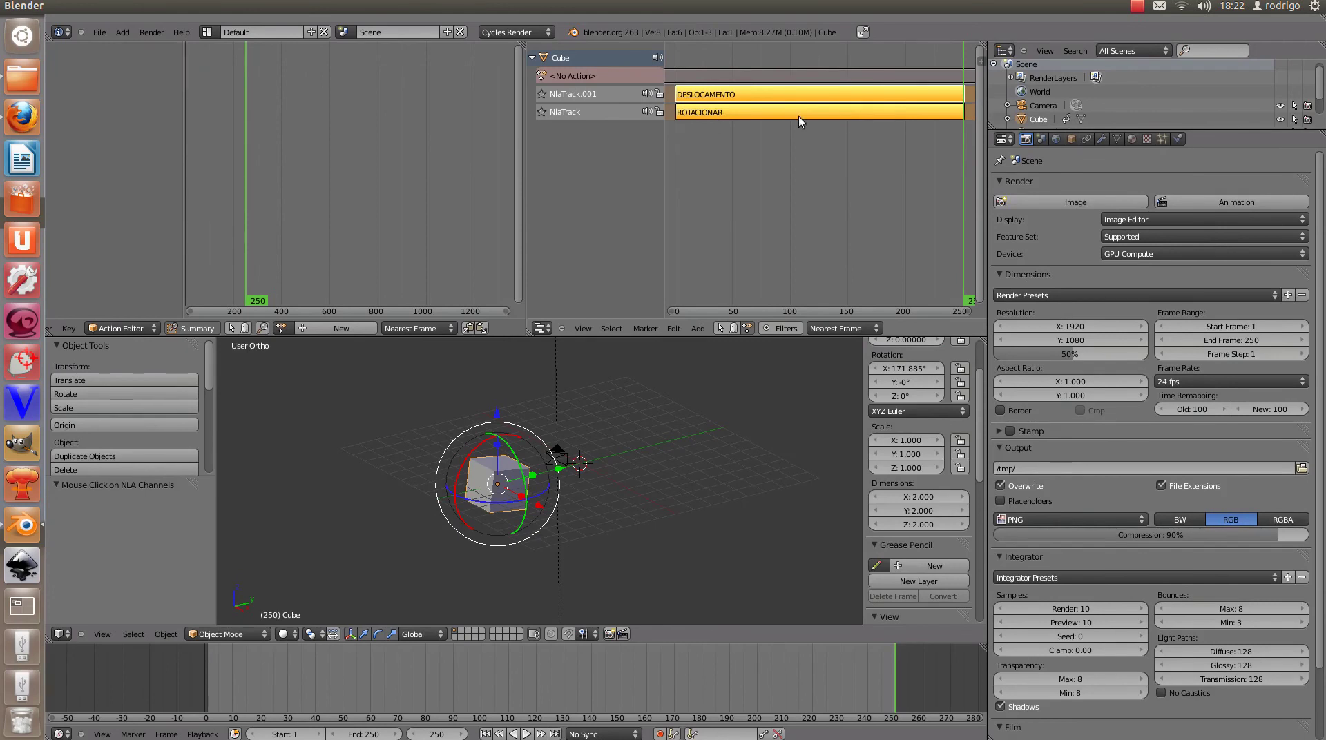
{"action": "key", "text": "alt+a"}
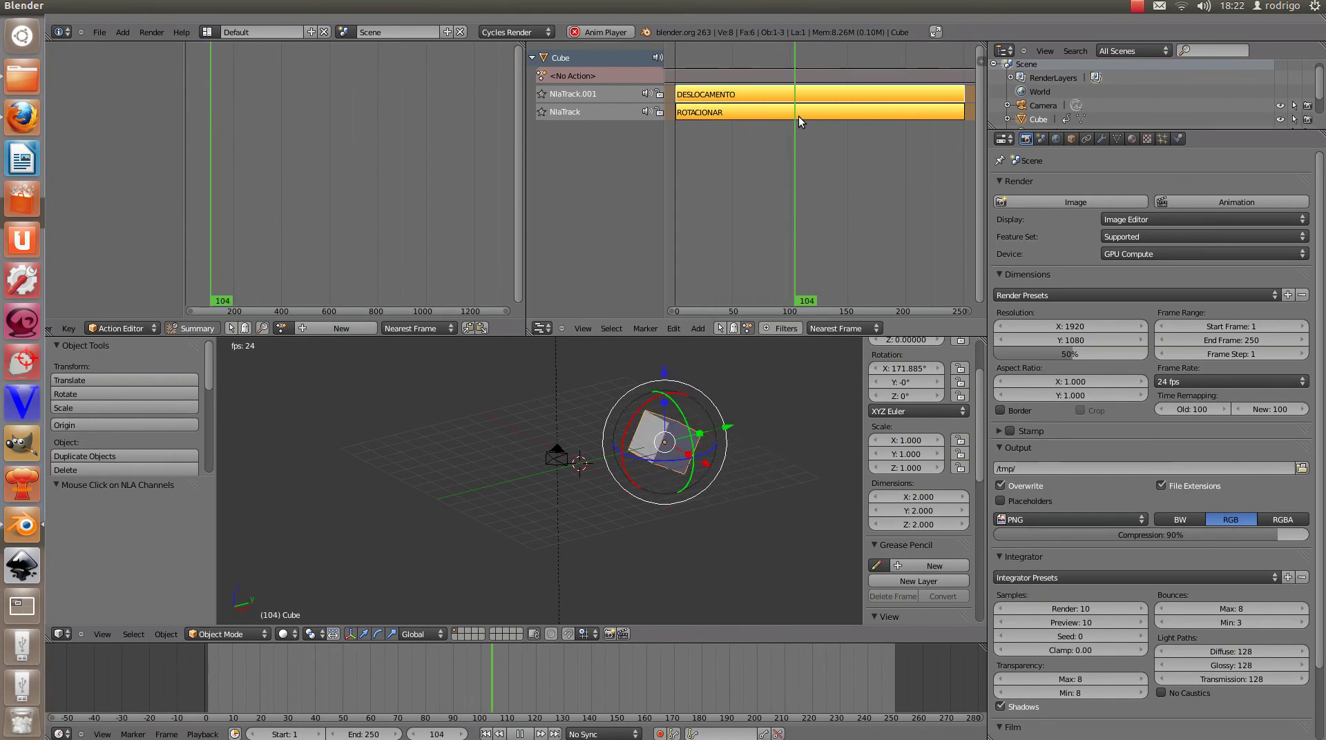
{"action": "key", "text": "Escape"}
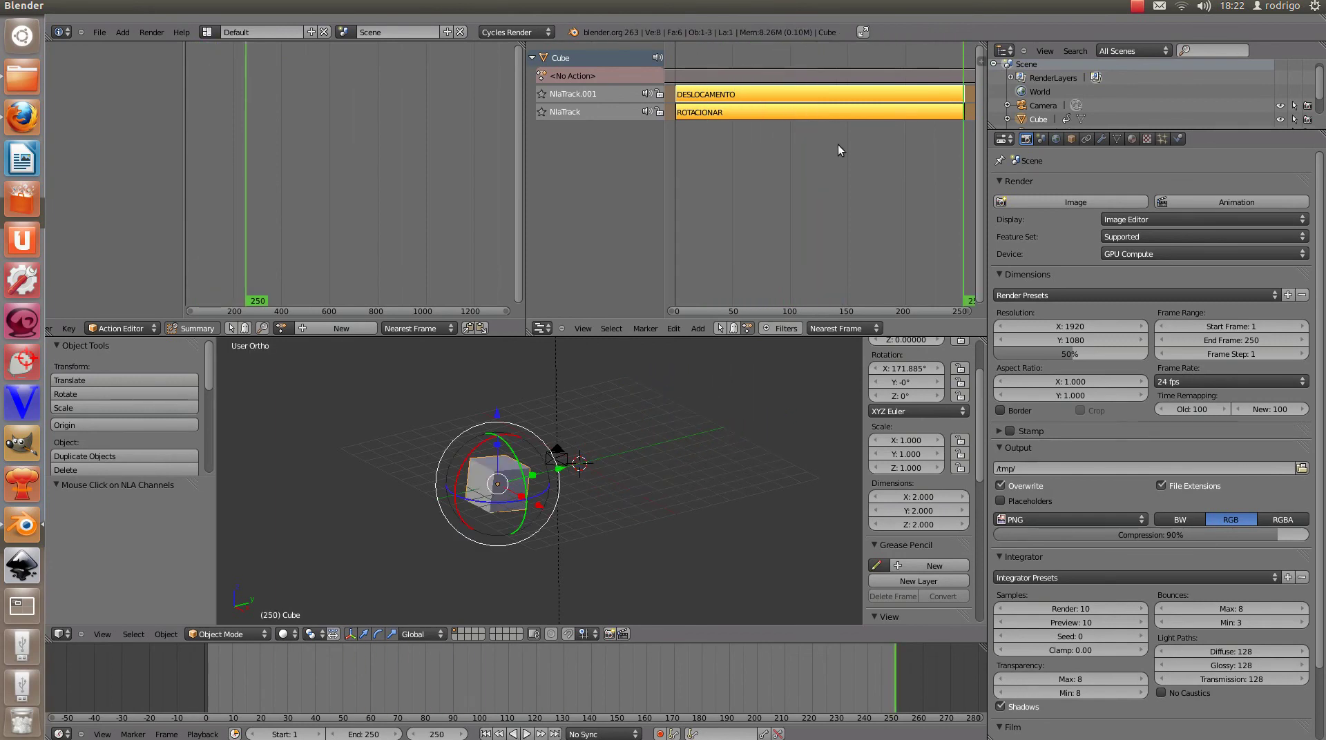
Move the ROTACIONAR strip to start at frame 250, directly after the DESLOCAMENTO strip.
{"action": "scroll", "coordinate": [876, 114], "scroll_direction": "down", "scroll_amount": 3}
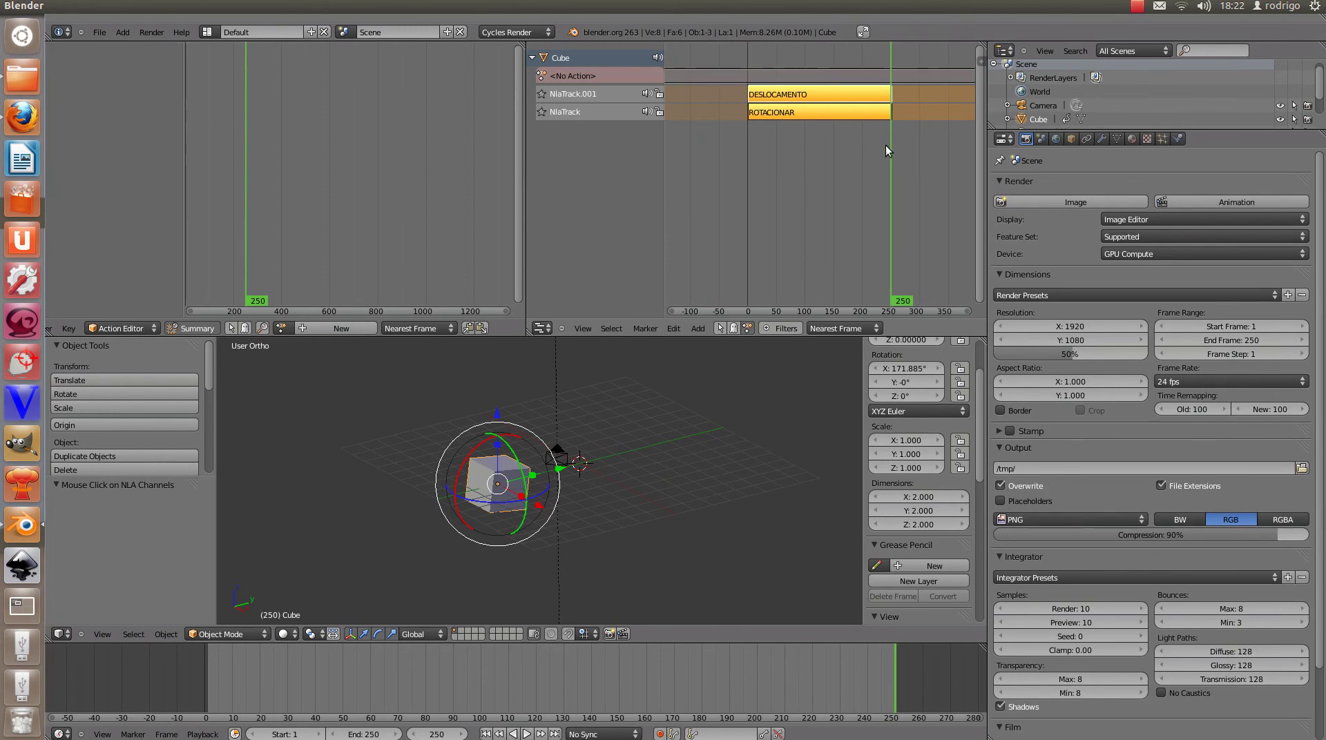
{"action": "left_click_drag", "start_coordinate": [888, 143], "coordinate": [749, 138]}
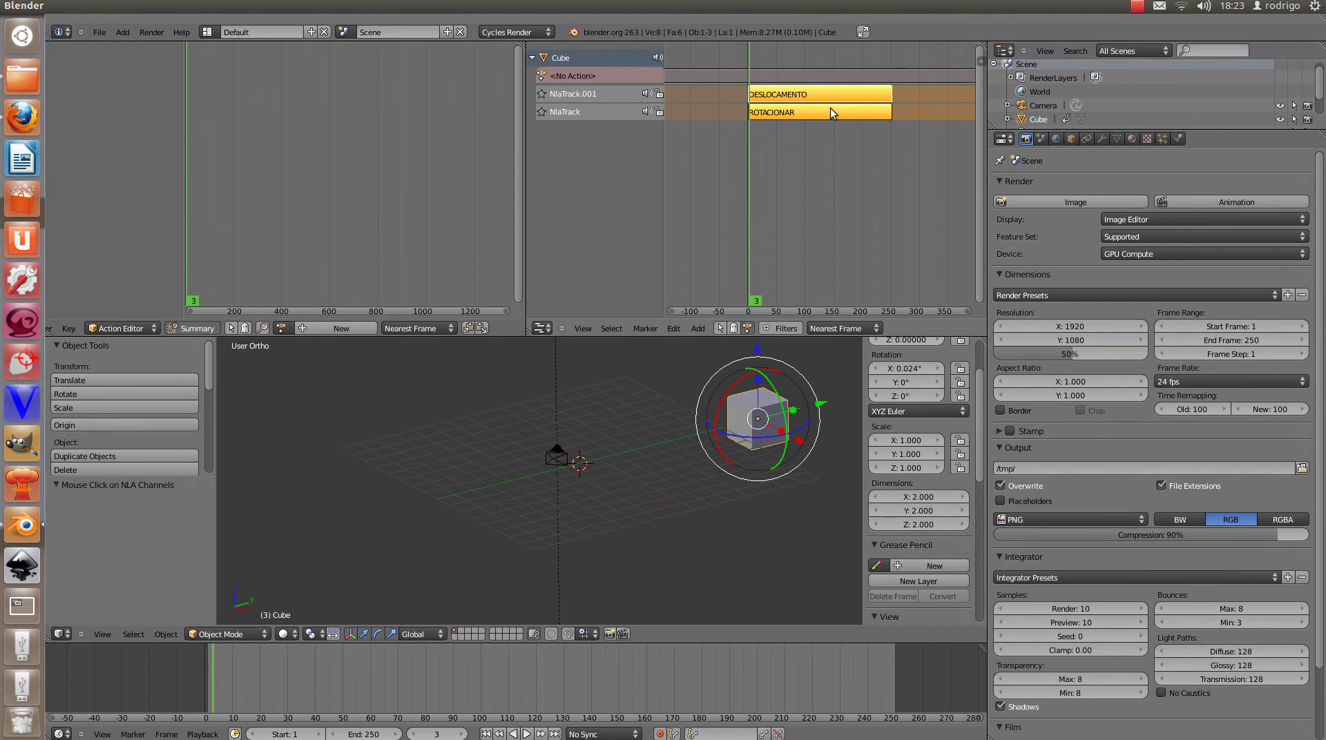
{"action": "left_click", "coordinate": [805, 119]}
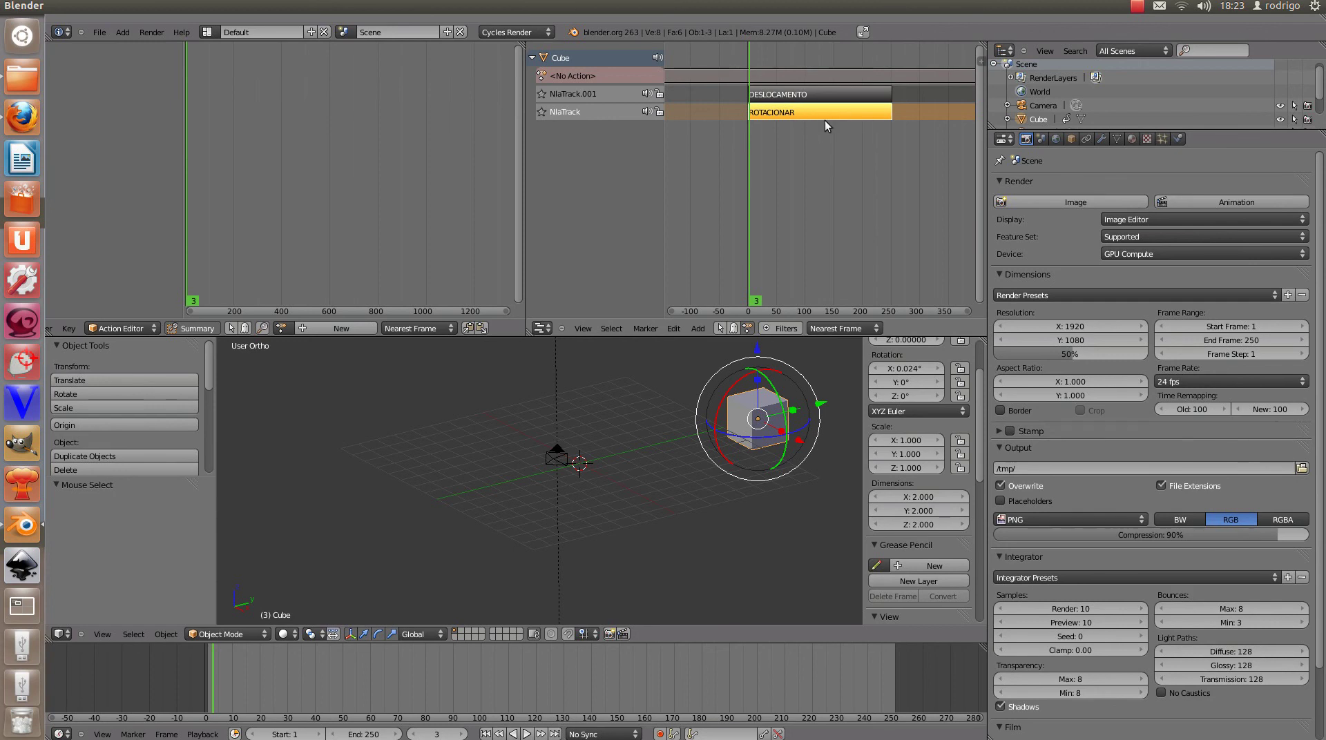
{"action": "key", "text": "g"}
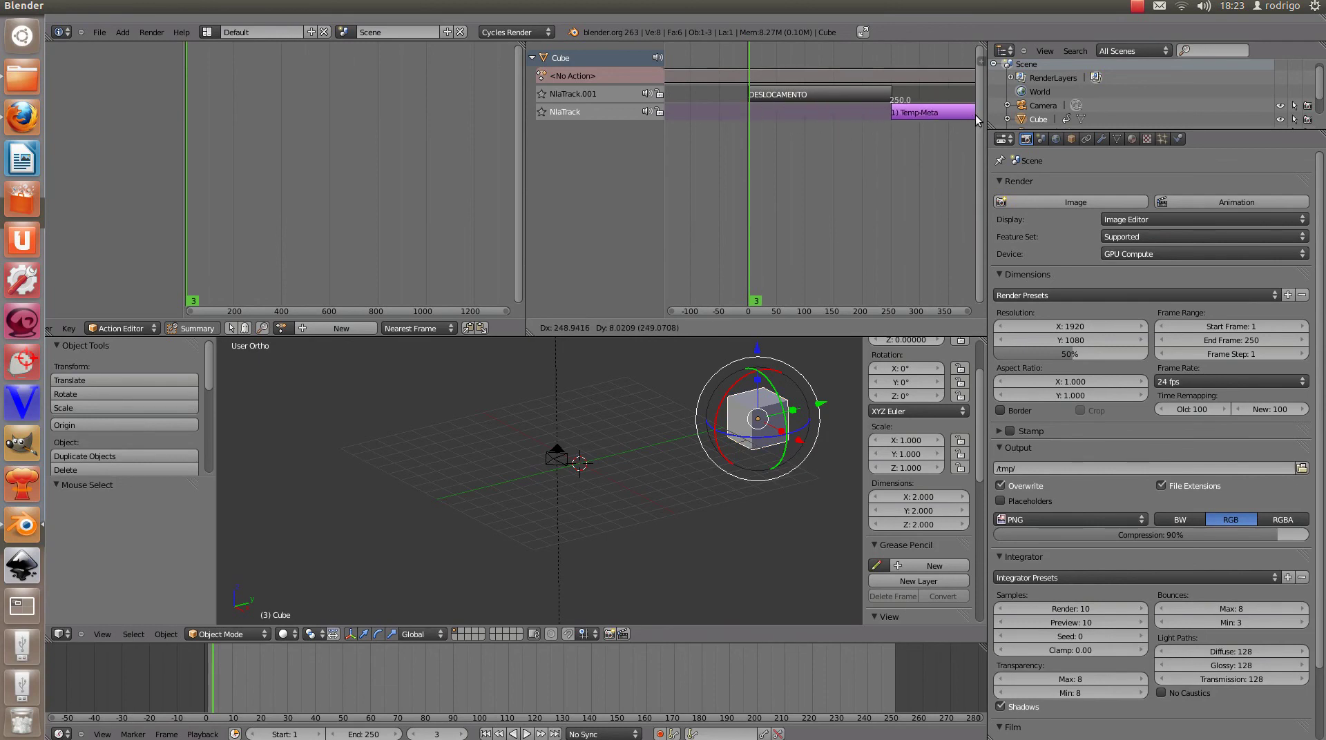
{"action": "left_click", "coordinate": [975, 115]}
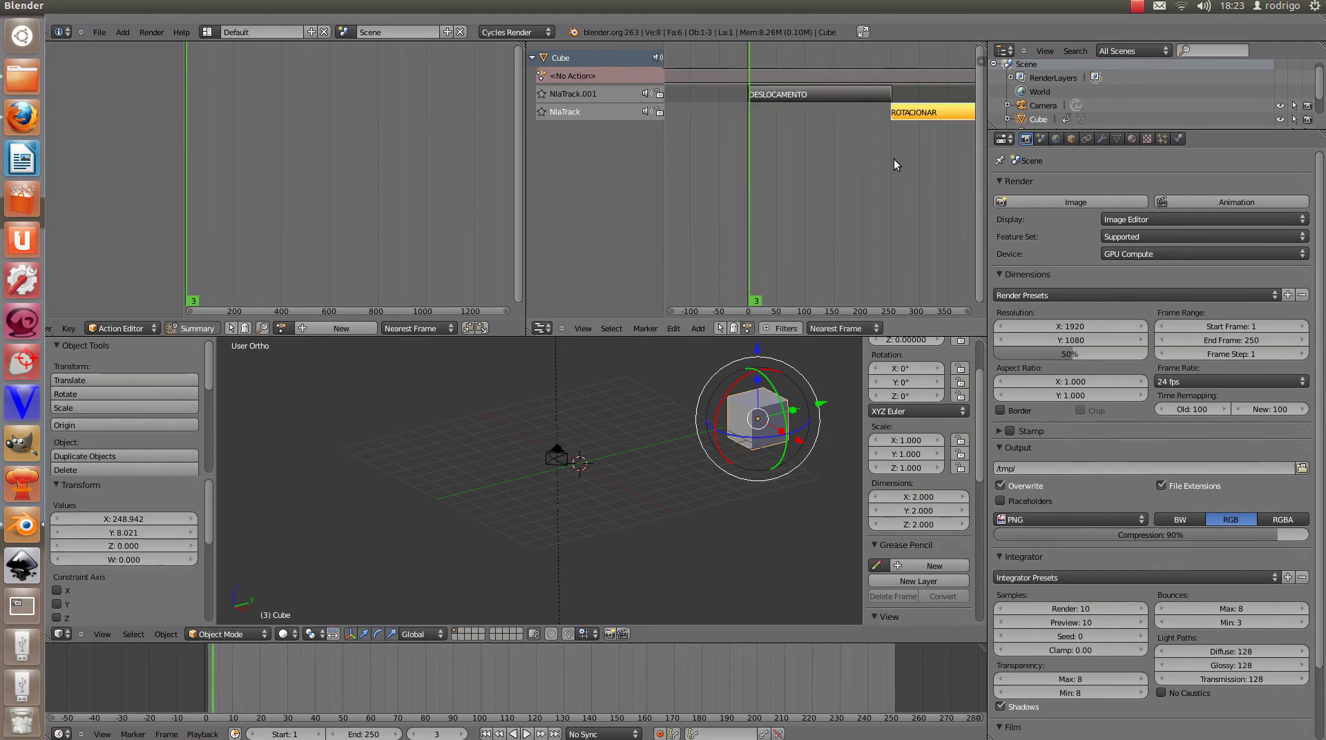
Move the current frame to about frame 496, near the end of the ROTACIONAR strip.
{"action": "middle_click_drag", "start_coordinate": [889, 160], "coordinate": [785, 134], "text": "ctrl"}
{"action": "left_click", "coordinate": [783, 120]}
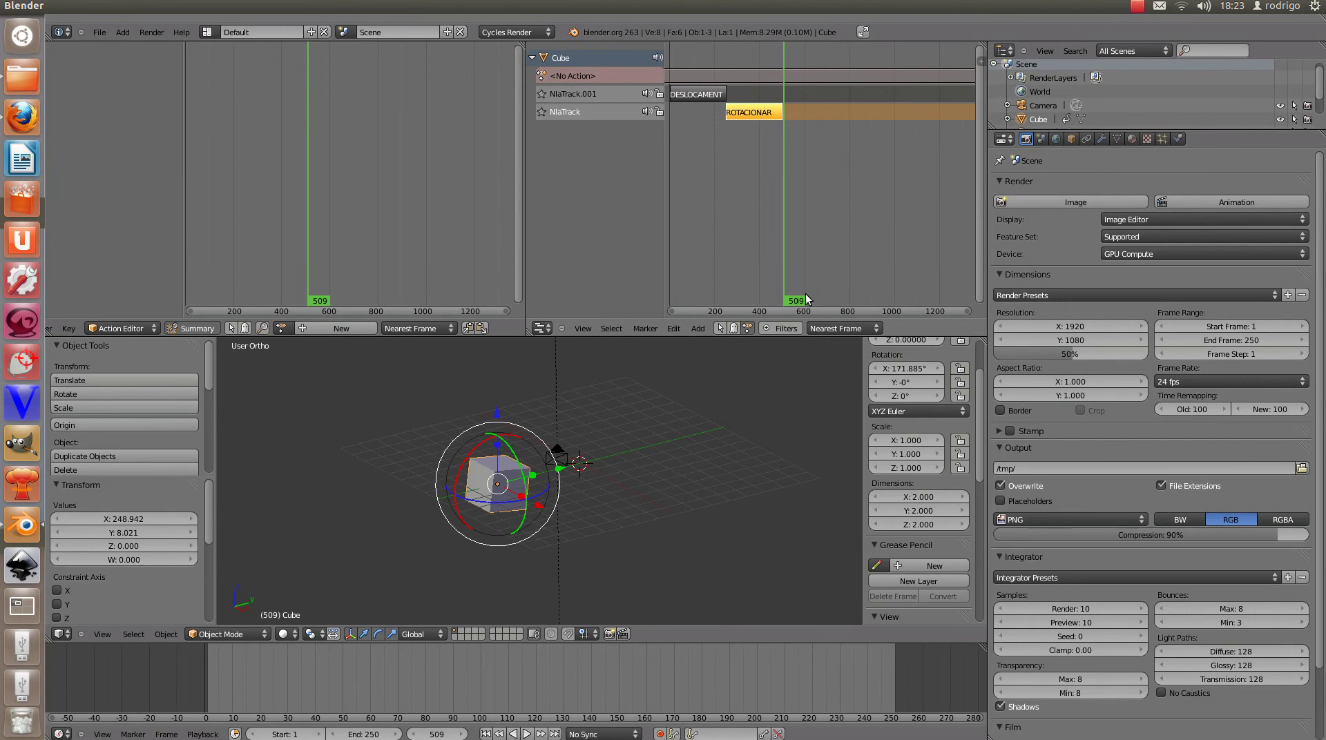
{"action": "left_click", "coordinate": [780, 118]}
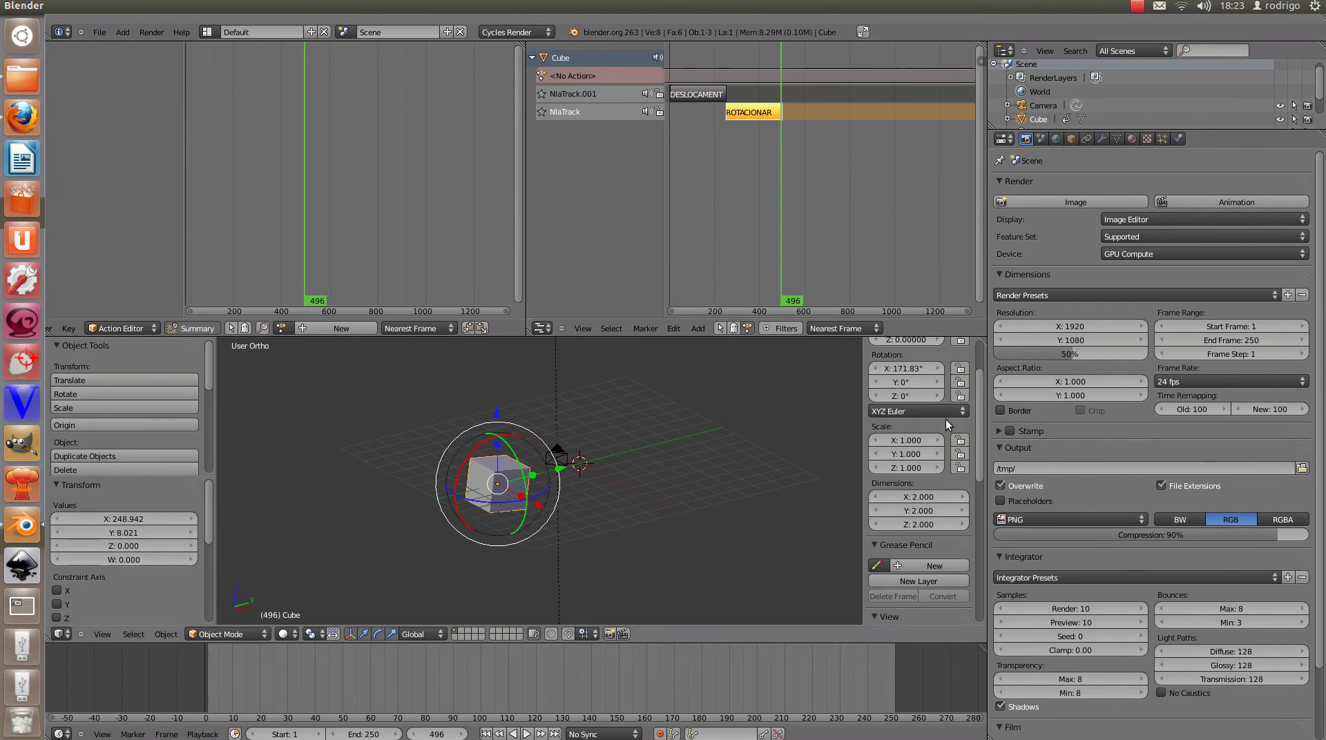
Show the NLA Editor's properties and examine the ROTACIONAR strip's extents, action clip and evaluation settings.
{"action": "scroll", "coordinate": [946, 420], "scroll_direction": "up", "scroll_amount": 3}
{"action": "key", "text": "n"}
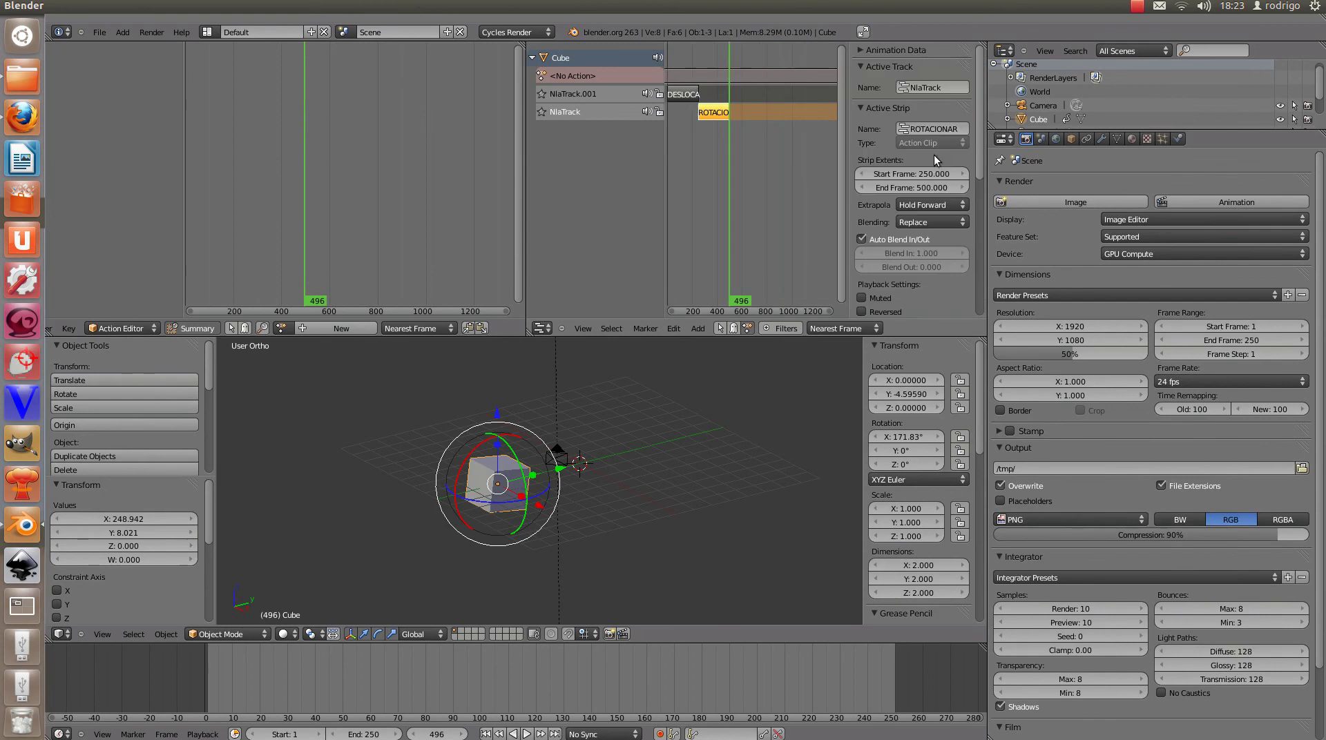
{"action": "scroll", "coordinate": [930, 134], "scroll_direction": "down", "scroll_amount": 3}
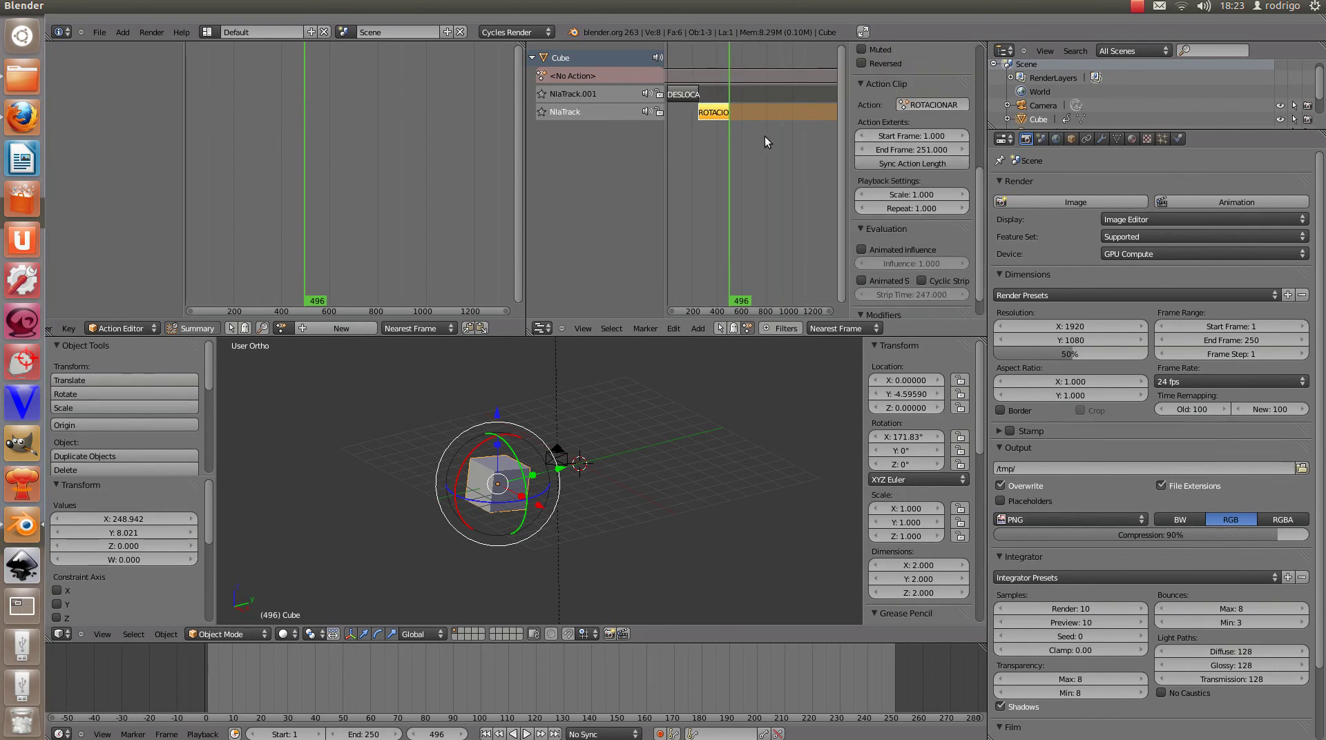
{"action": "scroll", "coordinate": [918, 159], "scroll_direction": "down", "scroll_amount": 1}
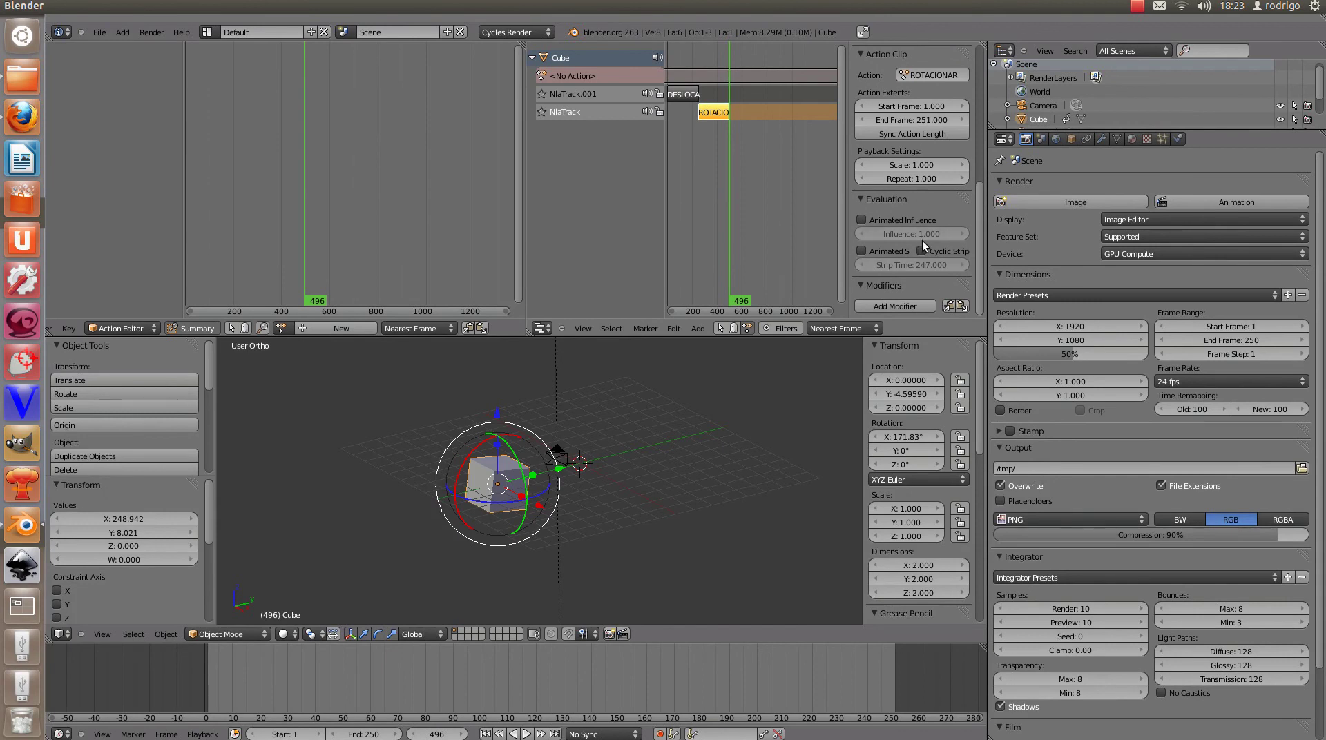
{"action": "scroll", "coordinate": [926, 238], "scroll_direction": "up", "scroll_amount": 5}
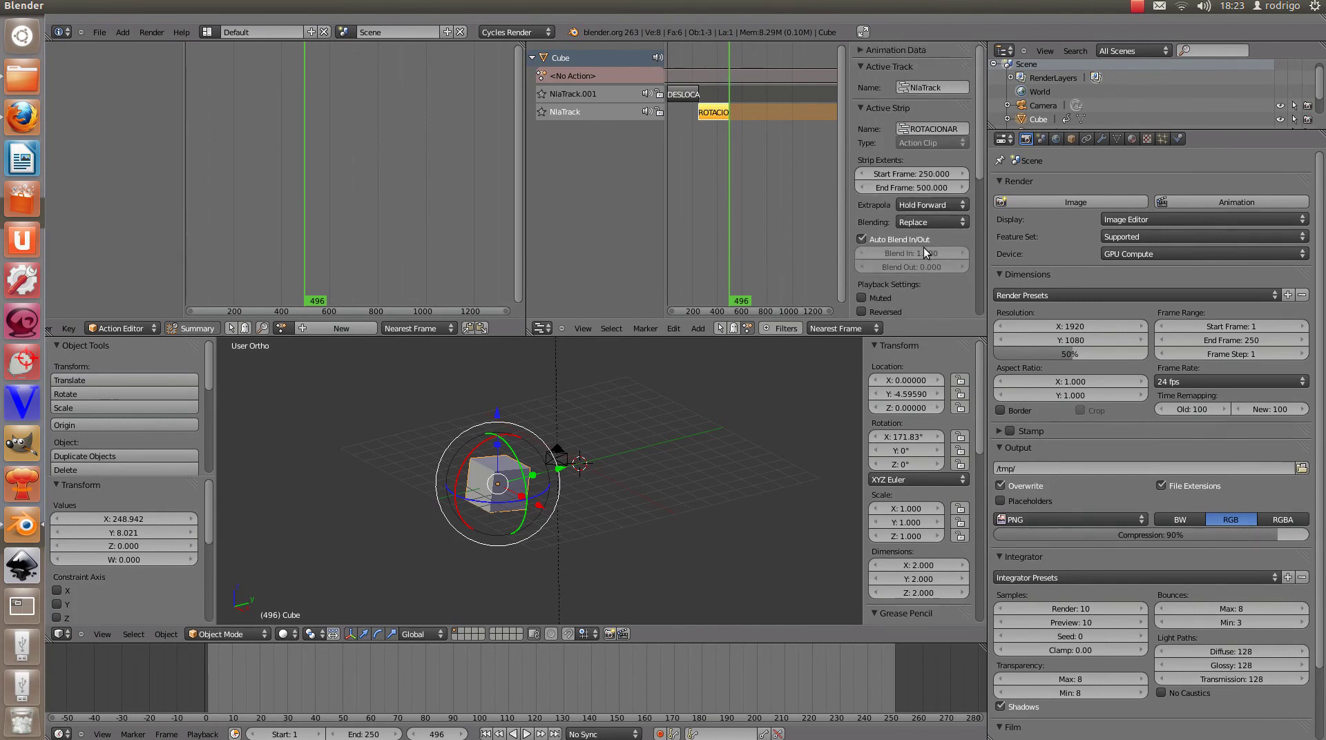
{"action": "scroll", "coordinate": [923, 248], "scroll_direction": "down", "scroll_amount": 5}
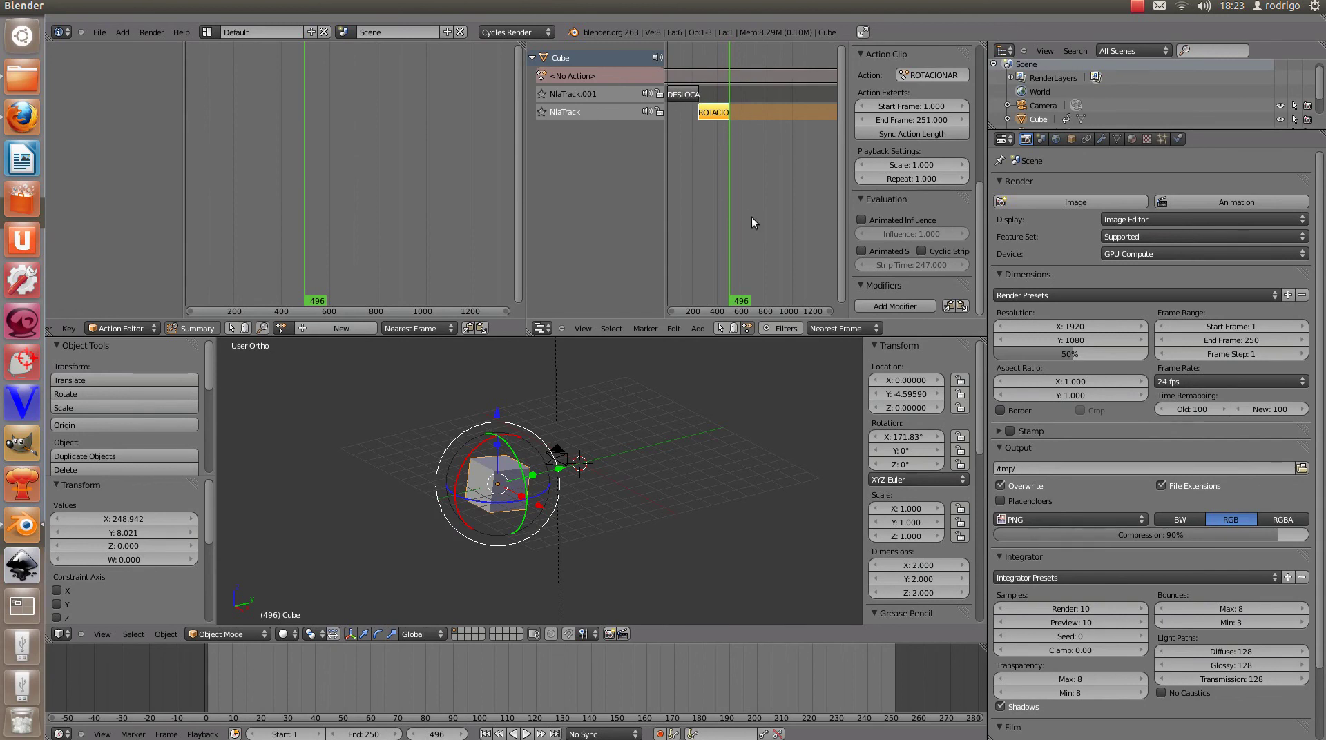
{"action": "scroll", "coordinate": [761, 205], "scroll_direction": "up", "scroll_amount": 1}
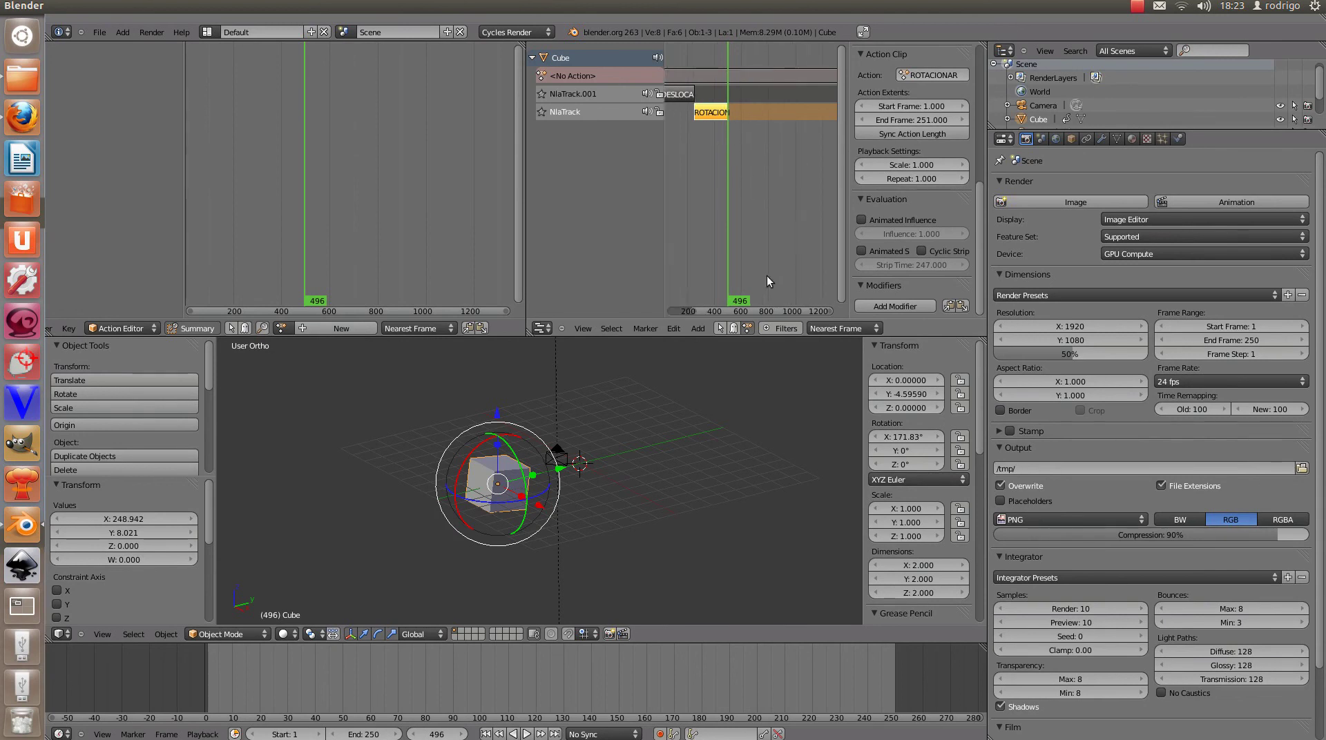
Set the current frame to 501 at the end of the ROTACIONAR strip and hide the strip properties.
{"action": "scroll", "coordinate": [736, 129], "scroll_direction": "up", "scroll_amount": 4}
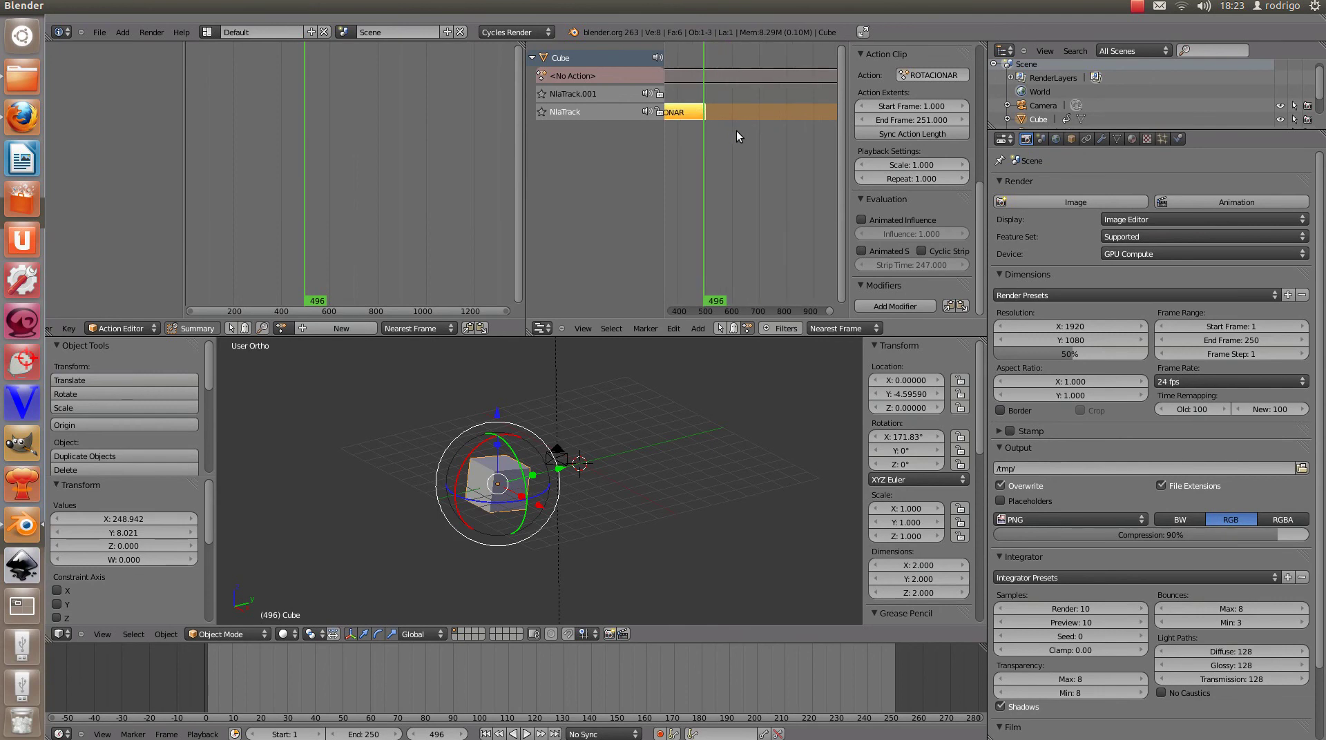
{"action": "left_click", "coordinate": [672, 115]}
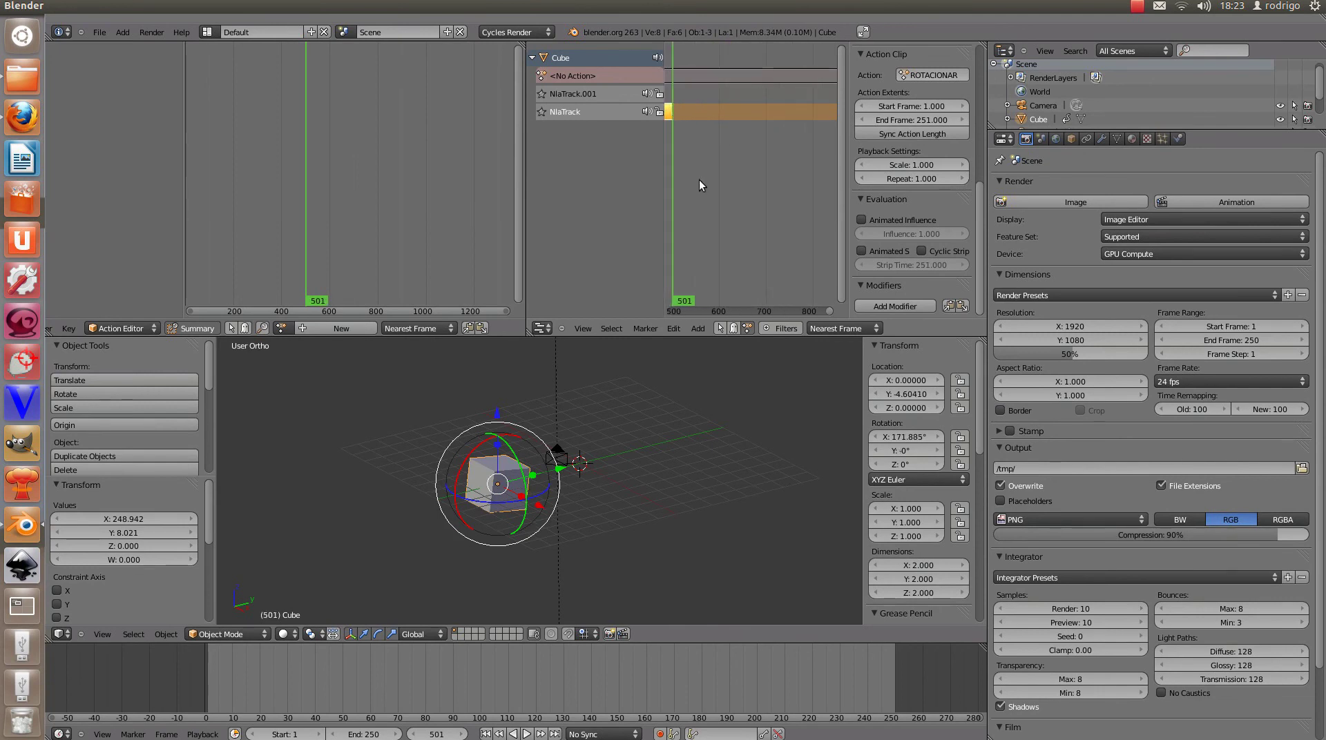
{"action": "scroll", "coordinate": [775, 202], "scroll_direction": "down", "scroll_amount": 2}
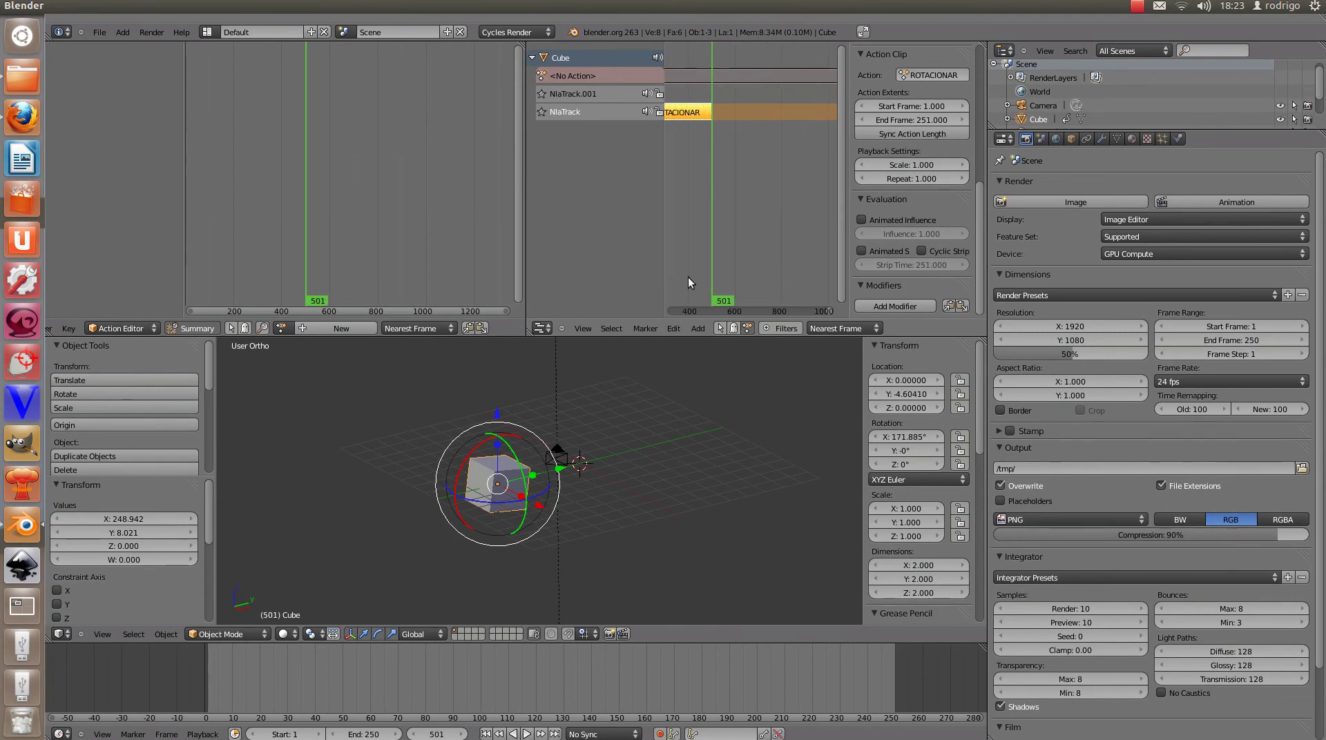
{"action": "scroll", "coordinate": [686, 228], "scroll_direction": "down", "scroll_amount": 4}
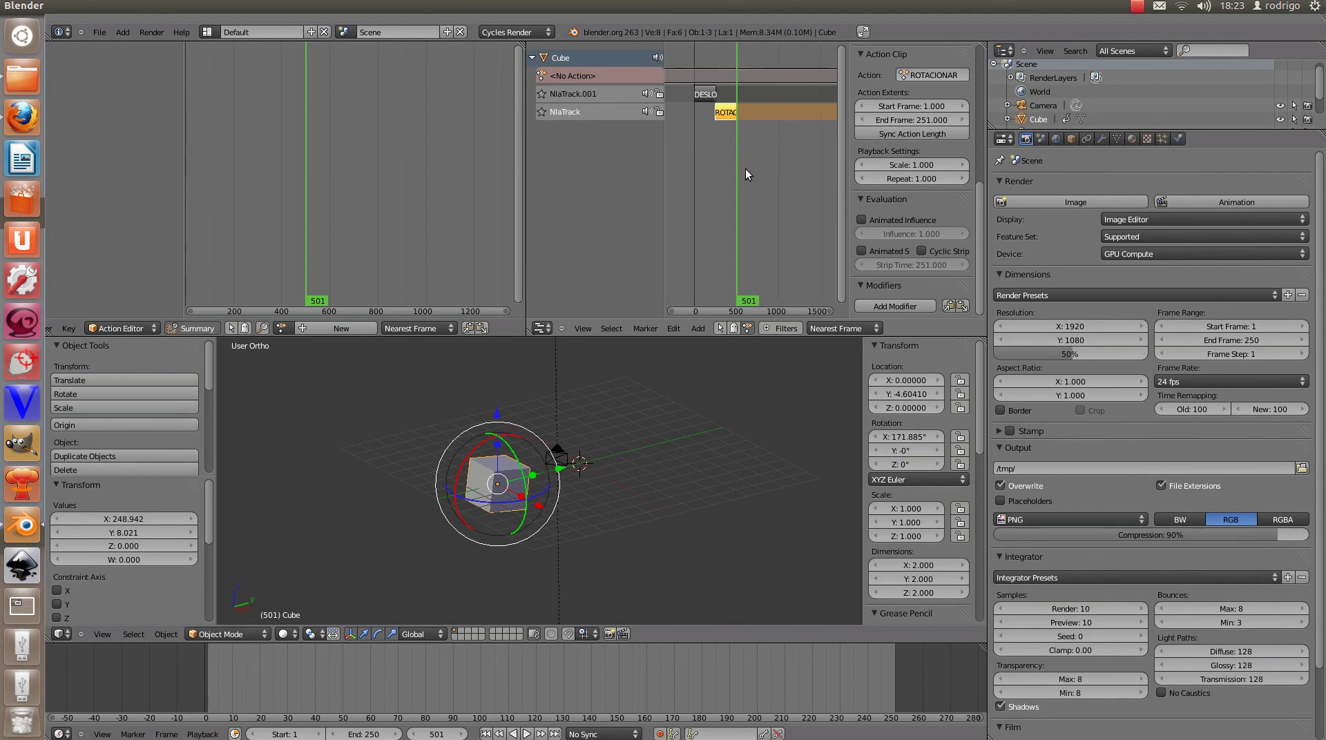
{"action": "key", "text": "n"}
{"action": "scroll", "coordinate": [752, 173], "scroll_direction": "up", "scroll_amount": 4}
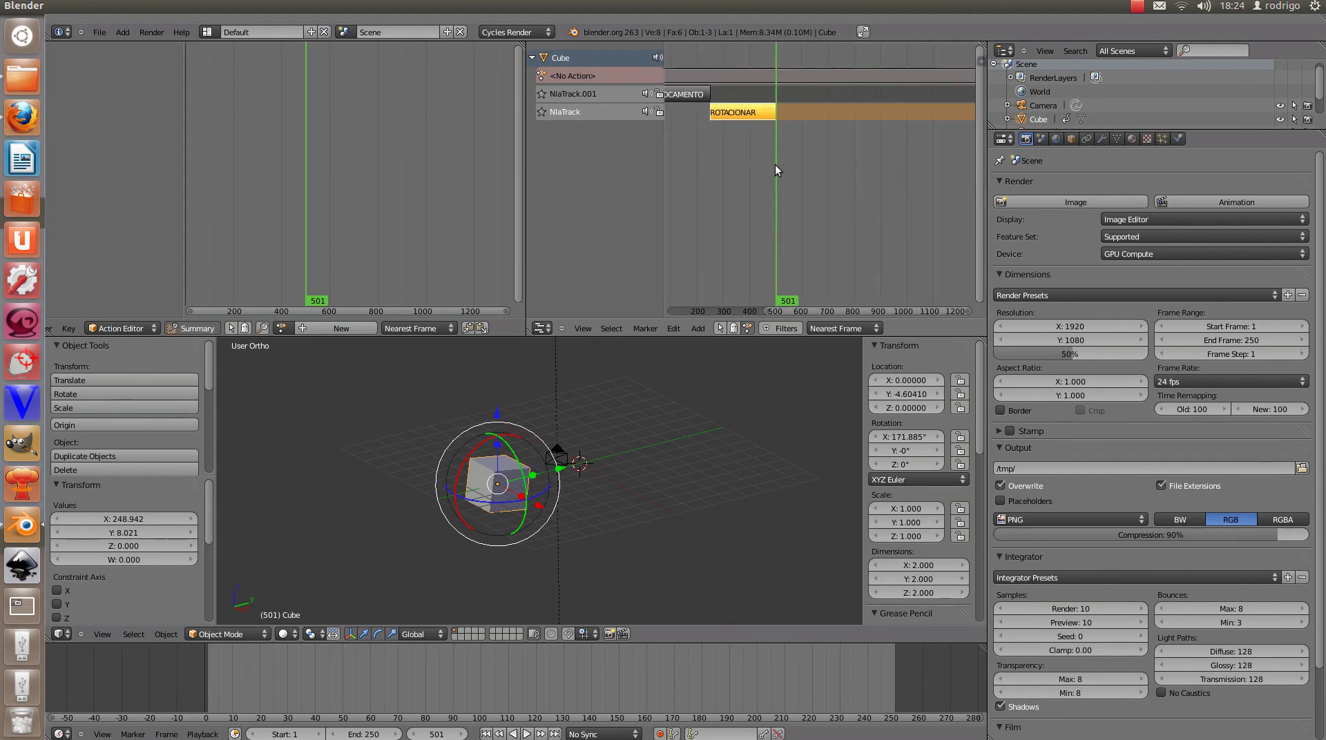
{"action": "middle_click_drag", "start_coordinate": [749, 145], "coordinate": [879, 163]}
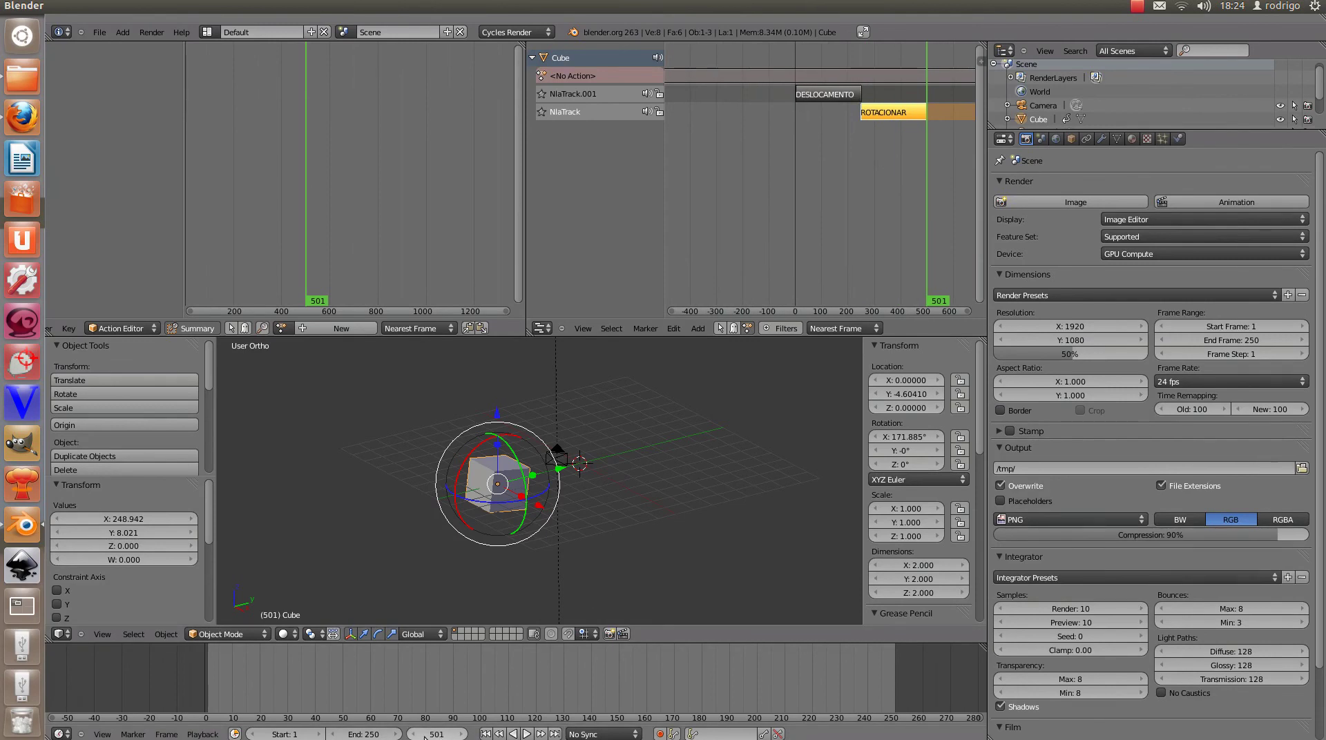
Set the scene's end frame to 501 and play the animation to check the strips in sequence.
{"action": "left_click", "coordinate": [367, 735]}
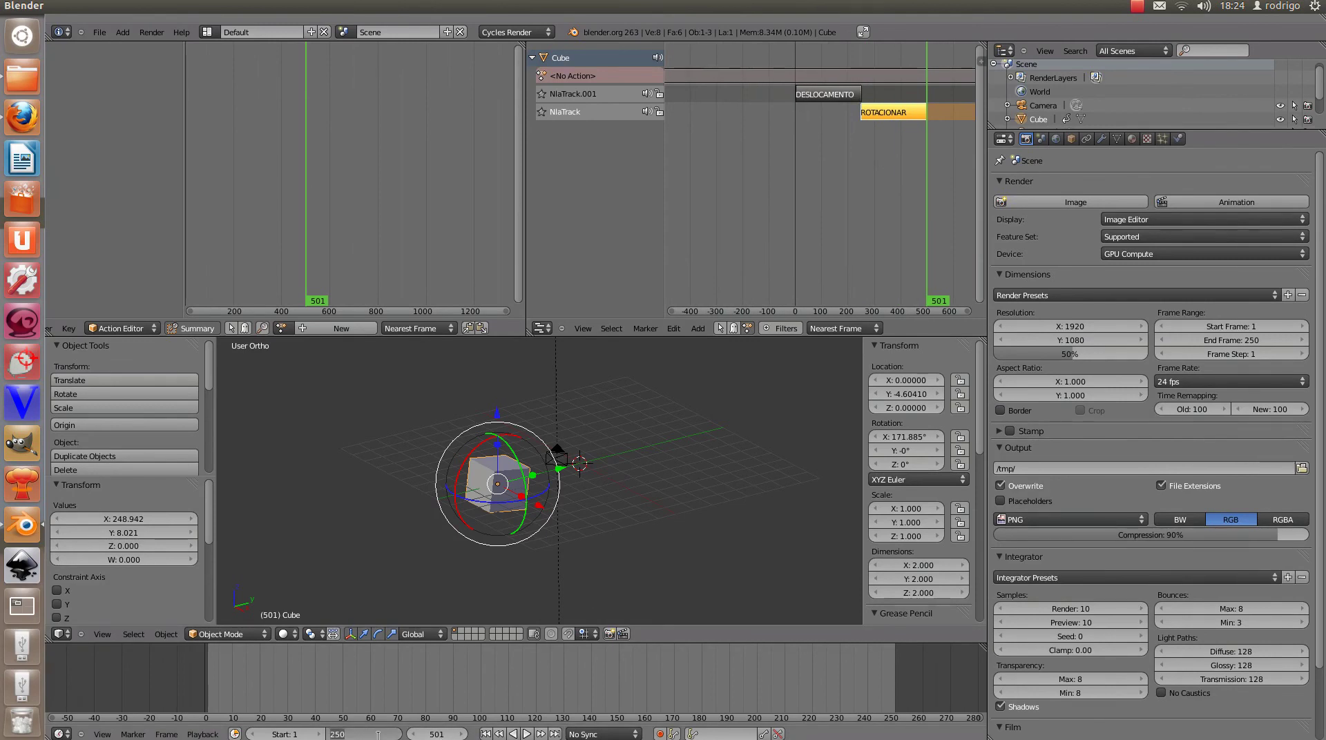
{"action": "type", "text": "501"}
{"action": "key", "text": "Return"}
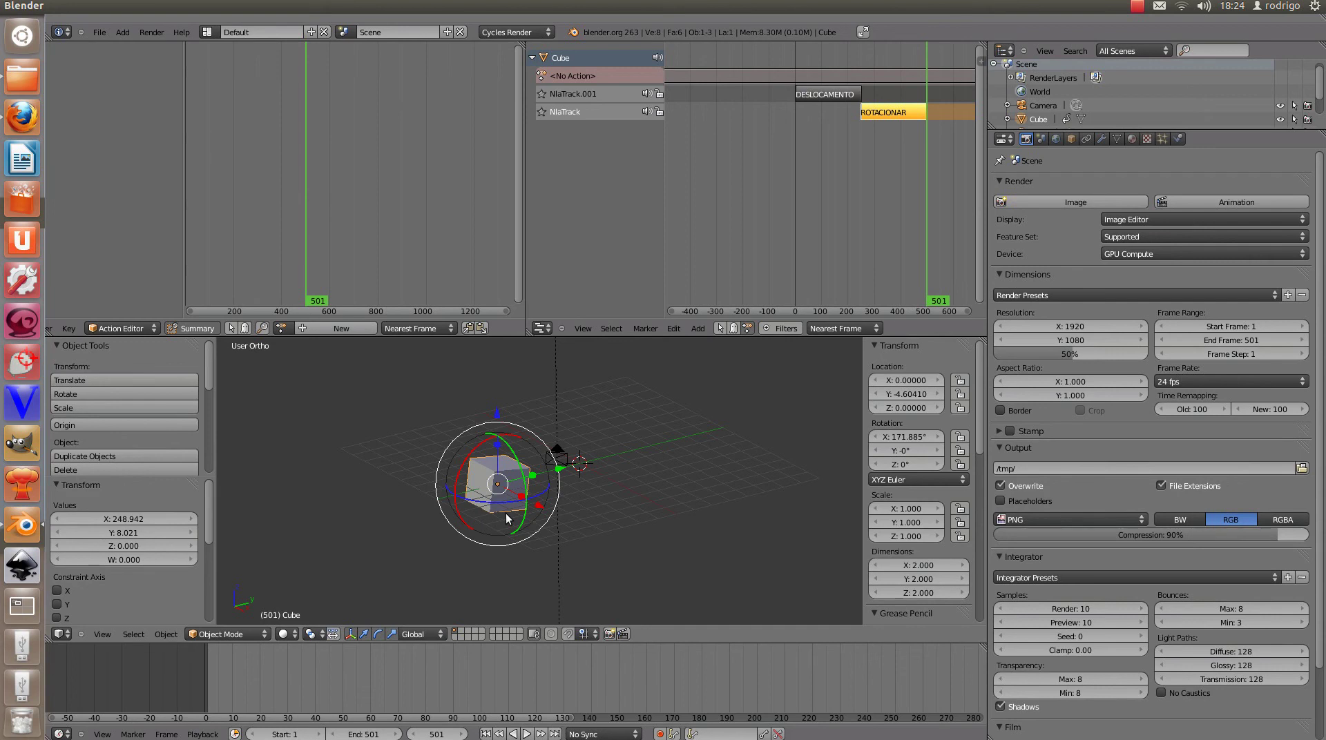
{"action": "left_click", "coordinate": [527, 735]}
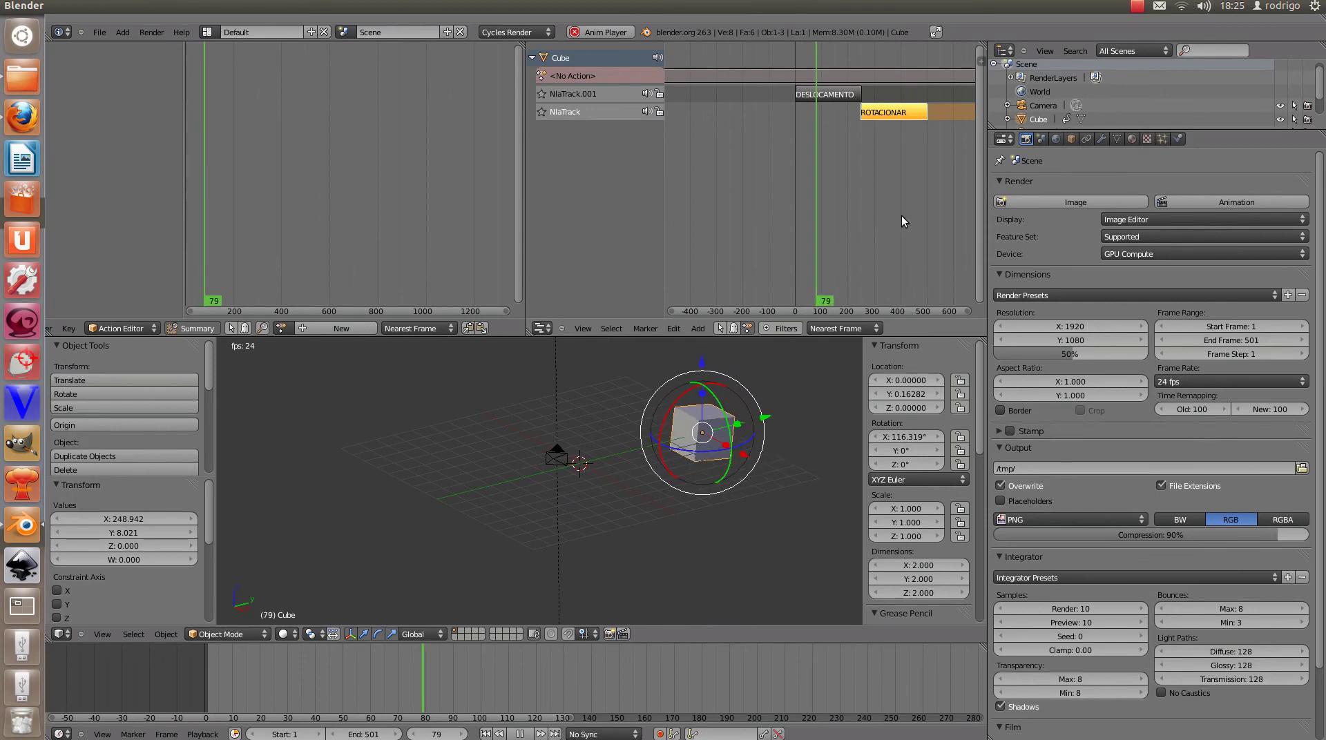
{"action": "key", "text": "Escape"}
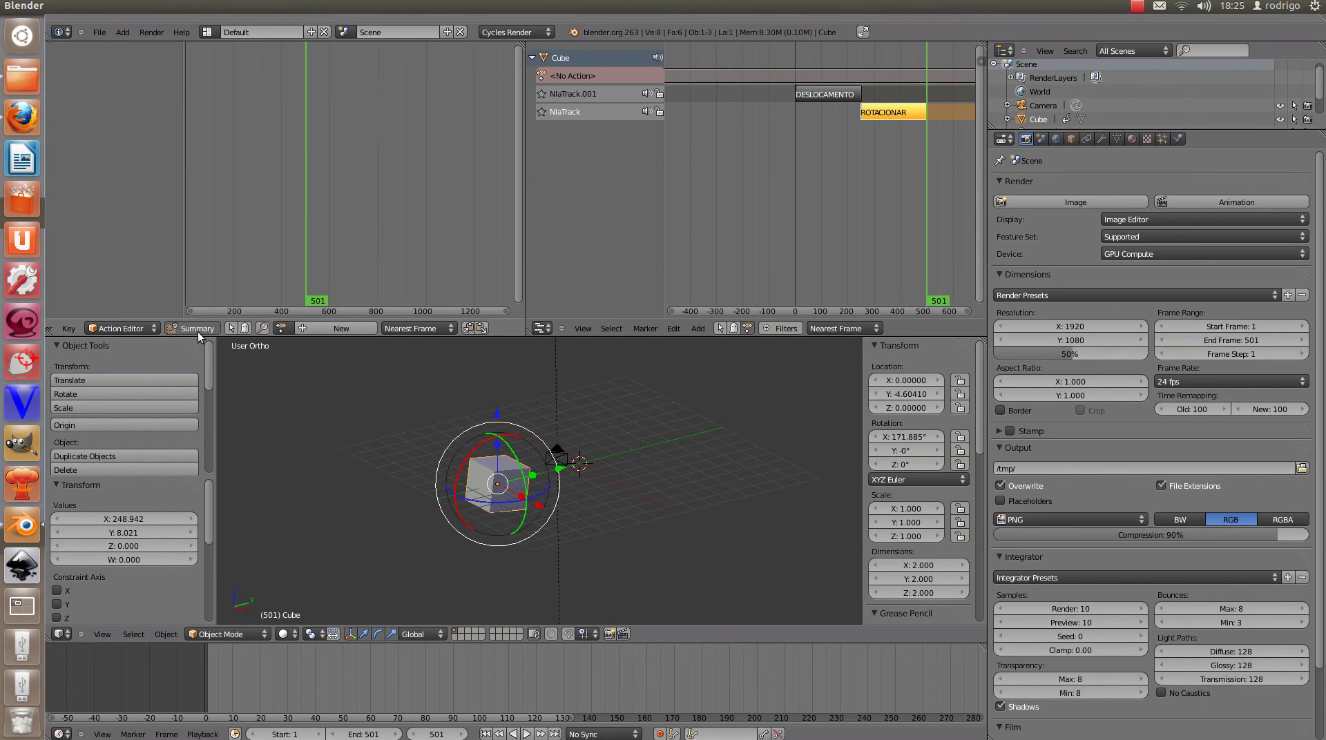
Create a new action named SUBIR for the cube and insert a location keyframe at frame 501.
{"action": "left_click", "coordinate": [339, 328]}
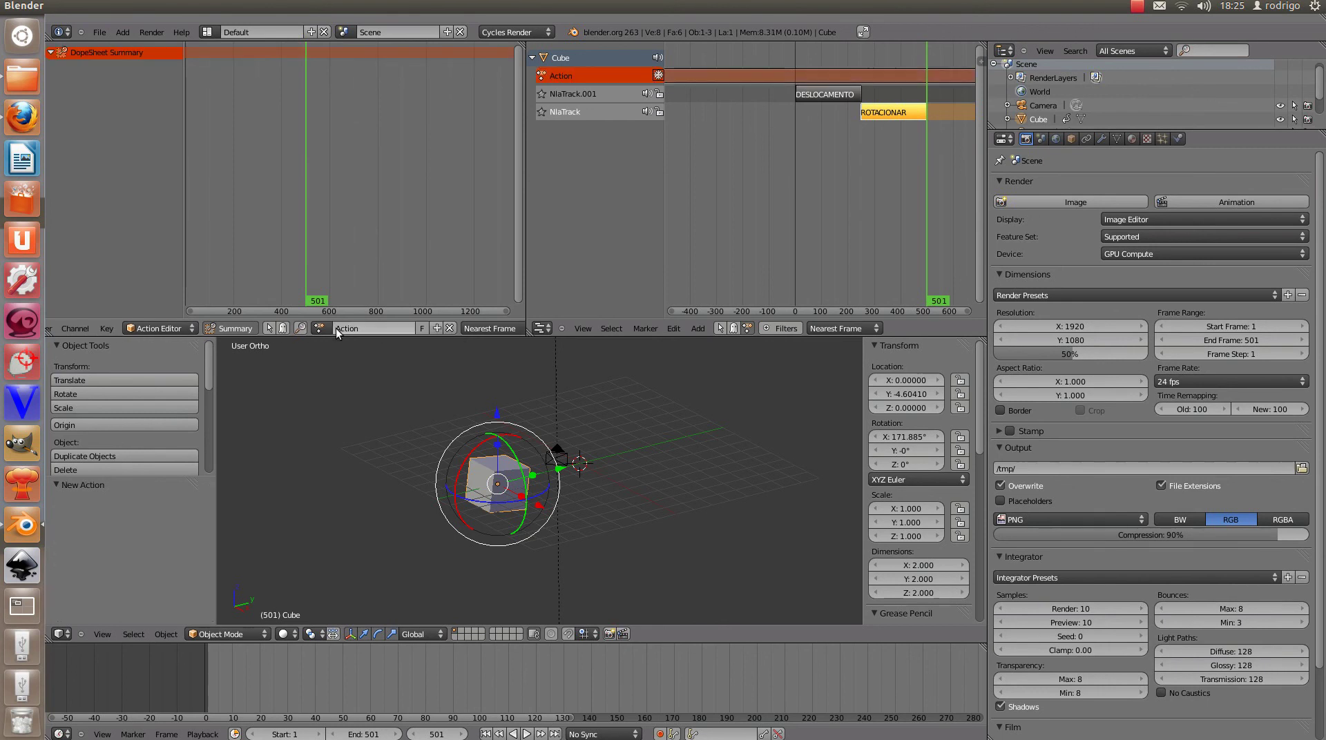
{"action": "left_click", "coordinate": [389, 327]}
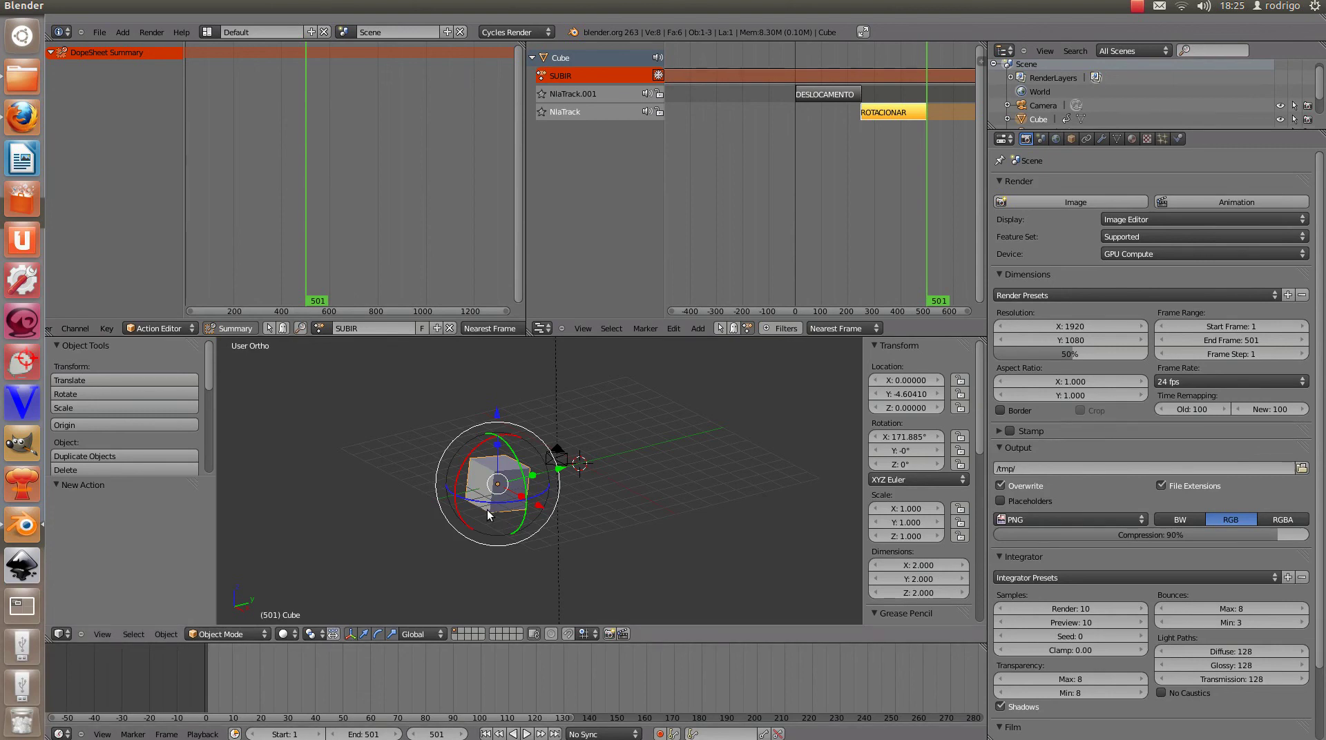
{"action": "key", "text": "i"}
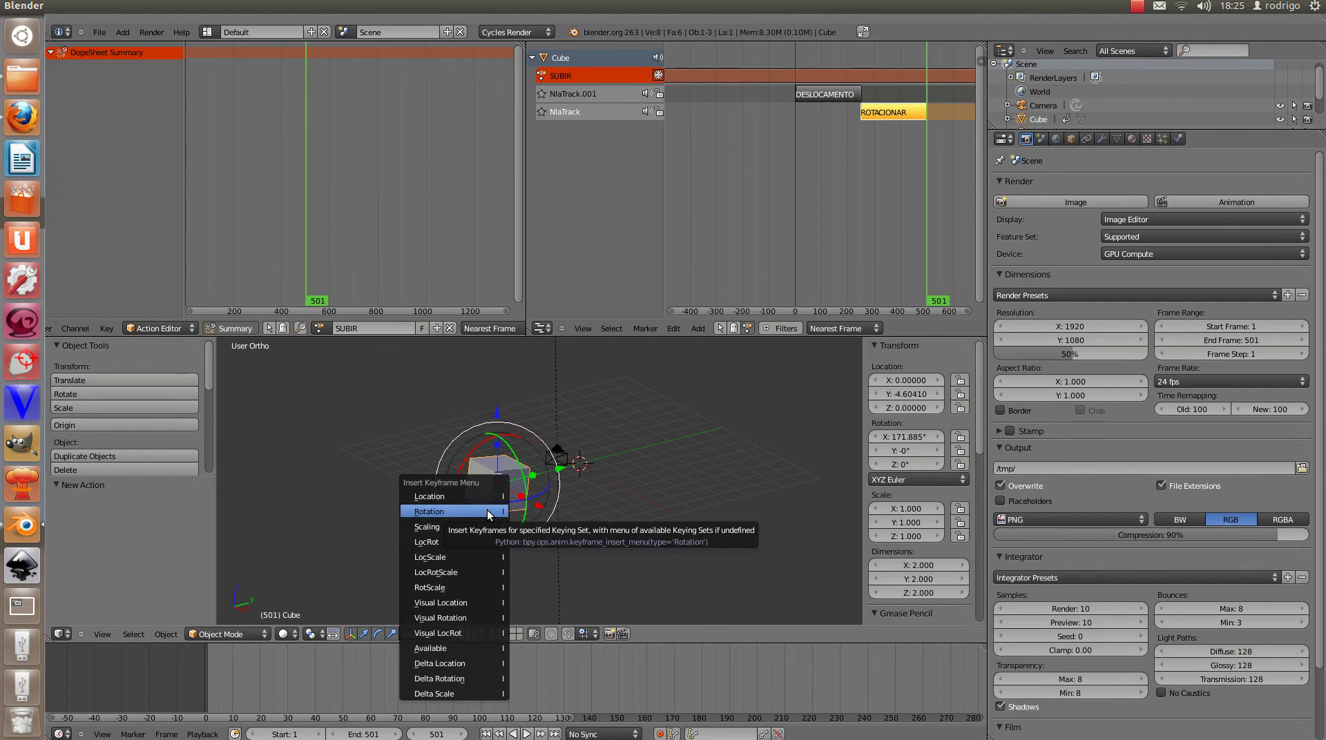
{"action": "key", "text": "Up"}
{"action": "key", "text": "Return"}
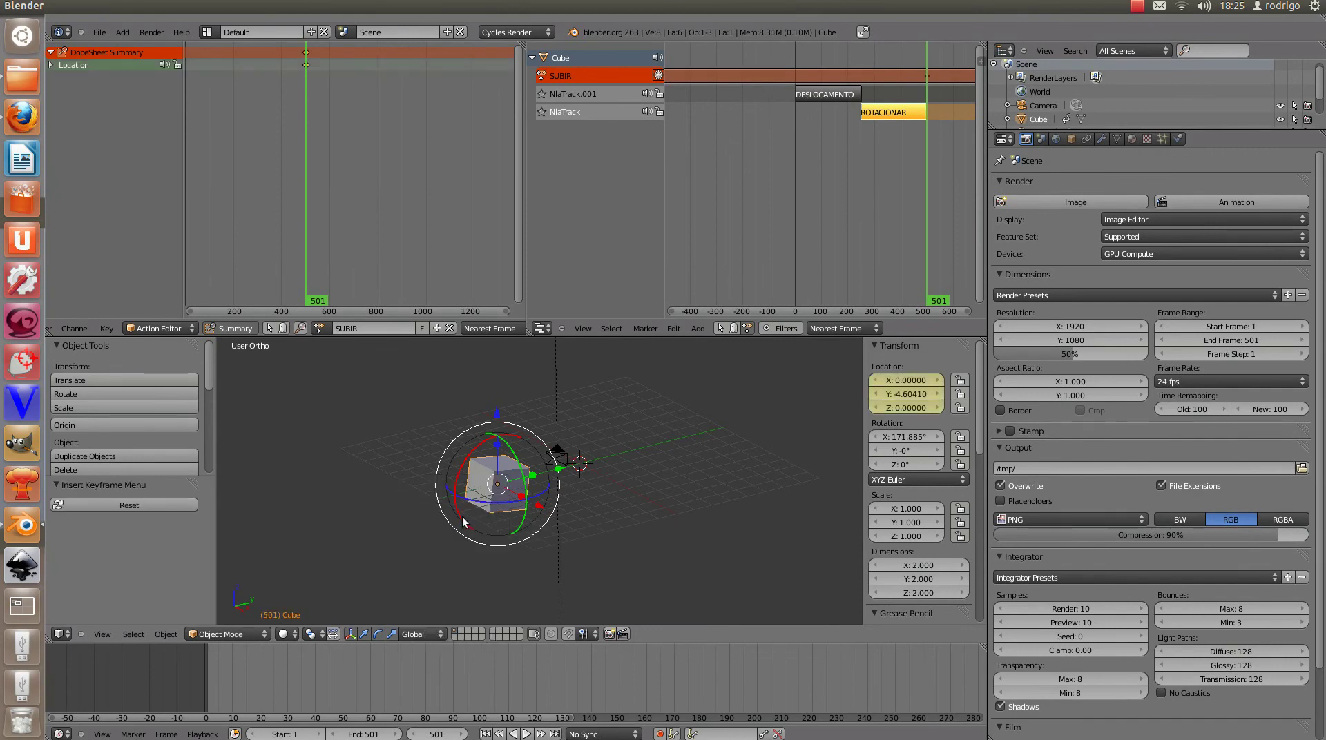
At frame 570, raise the cube about 15.4 units along the Z axis and insert a location keyframe.
{"action": "left_click", "coordinate": [436, 733]}
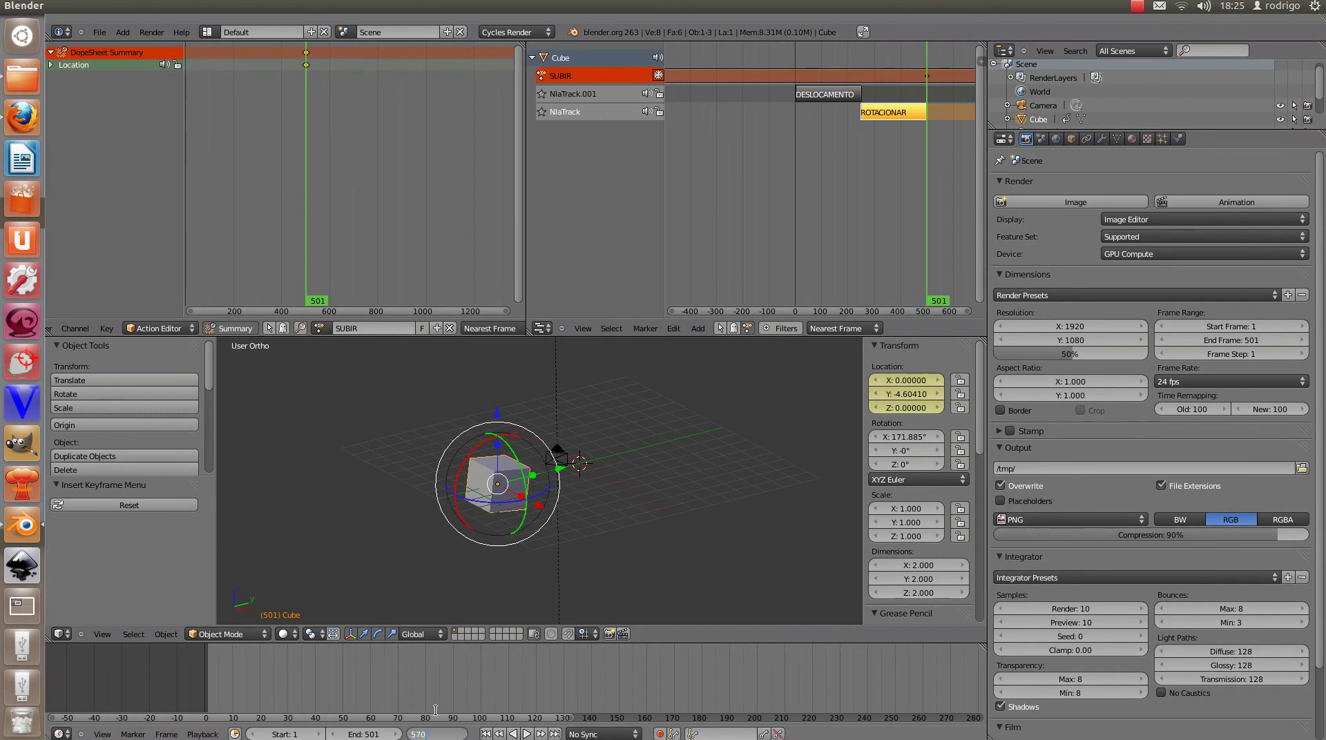
{"action": "key", "text": "Return"}
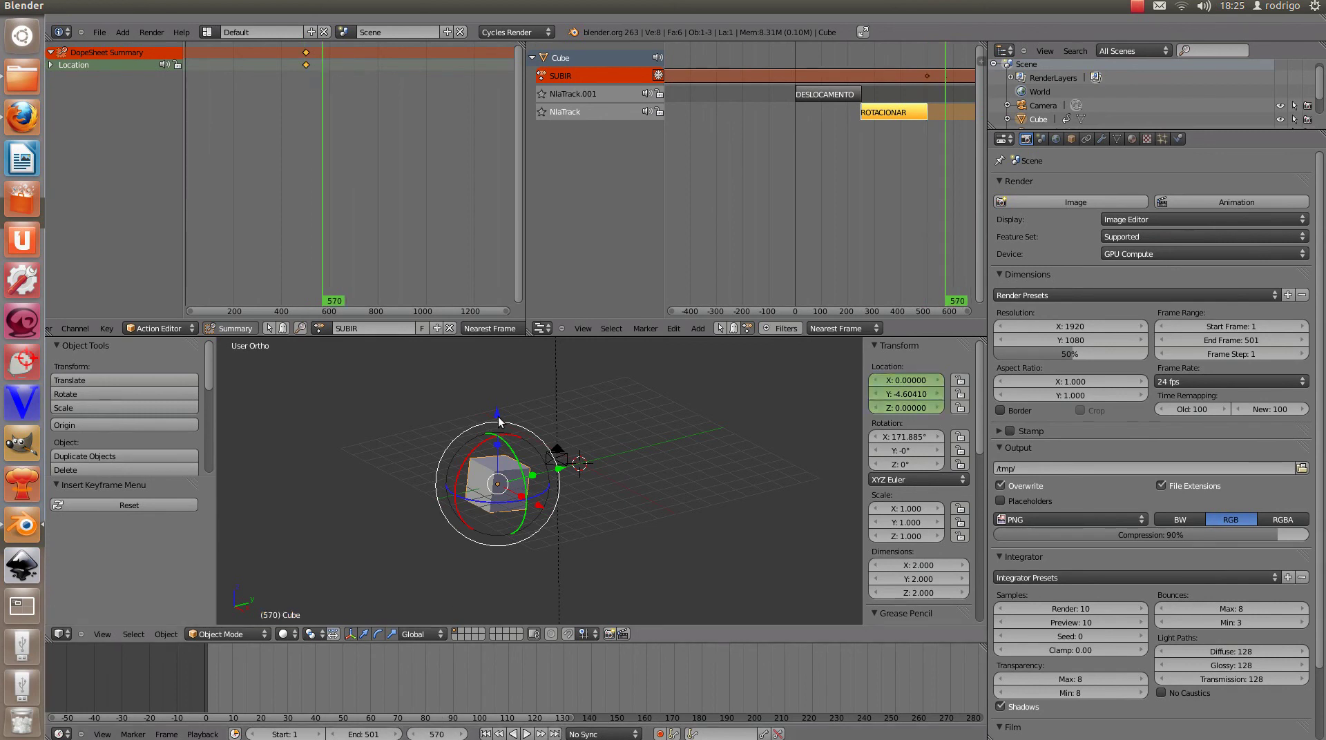
{"action": "middle_click_drag", "start_coordinate": [499, 417], "coordinate": [532, 522]}
{"action": "key", "text": "g"}
{"action": "key", "text": "z"}
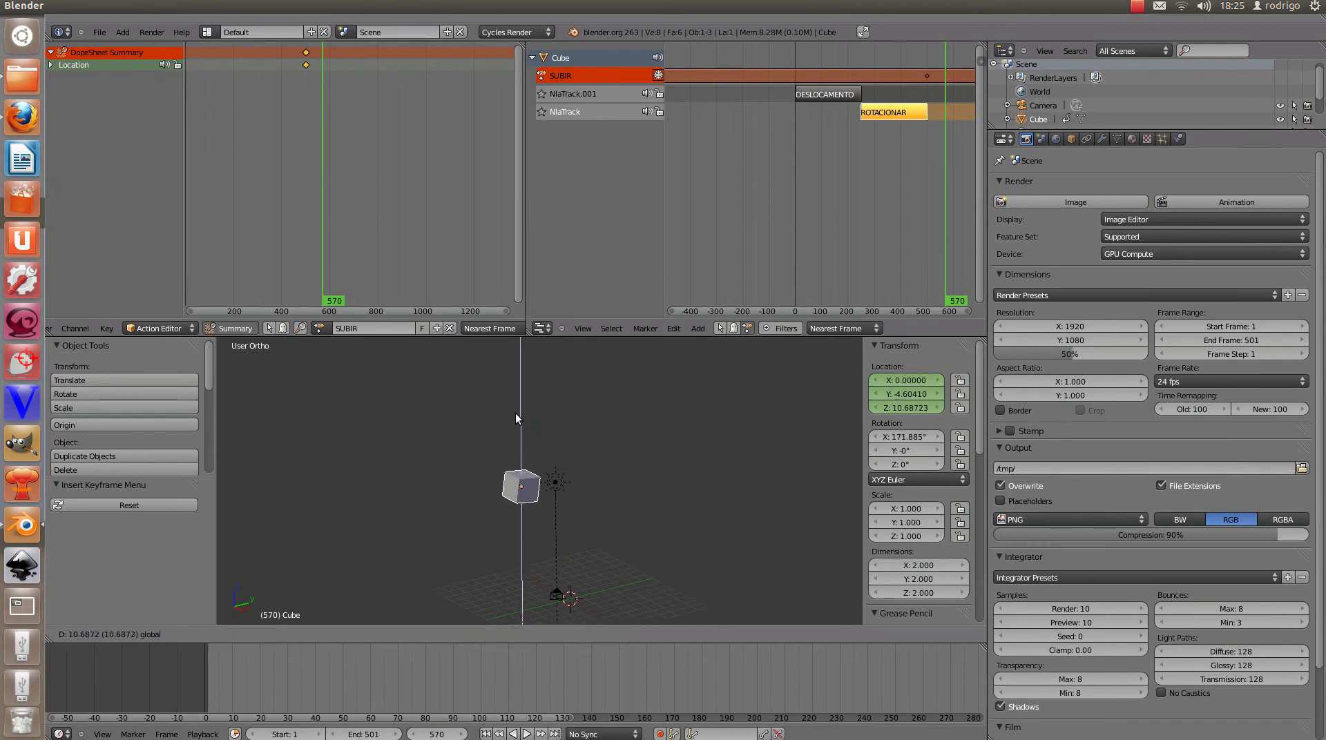
{"action": "left_click", "coordinate": [519, 358]}
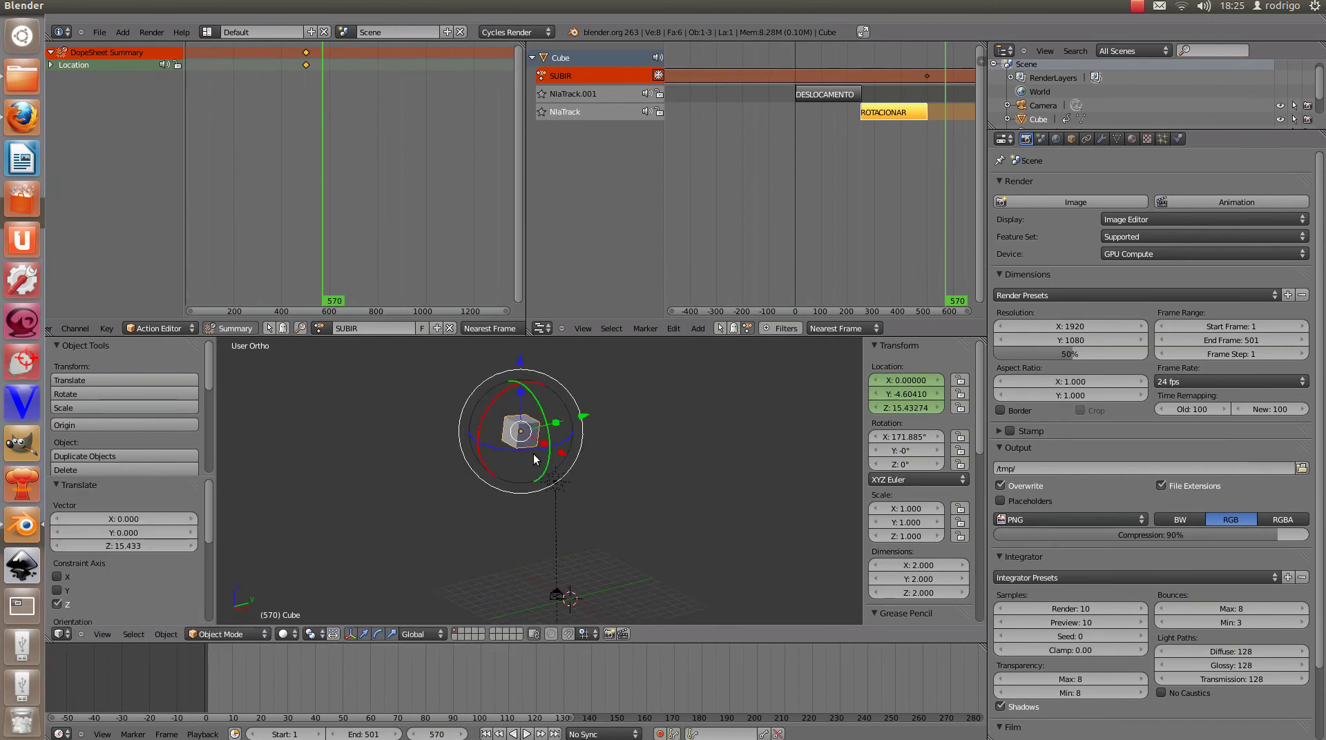
{"action": "key", "text": "i"}
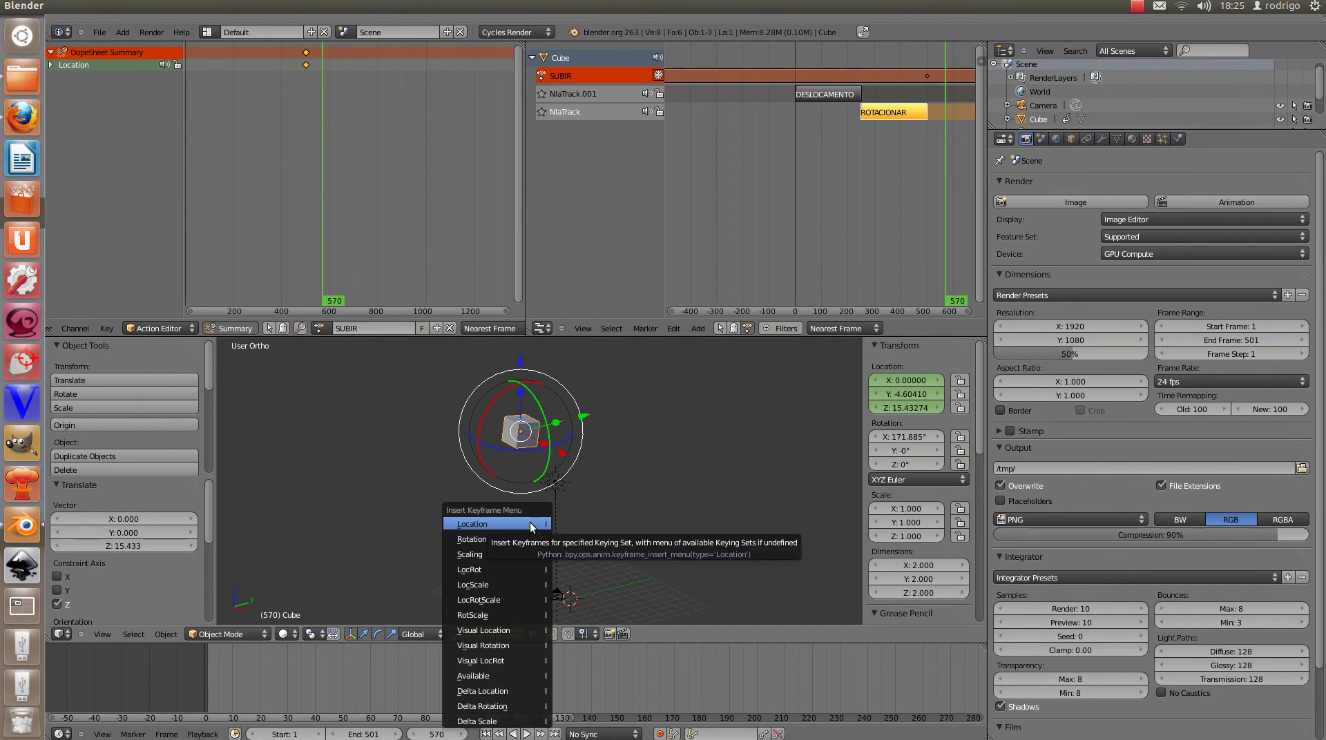
{"action": "left_click", "coordinate": [531, 525]}
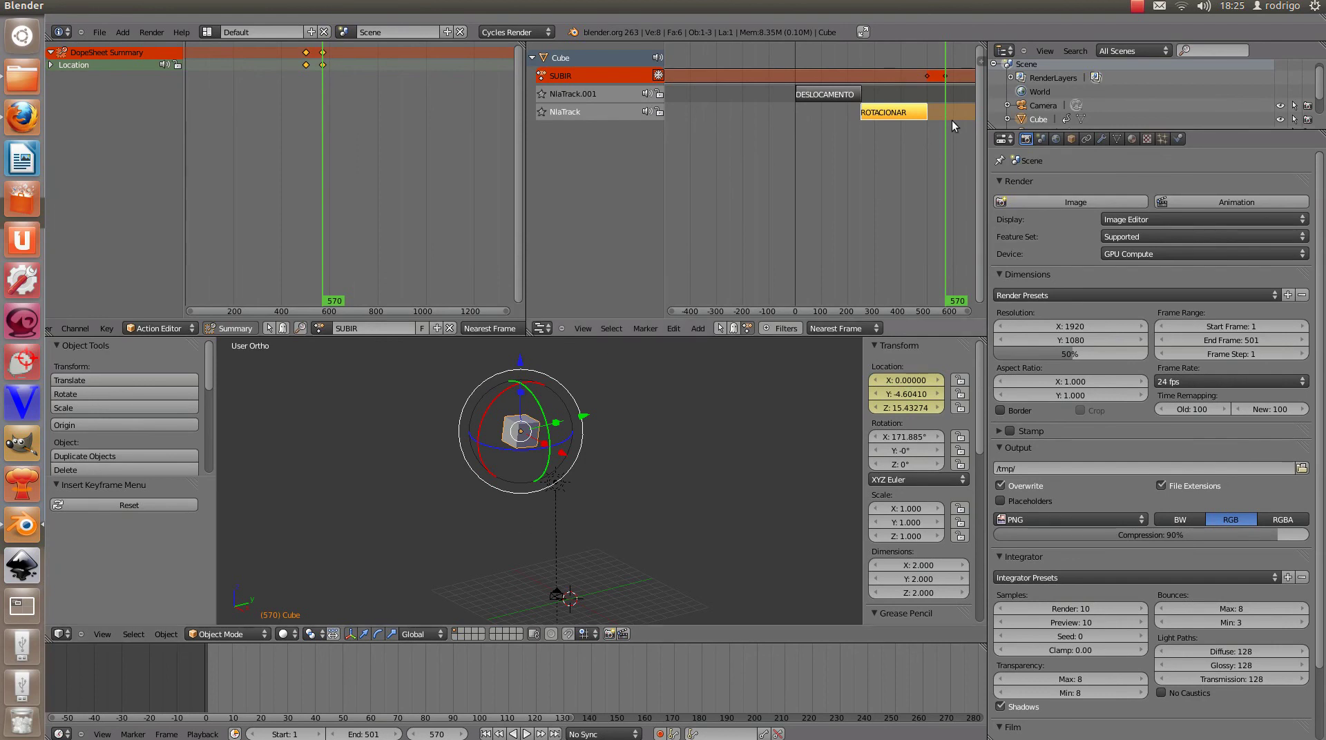
Push the SUBIR action down into an NLA strip and set the scene's end frame to 570.
{"action": "left_click_drag", "start_coordinate": [947, 117], "coordinate": [945, 145]}
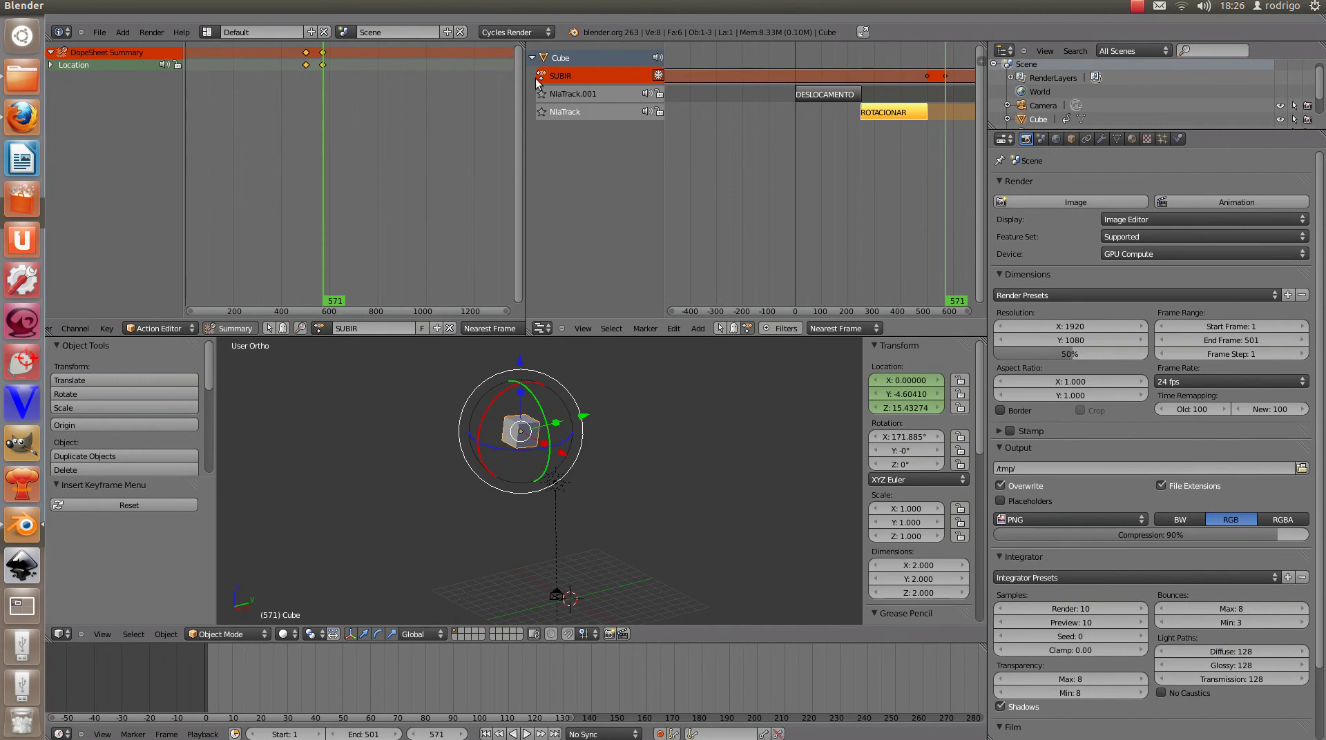
{"action": "left_click", "coordinate": [658, 75]}
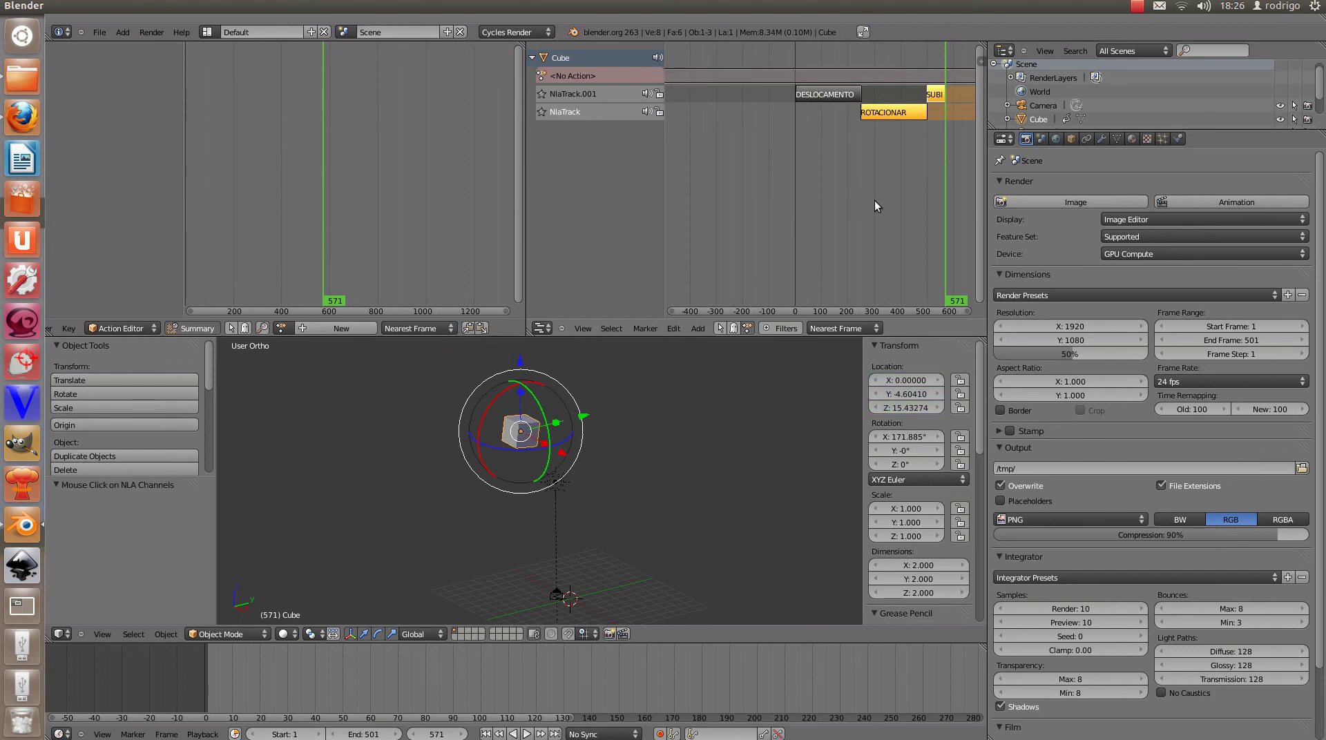
{"action": "left_click", "coordinate": [366, 734]}
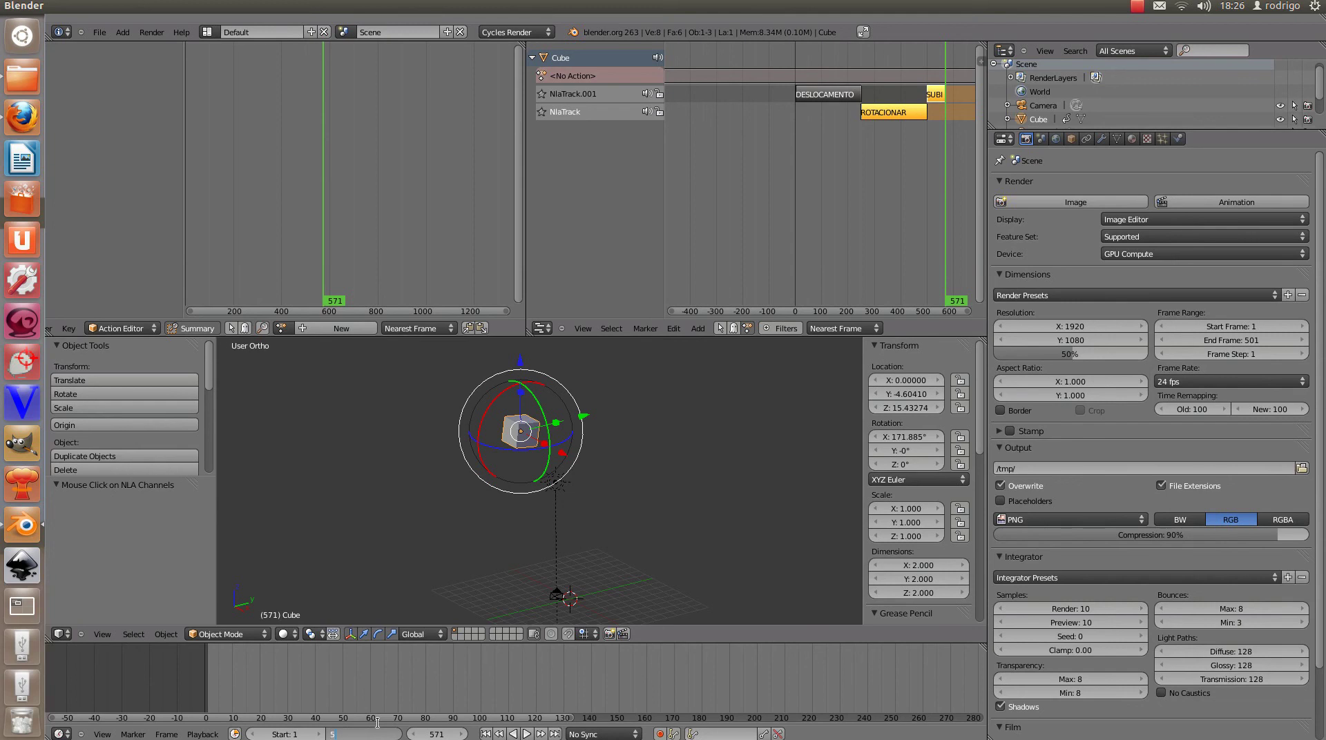
{"action": "type", "text": "570"}
{"action": "key", "text": "Return"}
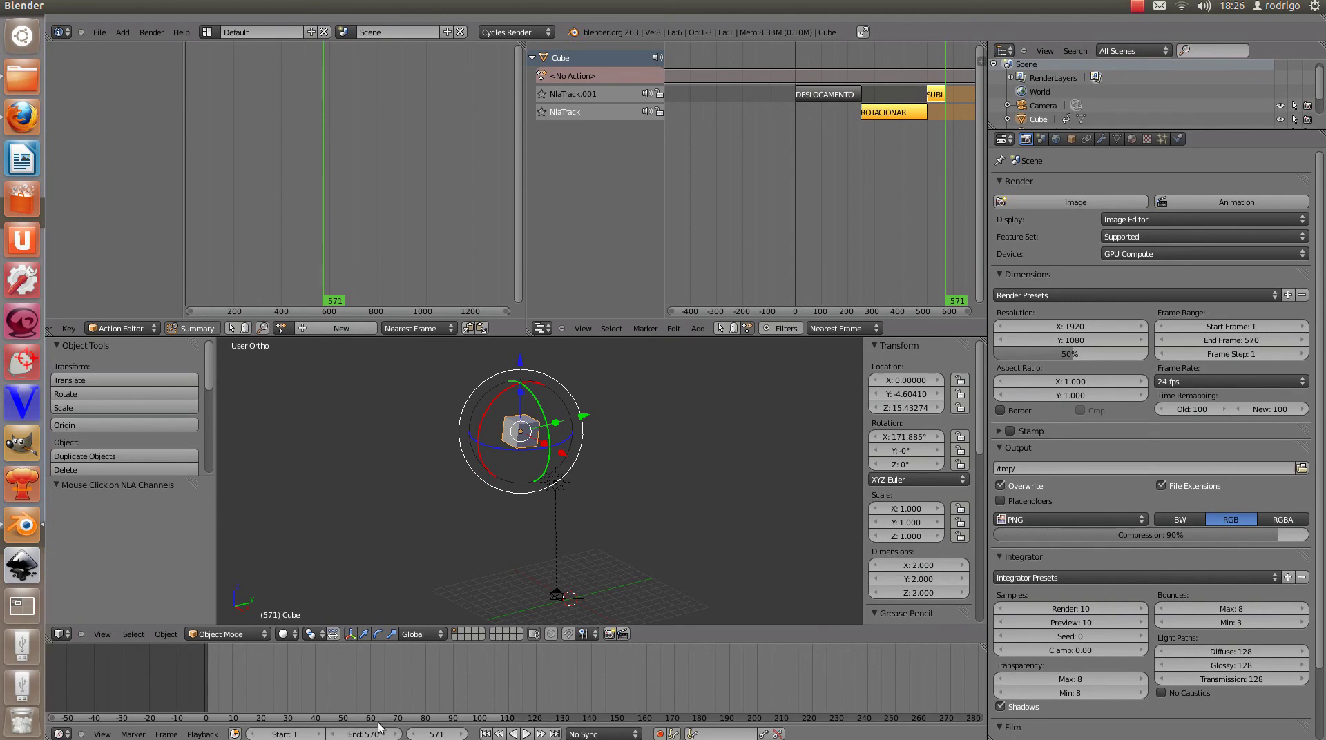
Play the animation to check the DESLOCAMENTO, ROTACIONAR and SUBIR strips in sequence.
{"action": "key", "text": "alt+a"}
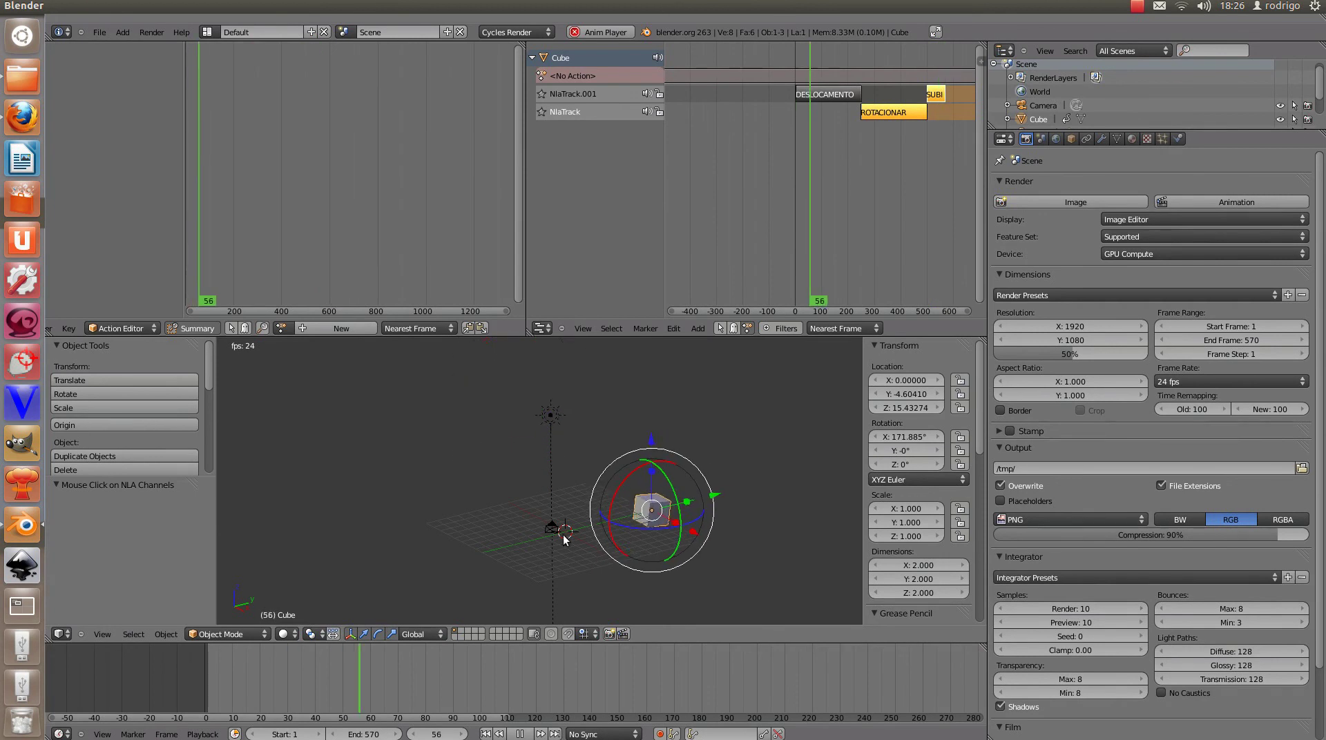
{"action": "key", "text": "Escape"}
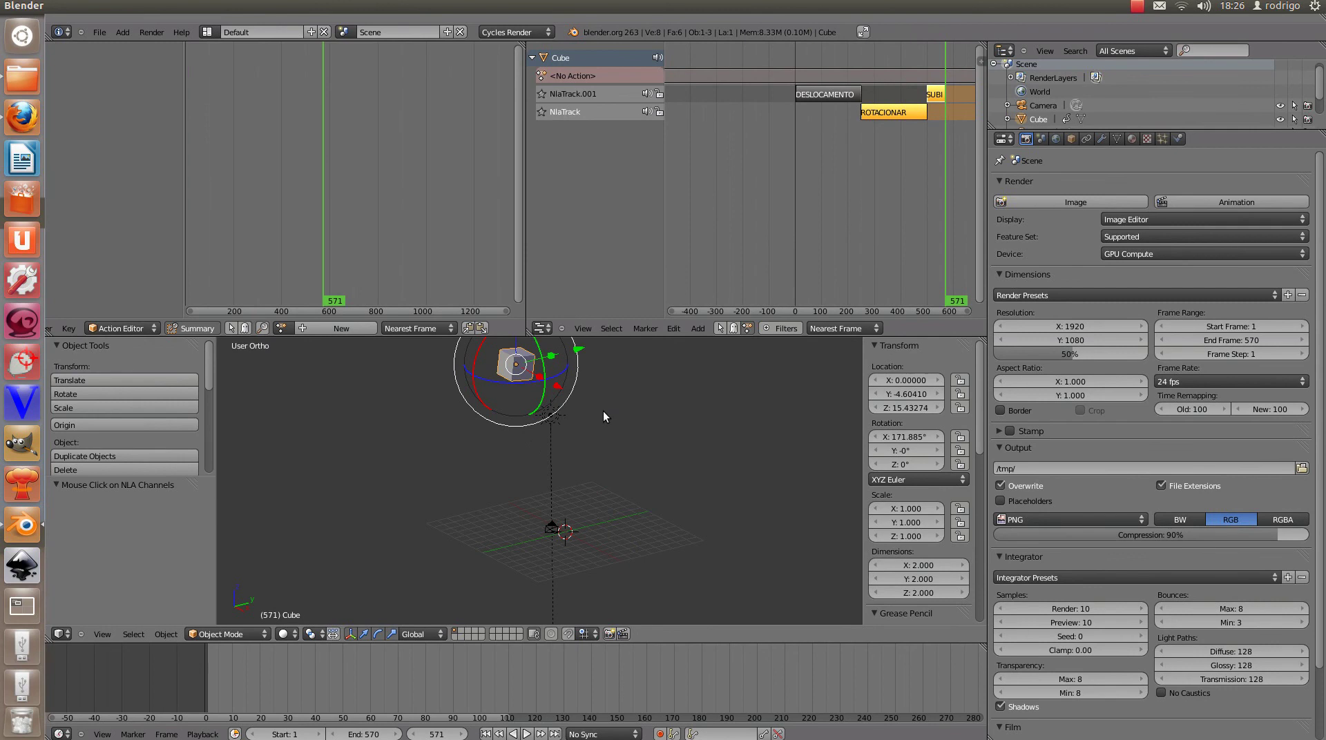
{"action": "middle_click_drag", "start_coordinate": [535, 391], "coordinate": [566, 453], "text": "shift"}
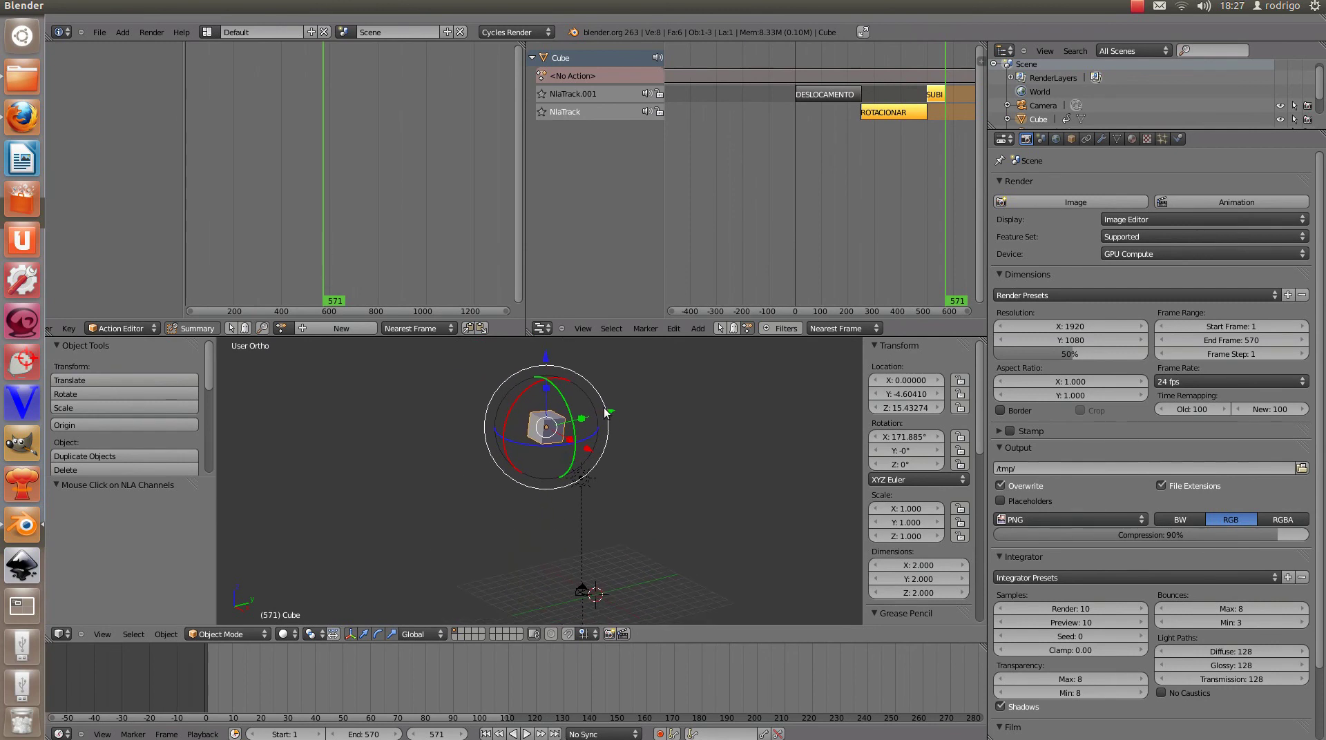
Move the SUBIR strip earlier to start at frame 311, overlapping the ROTACIONAR strip.
{"action": "left_click", "coordinate": [936, 97]}
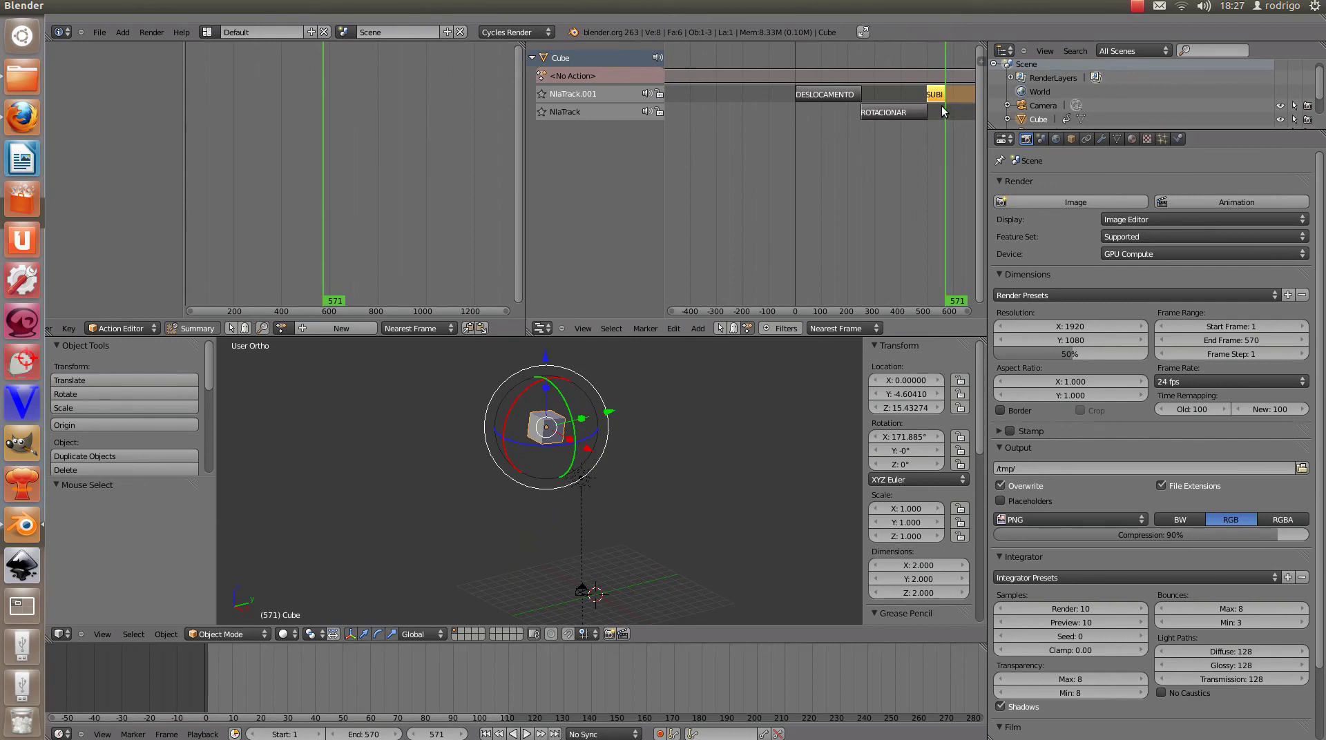
{"action": "key", "text": "g"}
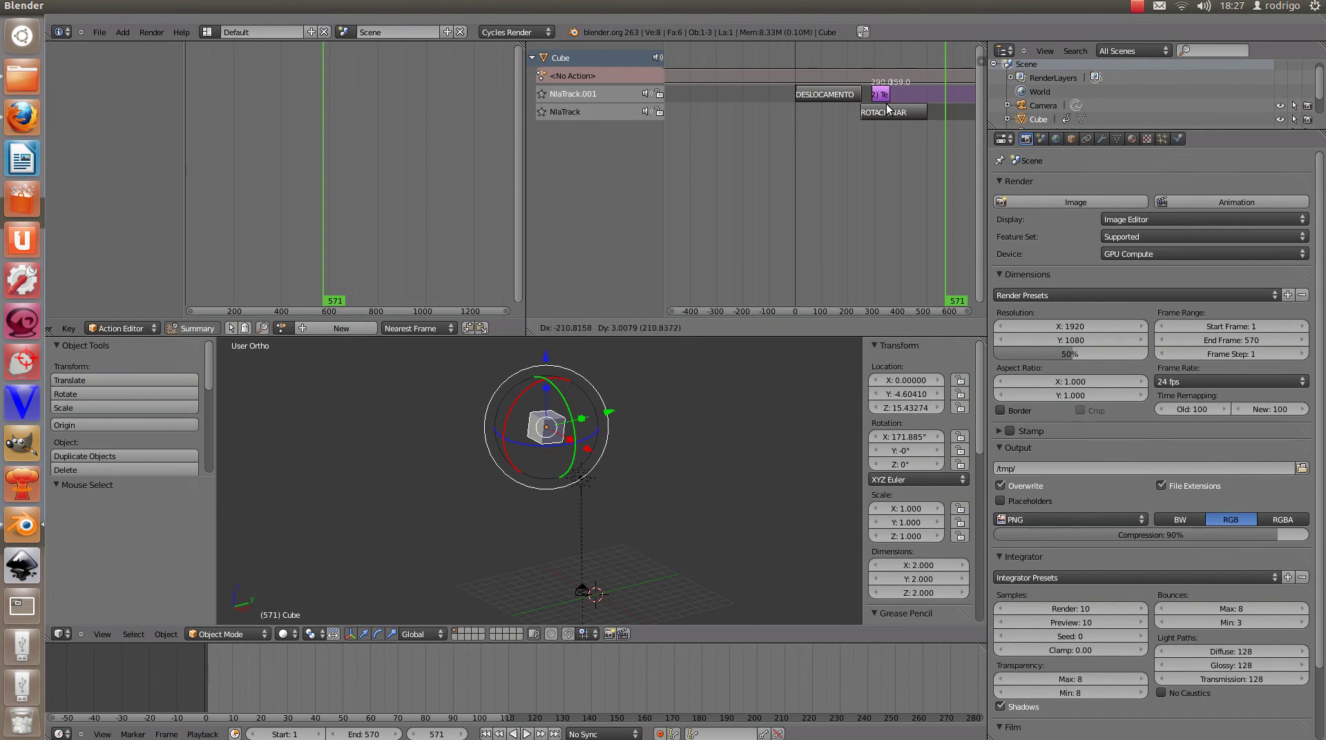
{"action": "left_click", "coordinate": [895, 109]}
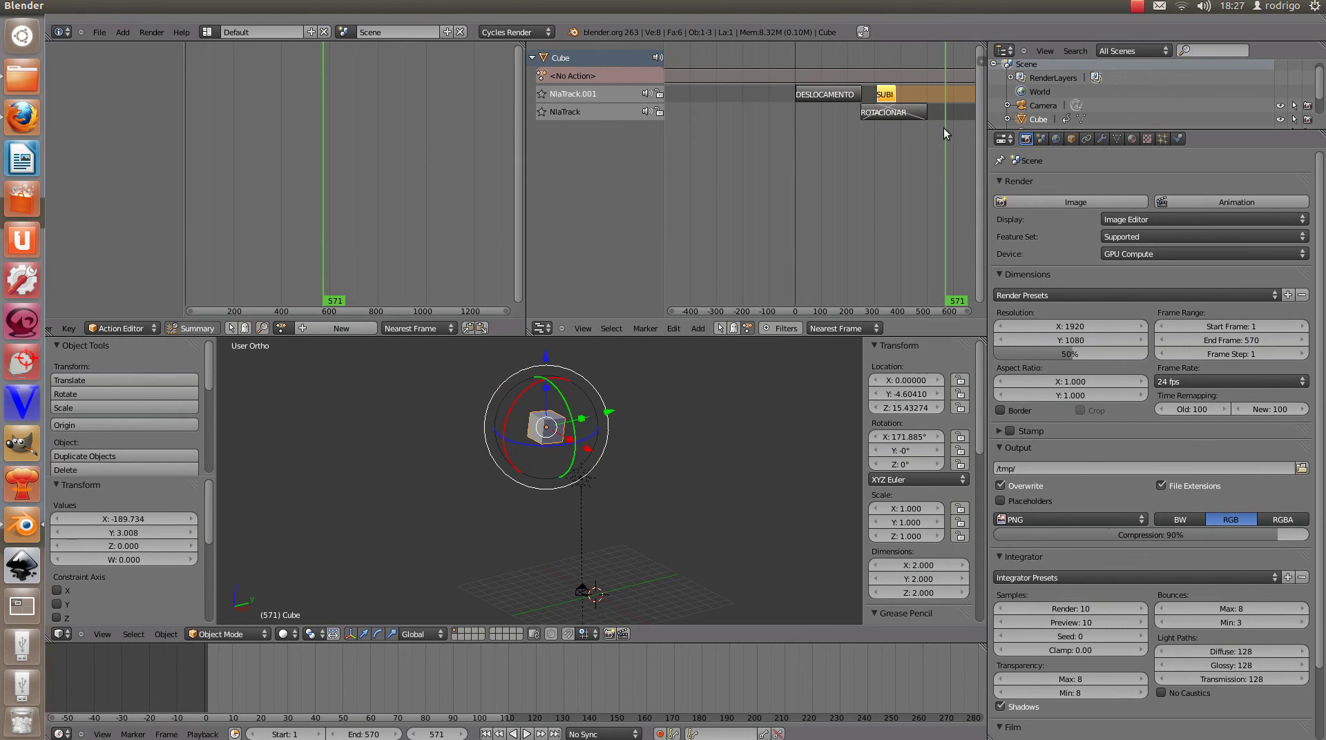
Set the current frame to 228 and play the animation to check the overlapping strips.
{"action": "left_click_drag", "start_coordinate": [944, 127], "coordinate": [855, 133]}
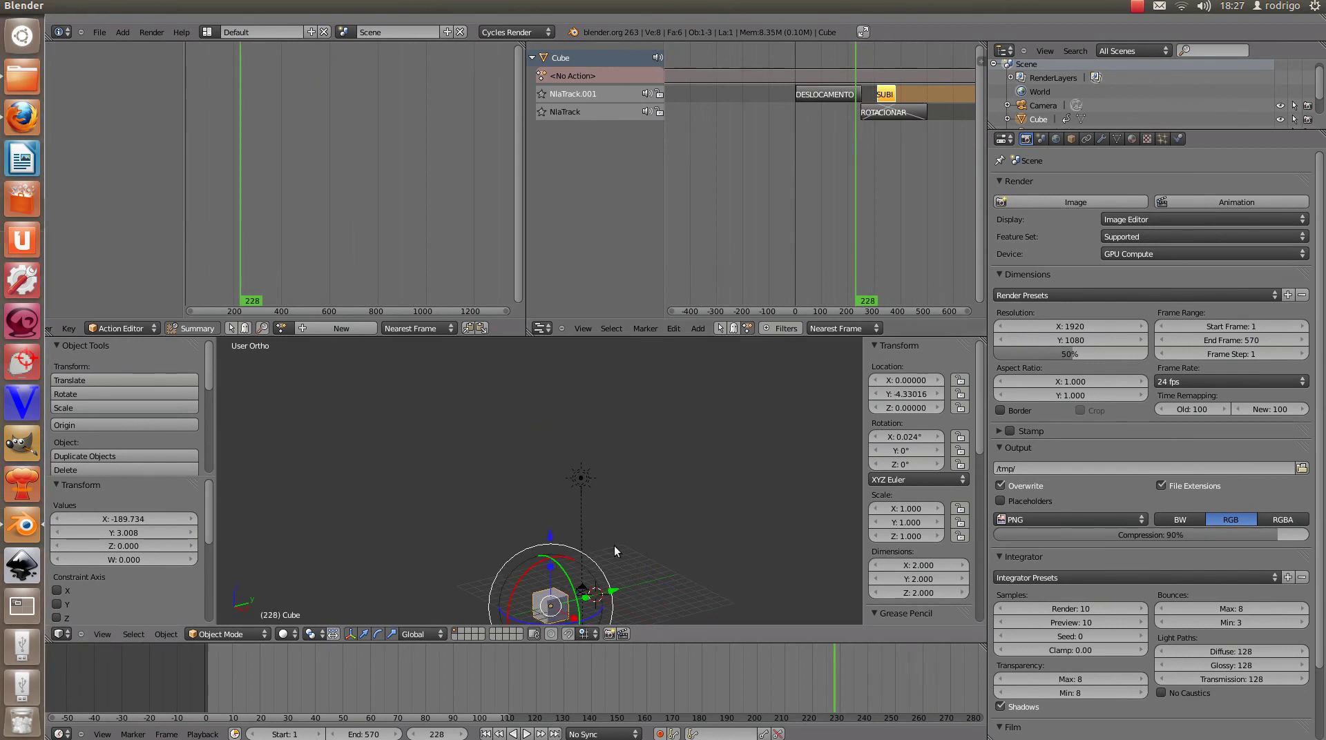
{"action": "key", "text": "alt+a"}
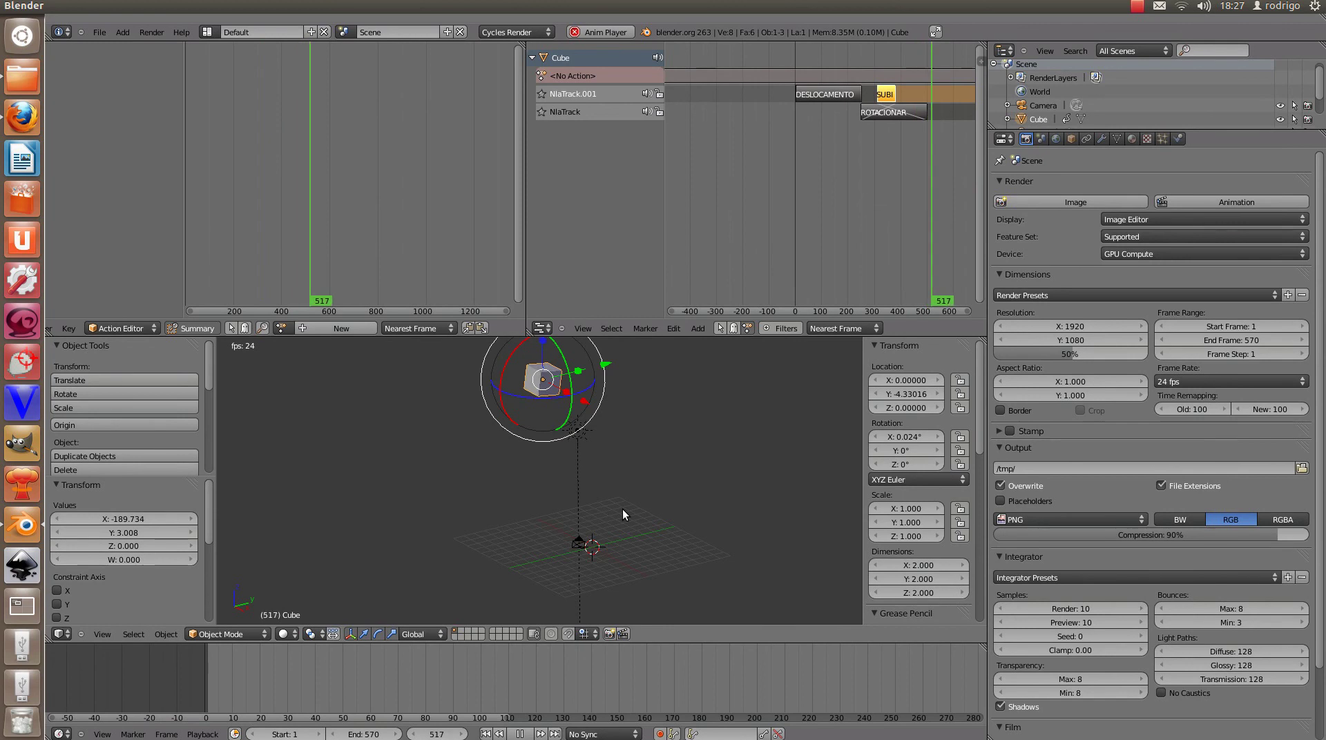
{"action": "key", "text": "Escape"}
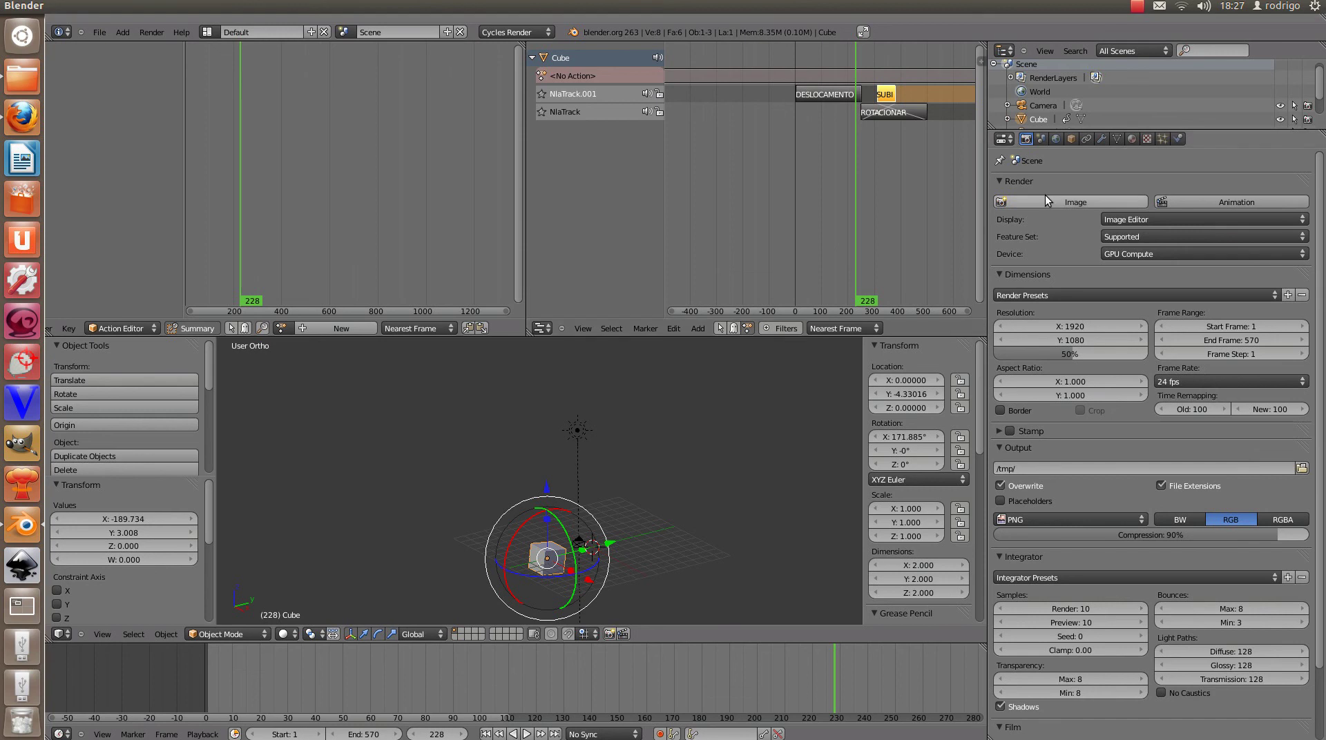
Maximize the NLA Editor and show the properties of the active SUBIR strip.
{"action": "key", "text": "ctrl+Up"}
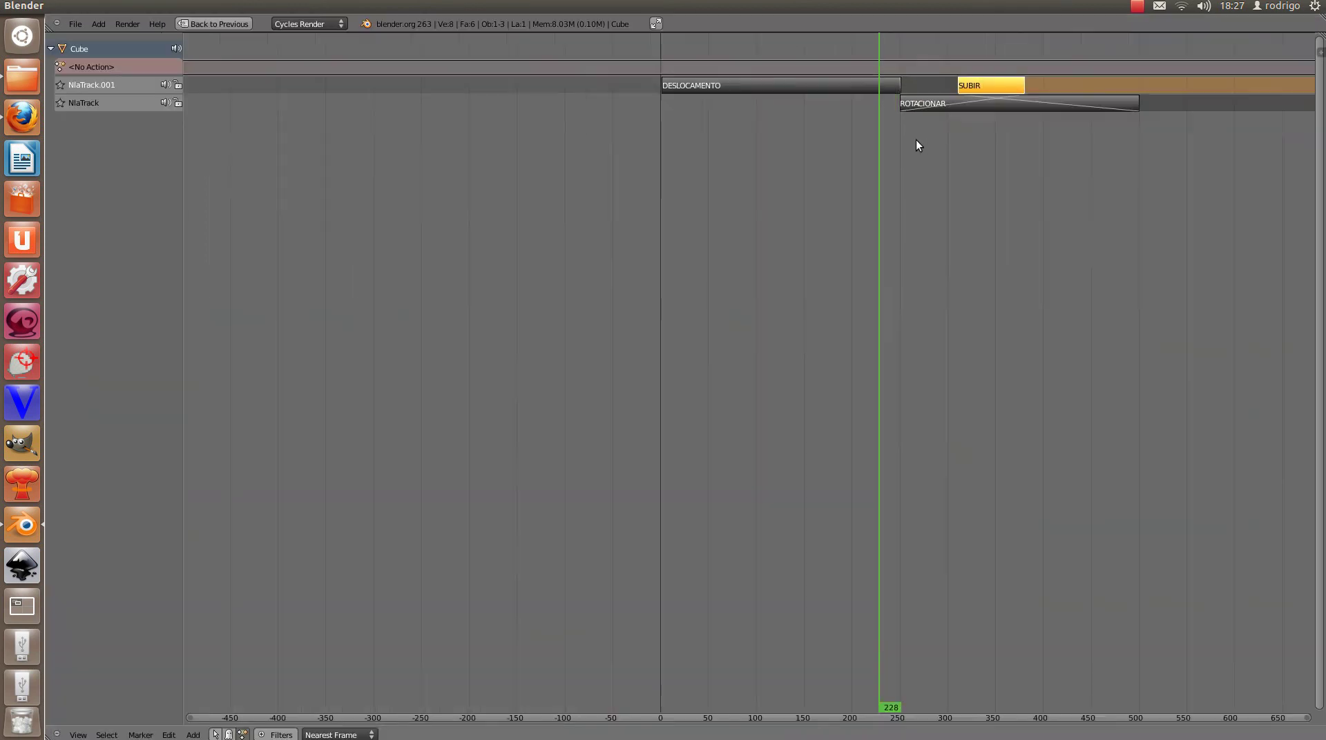
{"action": "middle_click_drag", "start_coordinate": [1024, 182], "coordinate": [627, 340]}
{"action": "key", "text": "n"}
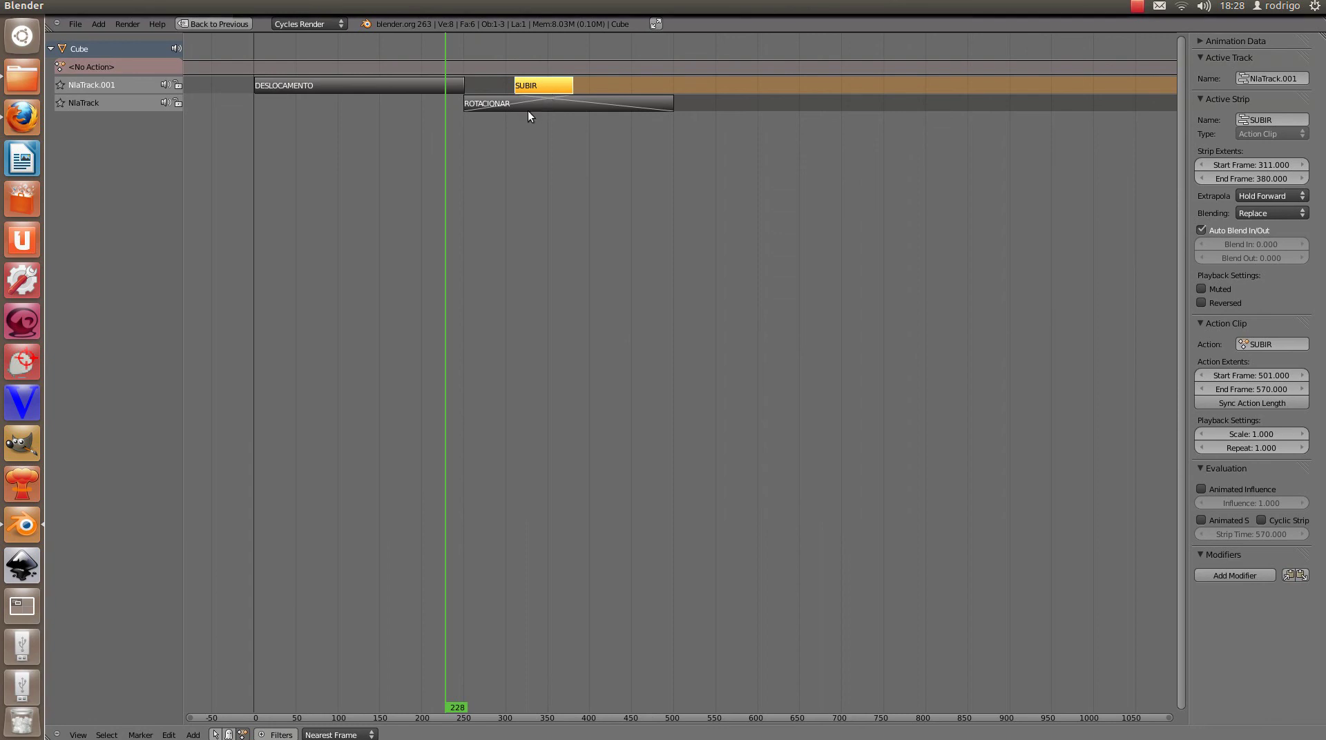
Stretch the ROTACIONAR strip to about 2.05 times its length and set the current frame to 785 at its end.
{"action": "right_click", "coordinate": [545, 106]}
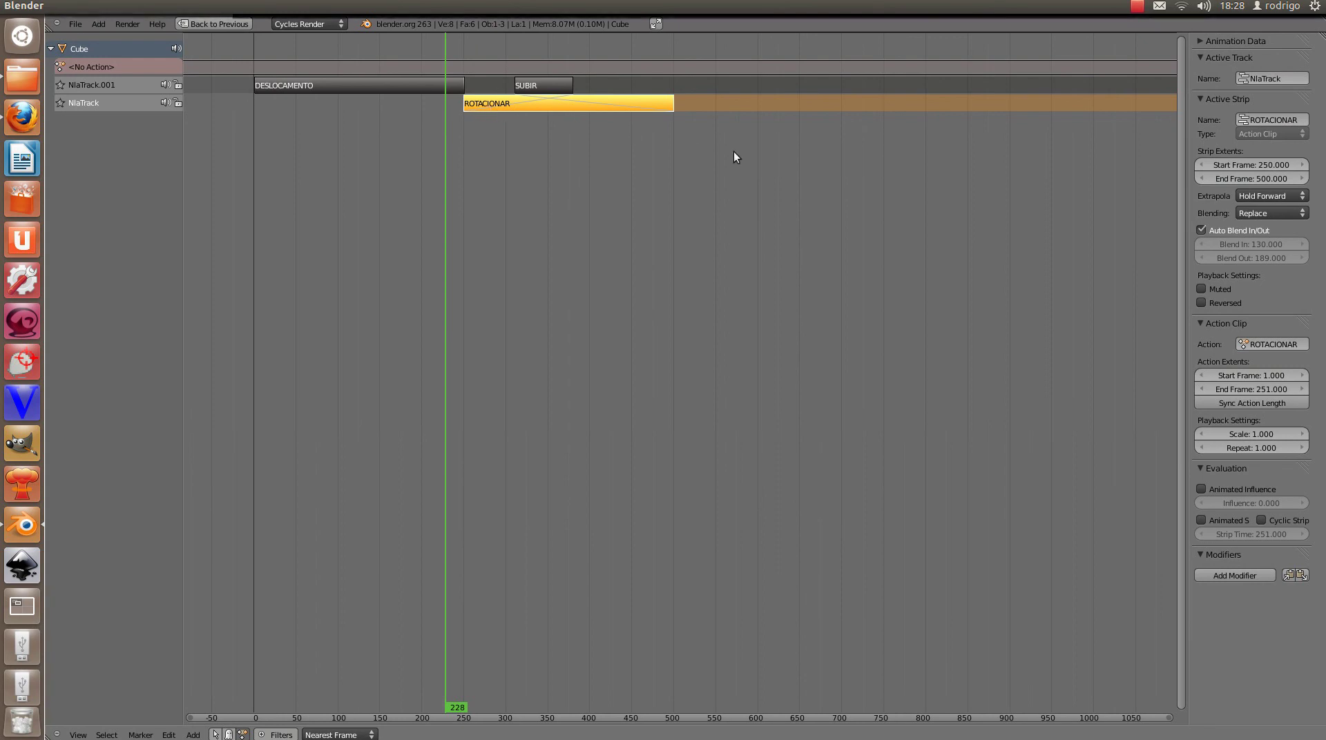
{"action": "key", "text": "s"}
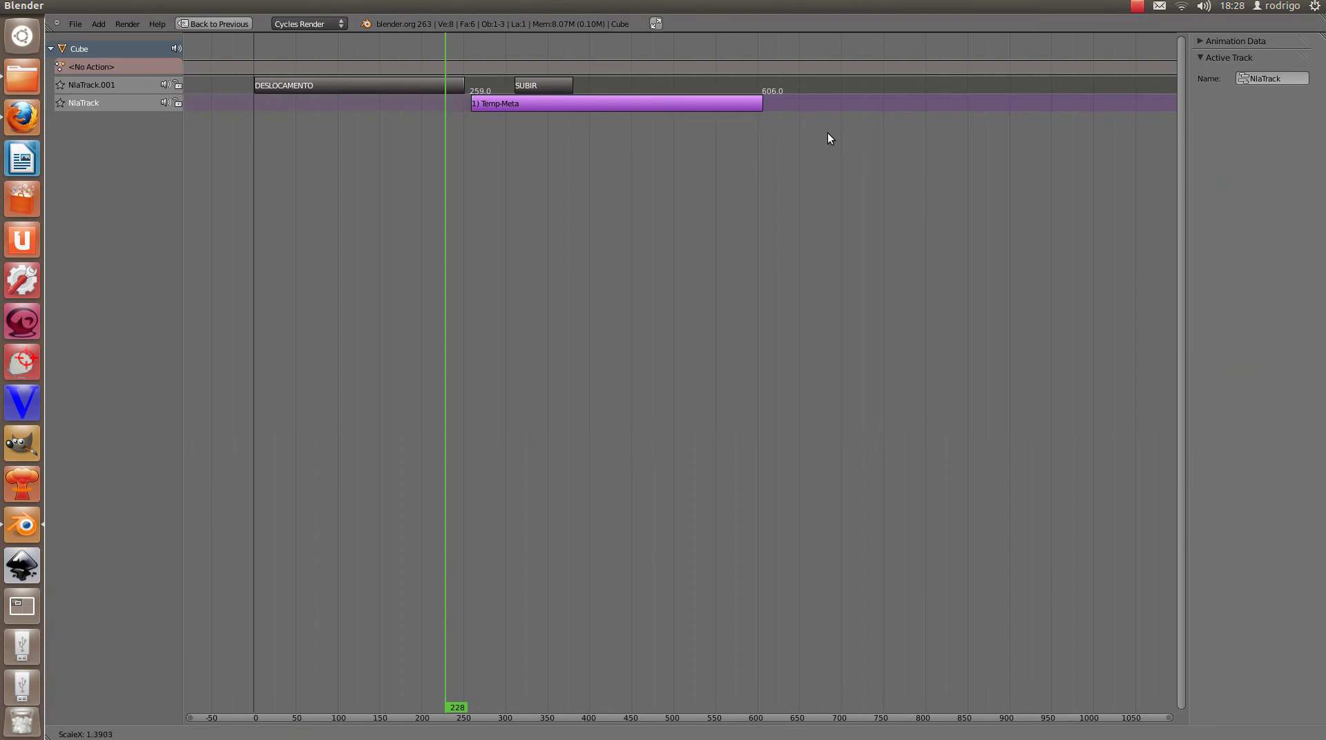
{"action": "left_click", "coordinate": [1005, 124]}
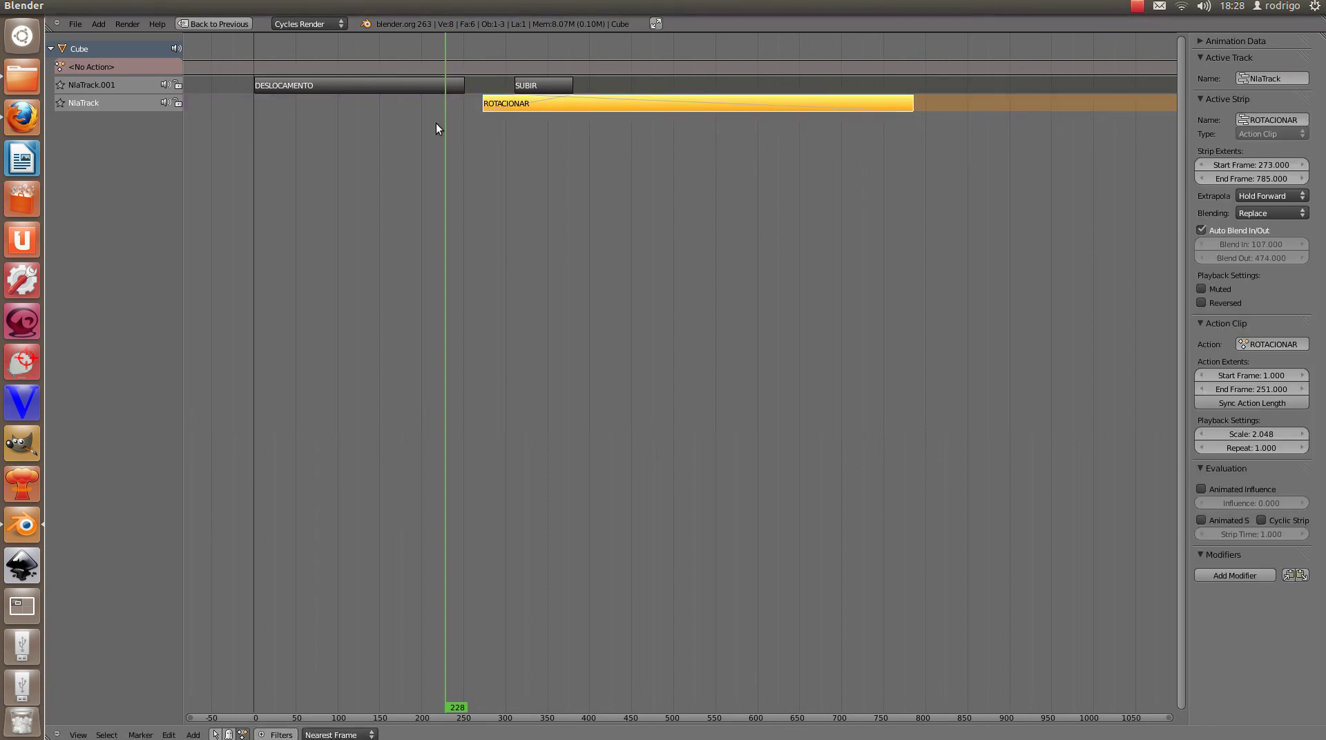
{"action": "left_click", "coordinate": [913, 103]}
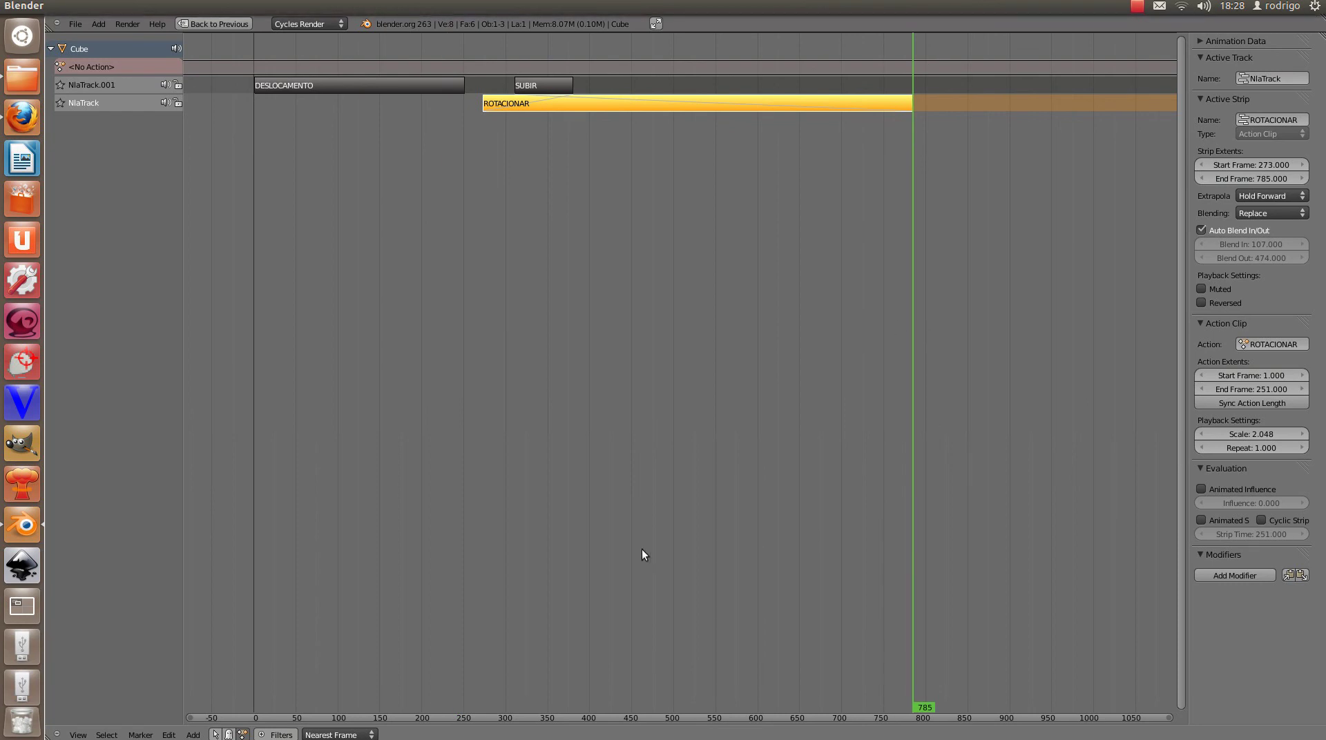
Restore the multi-editor layout and play the animation to check the stretched ROTACIONAR strip.
{"action": "key", "text": "ctrl+Up"}
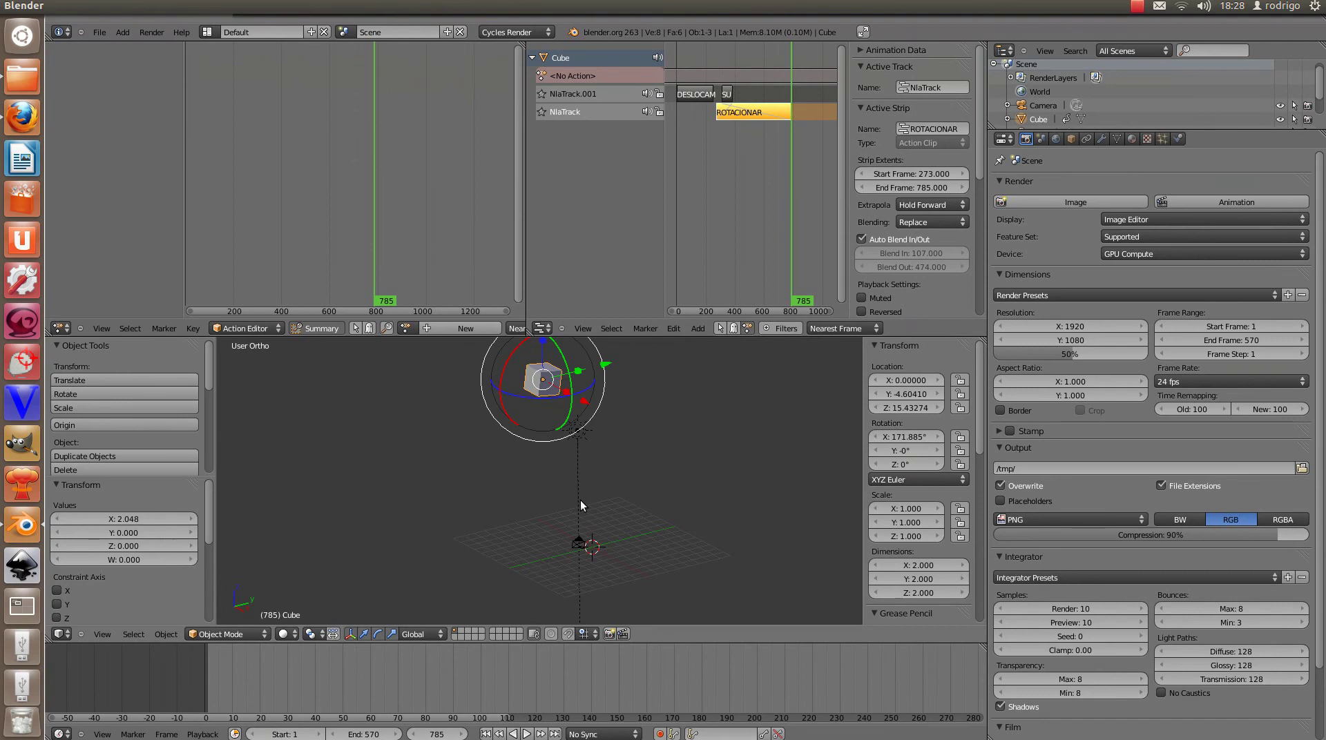
{"action": "key", "text": "alt+a"}
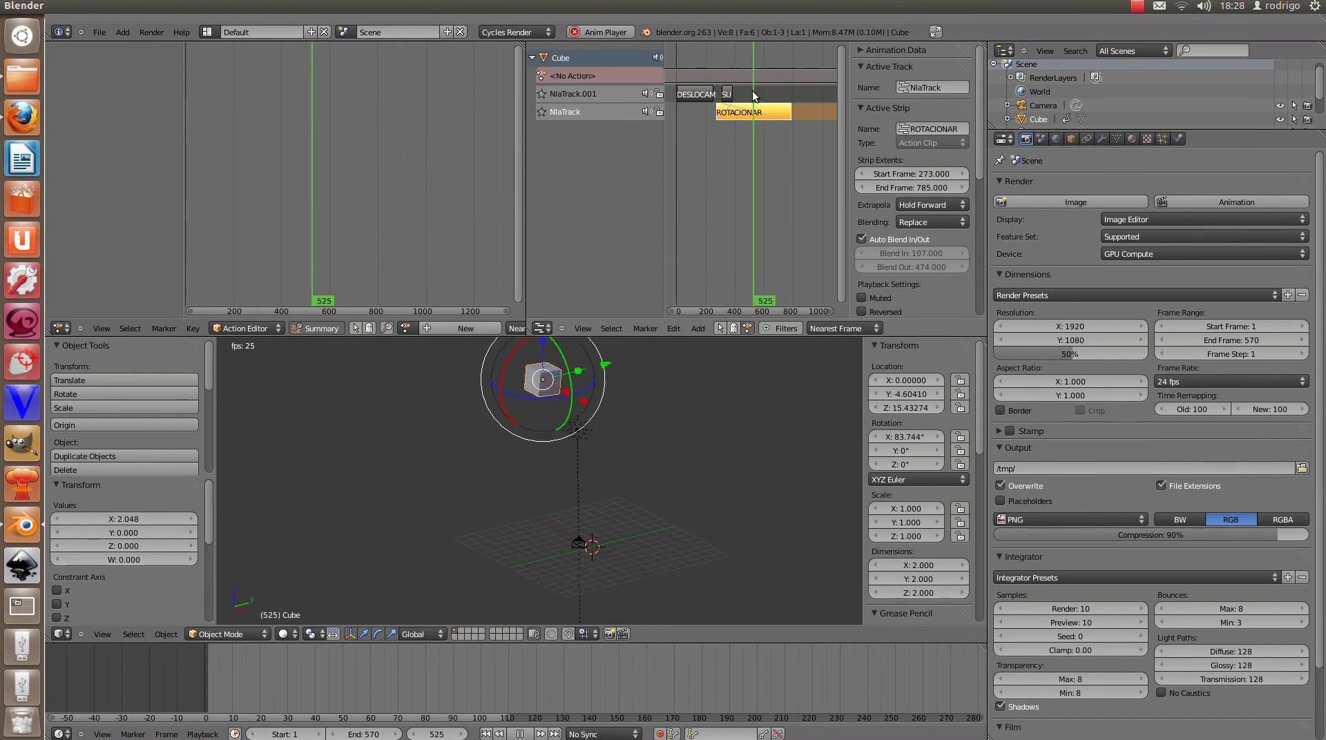
{"action": "key", "text": "Escape"}
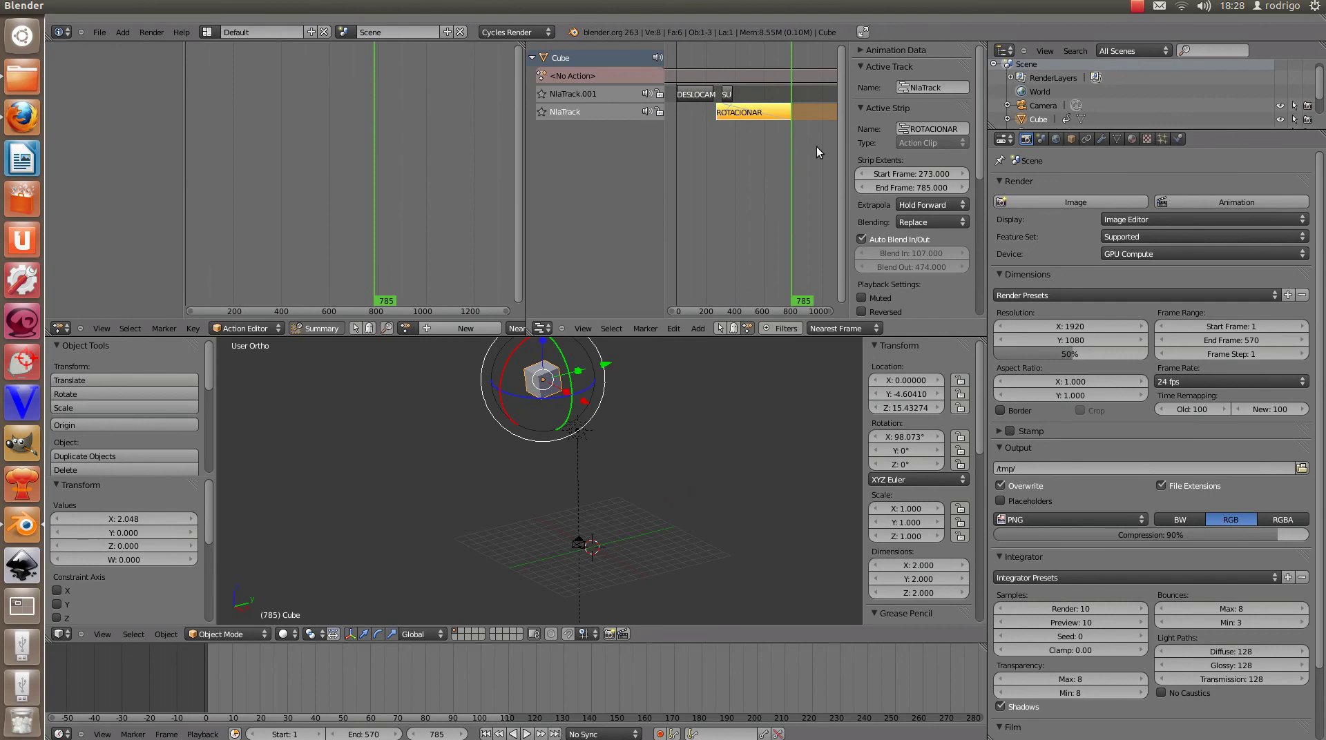
Shrink the ROTACIONAR strip to about 0.32 of its length, move it to frames 33 to 196 below DESLOCAMENTO, and play the animation.
{"action": "key", "text": "s"}
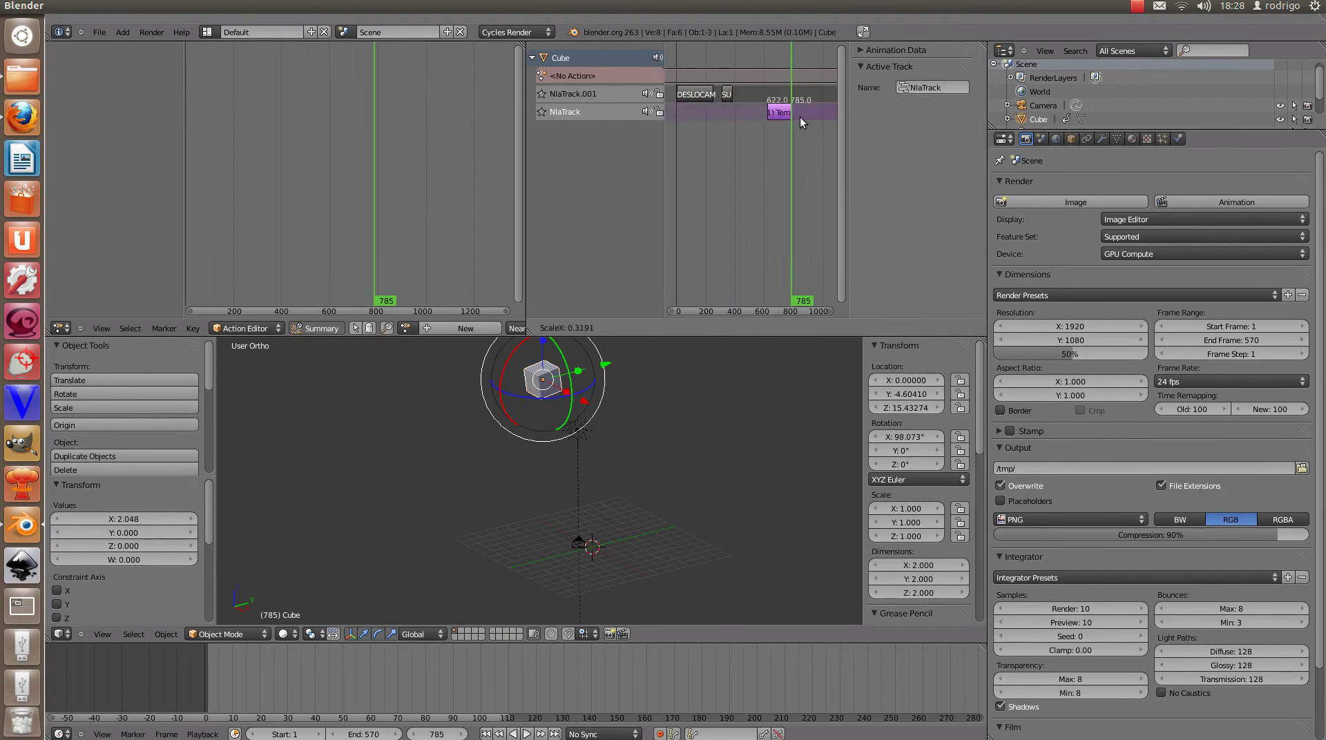
{"action": "left_click", "coordinate": [800, 118]}
{"action": "key", "text": "g"}
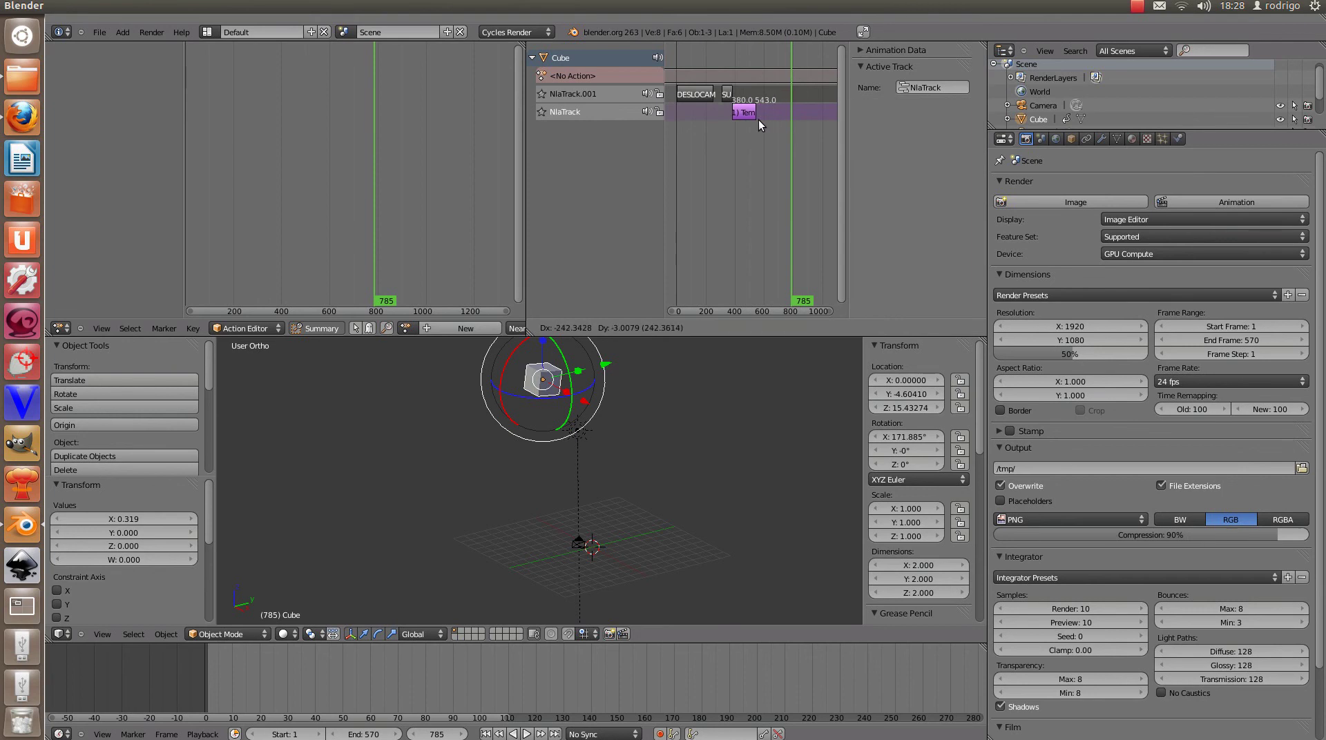
{"action": "left_click", "coordinate": [687, 148]}
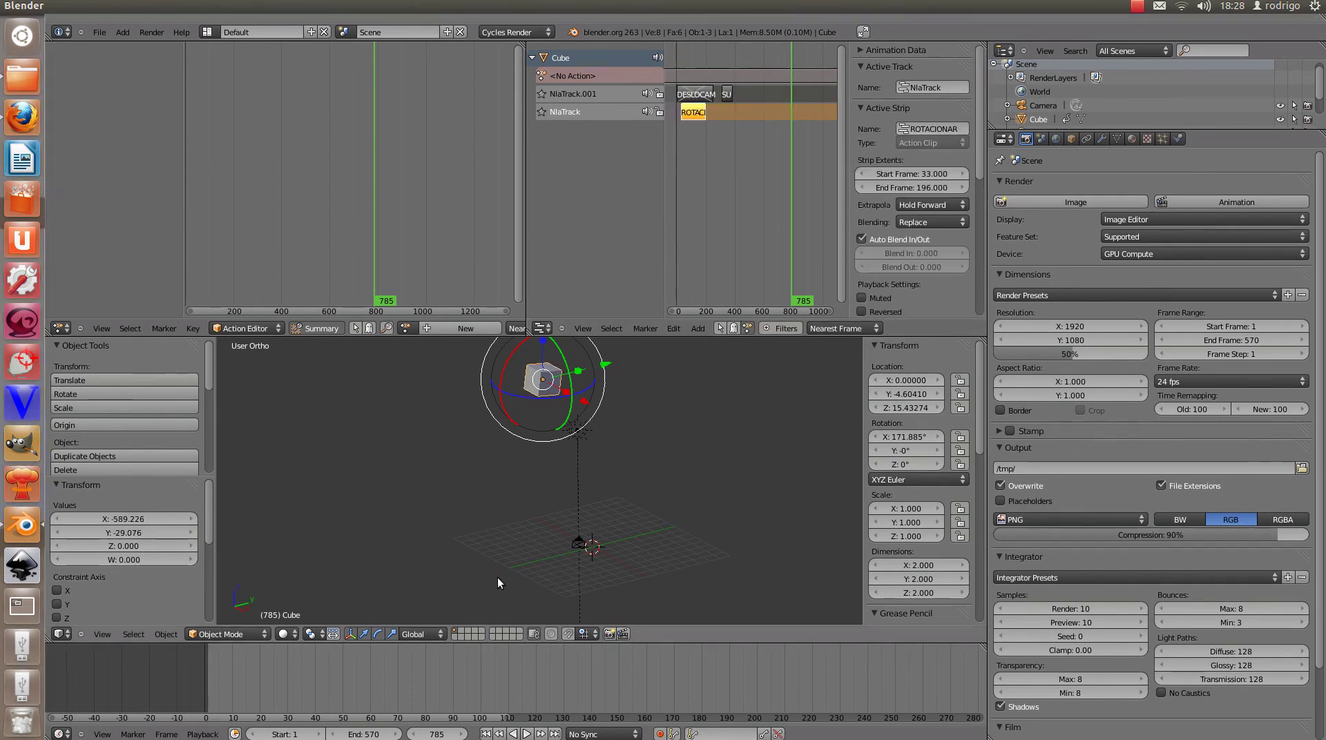
{"action": "key", "text": "alt+a"}
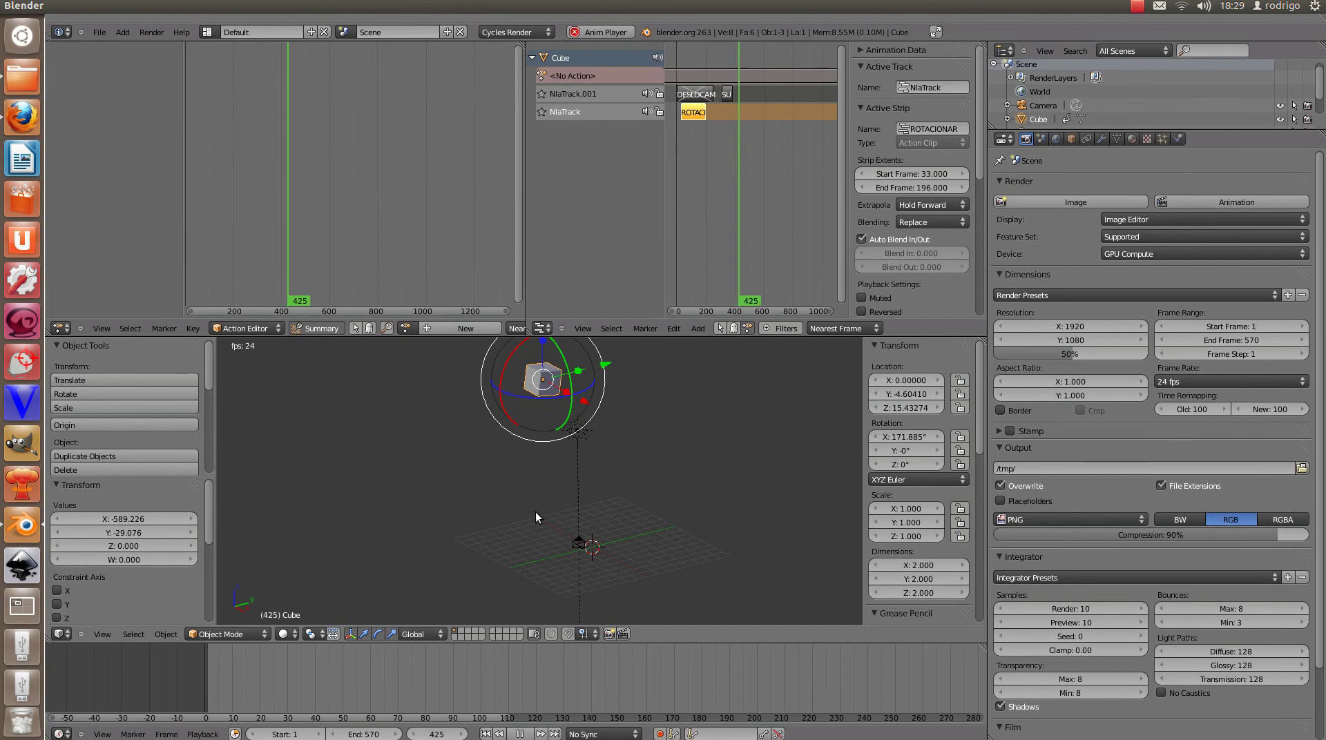
{"action": "key", "text": "Escape"}
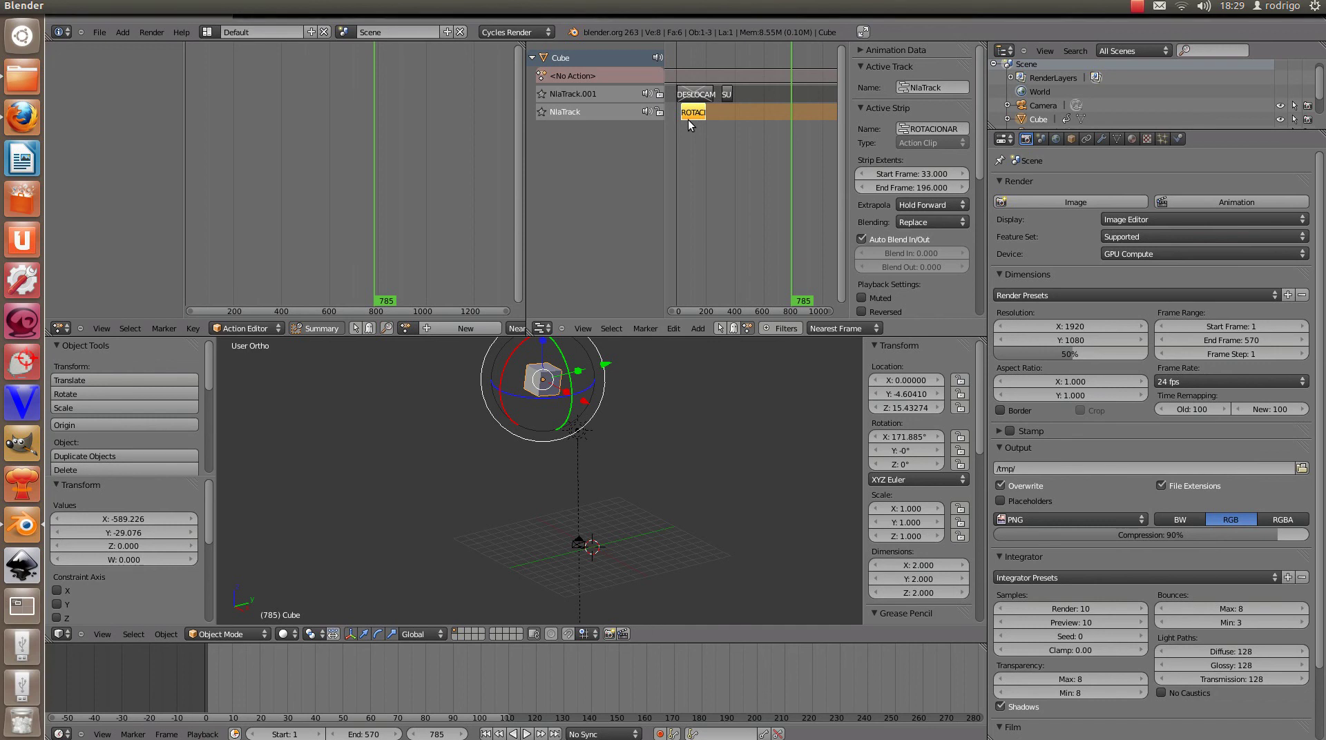
Select the SUBIR strip and examine its strip extents, action clip, playback and evaluation settings.
{"action": "left_click", "coordinate": [728, 94]}
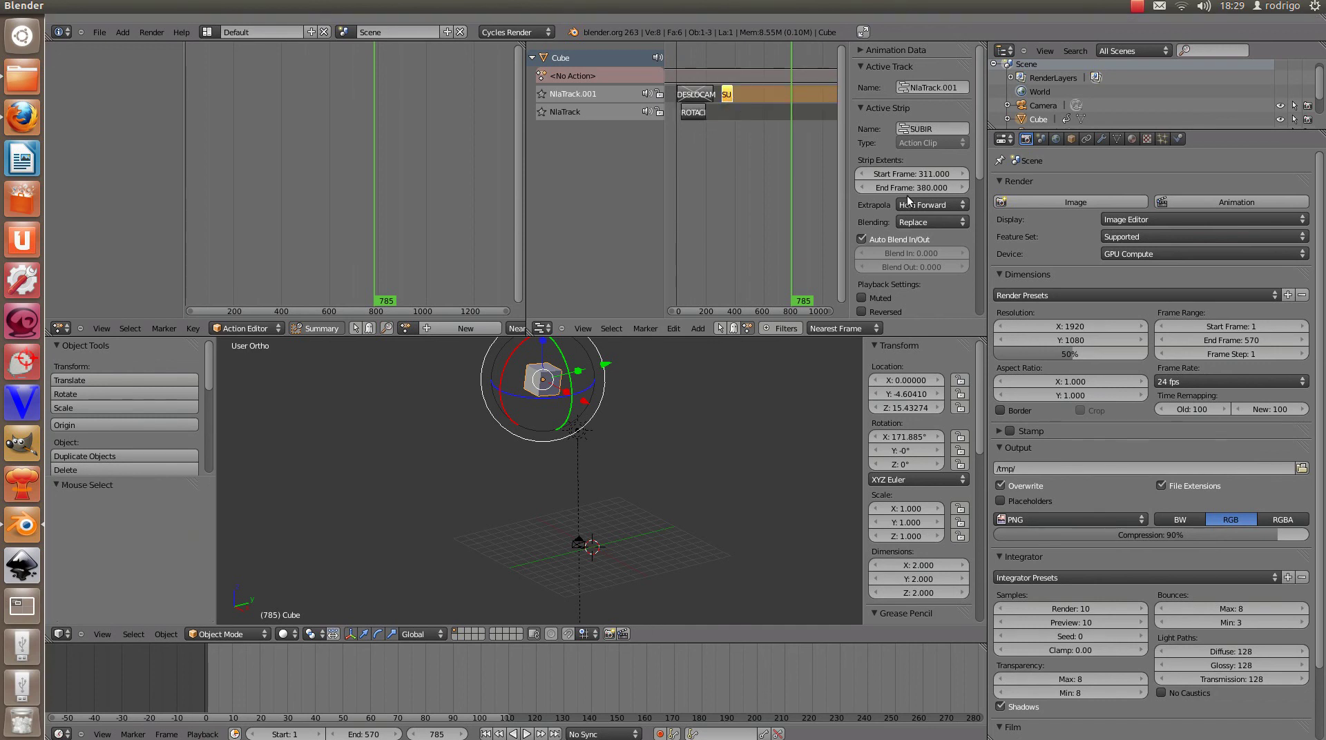
{"action": "scroll", "coordinate": [911, 197], "scroll_direction": "down", "scroll_amount": 3}
{"action": "key", "text": "n"}
{"action": "key", "text": "n"}
{"action": "scroll", "coordinate": [914, 119], "scroll_direction": "up", "scroll_amount": 3}
{"action": "scroll", "coordinate": [909, 135], "scroll_direction": "down", "scroll_amount": 8}
{"action": "scroll", "coordinate": [902, 141], "scroll_direction": "up", "scroll_amount": 8}
{"action": "scroll", "coordinate": [911, 147], "scroll_direction": "down", "scroll_amount": 8}
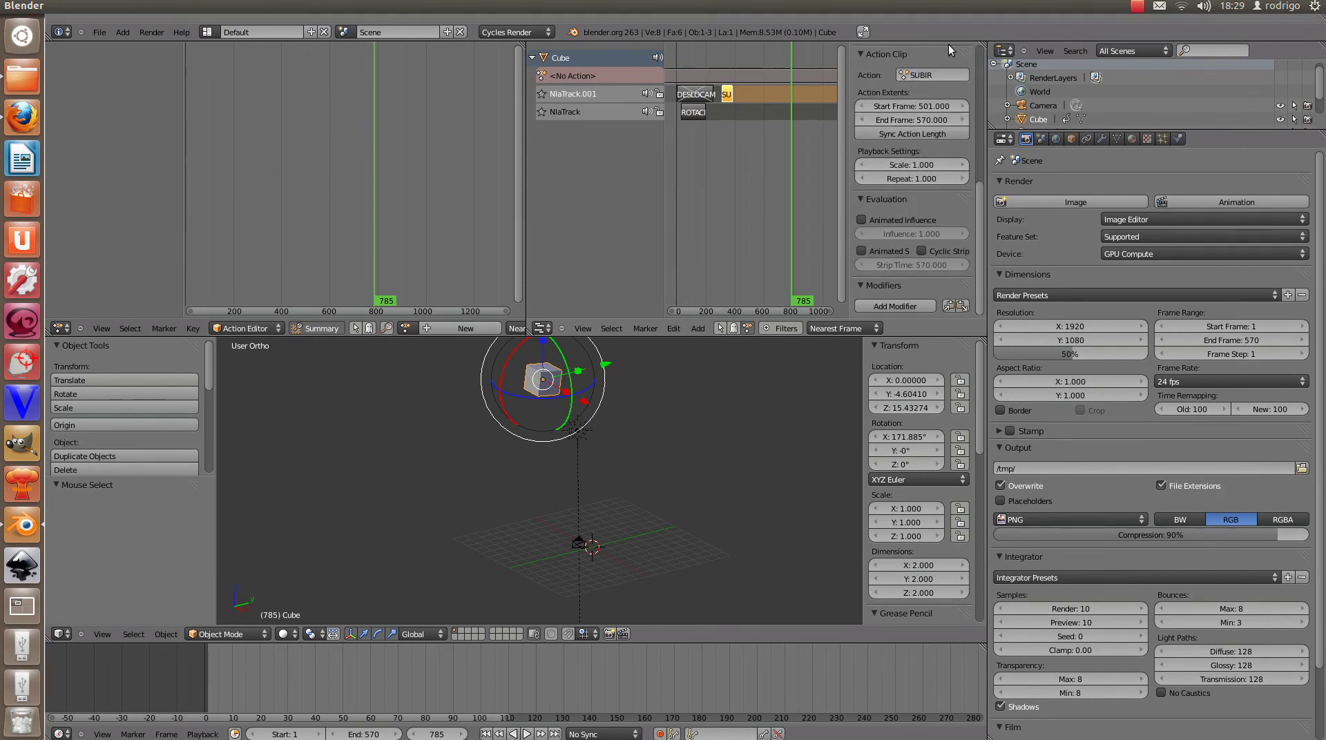
Set the SUBIR action clip's start frame to 450 and its end frame to 590.
{"action": "left_click", "coordinate": [914, 106]}
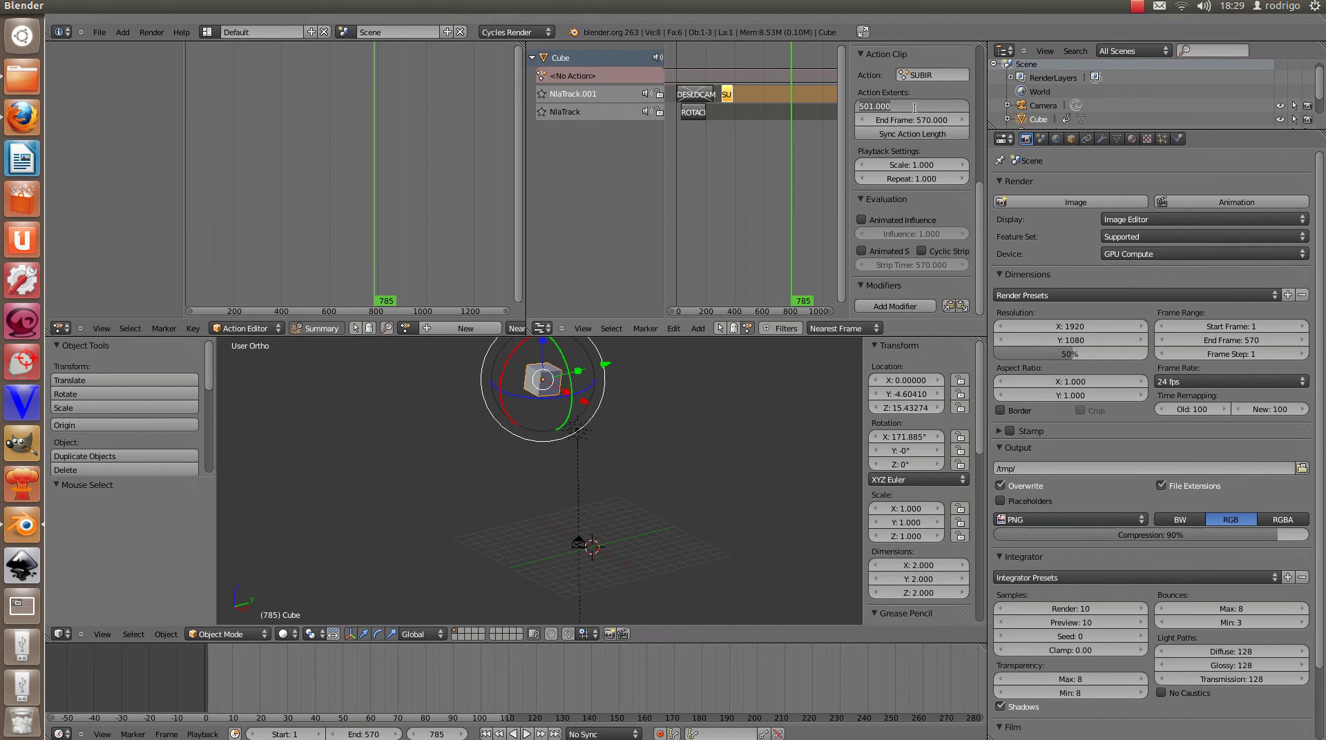
{"action": "type", "text": "450"}
{"action": "key", "text": "Return"}
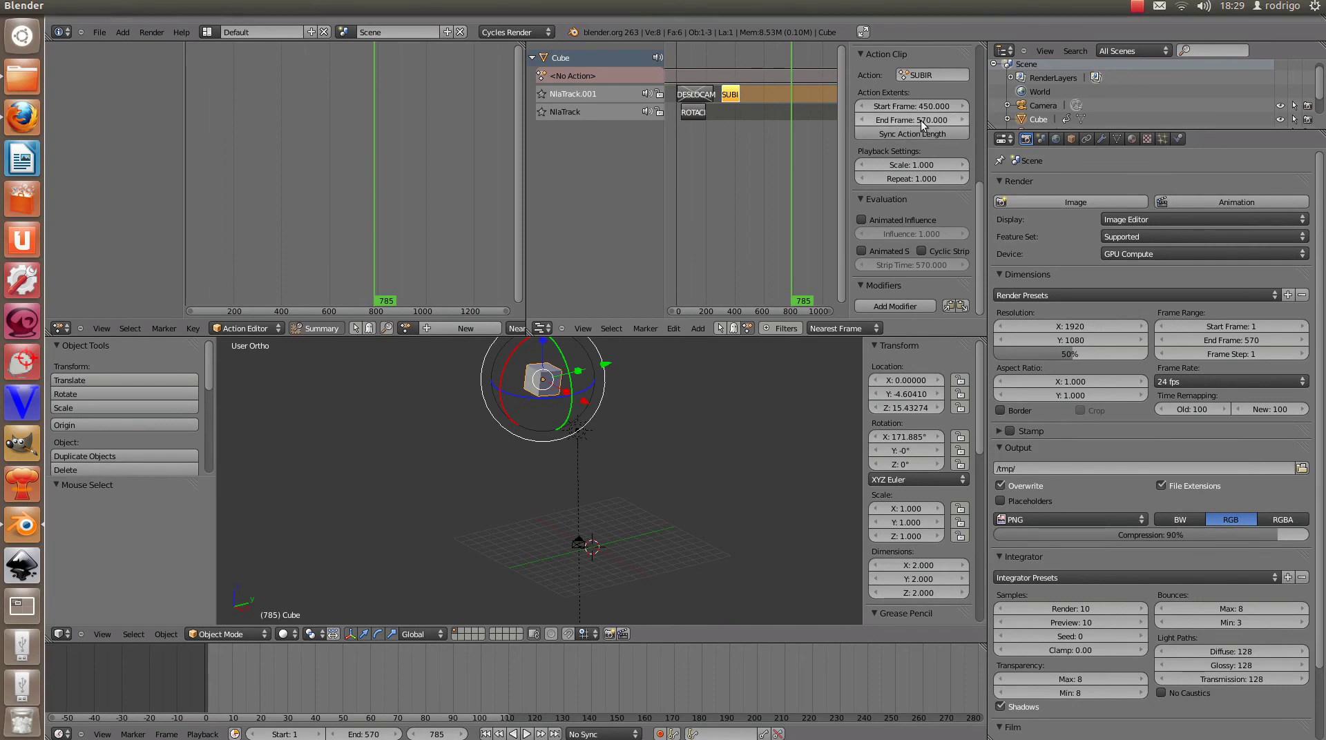
{"action": "left_click", "coordinate": [906, 122]}
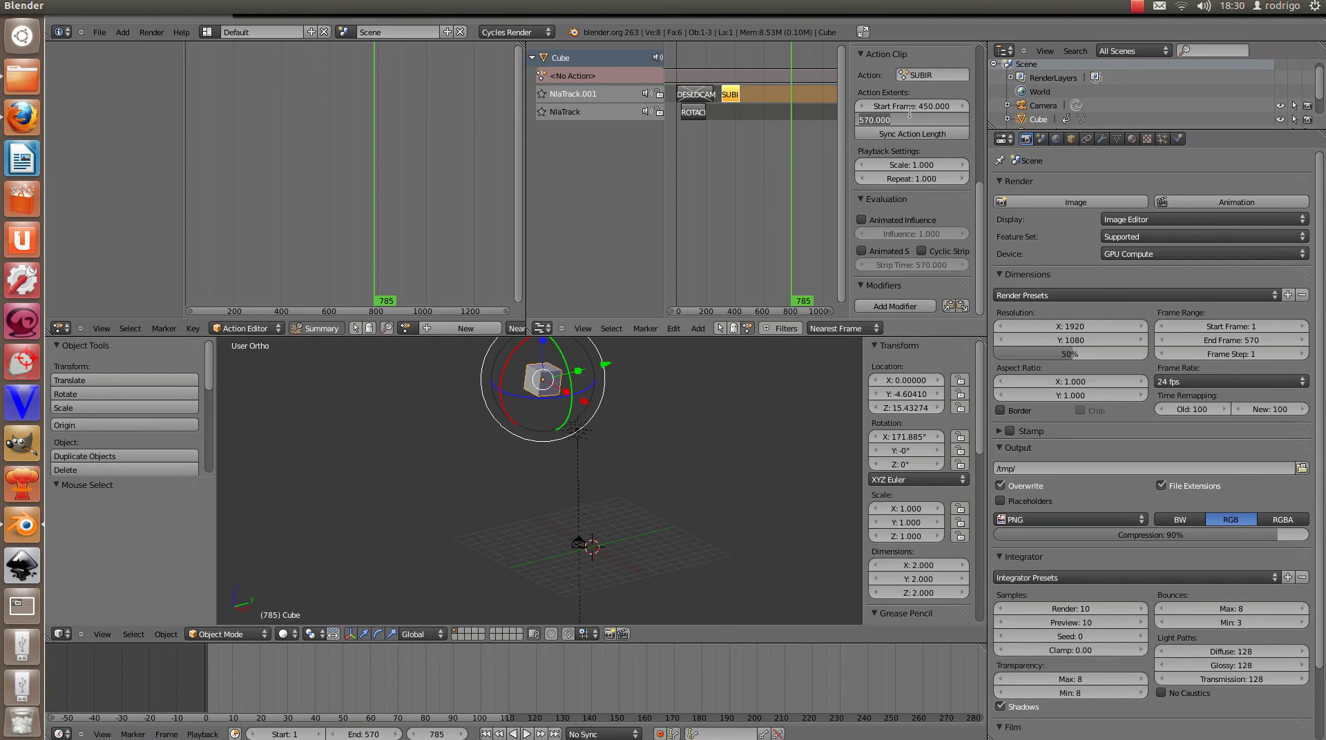
{"action": "type", "text": "59"}
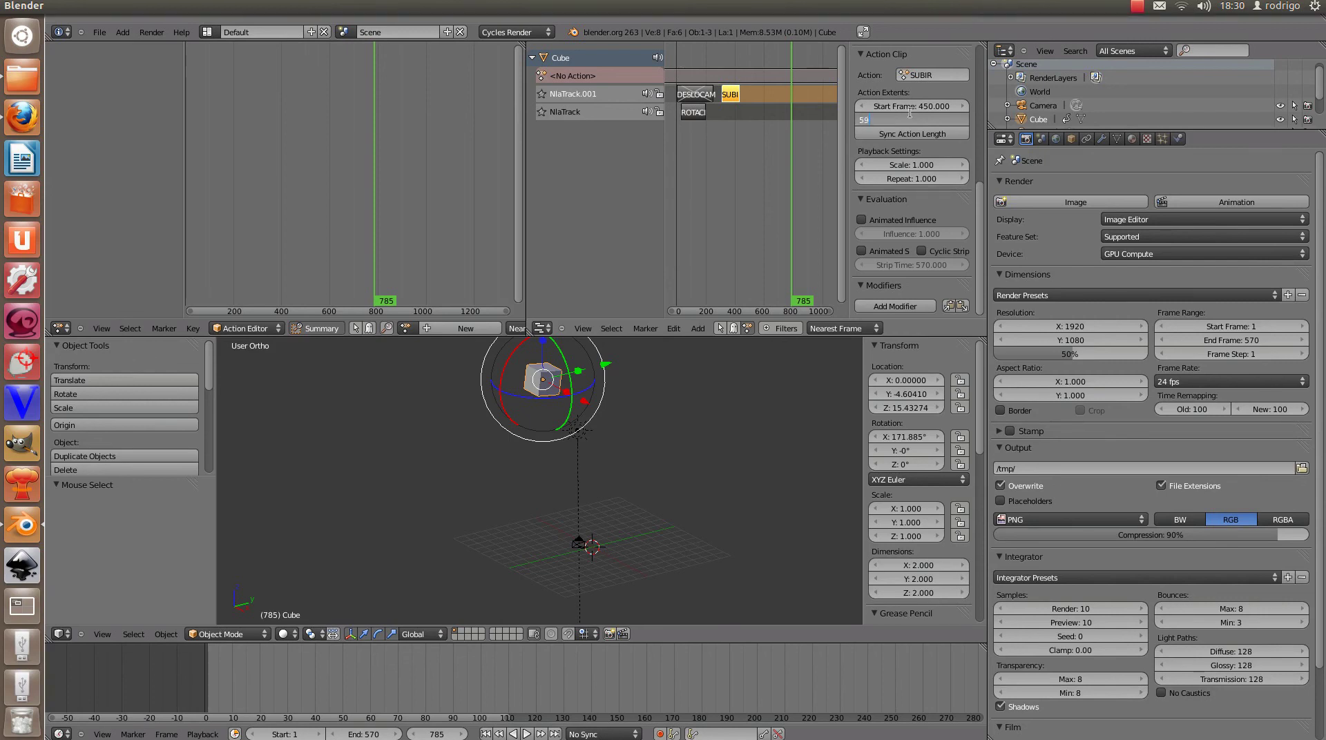
{"action": "key", "text": "Return"}
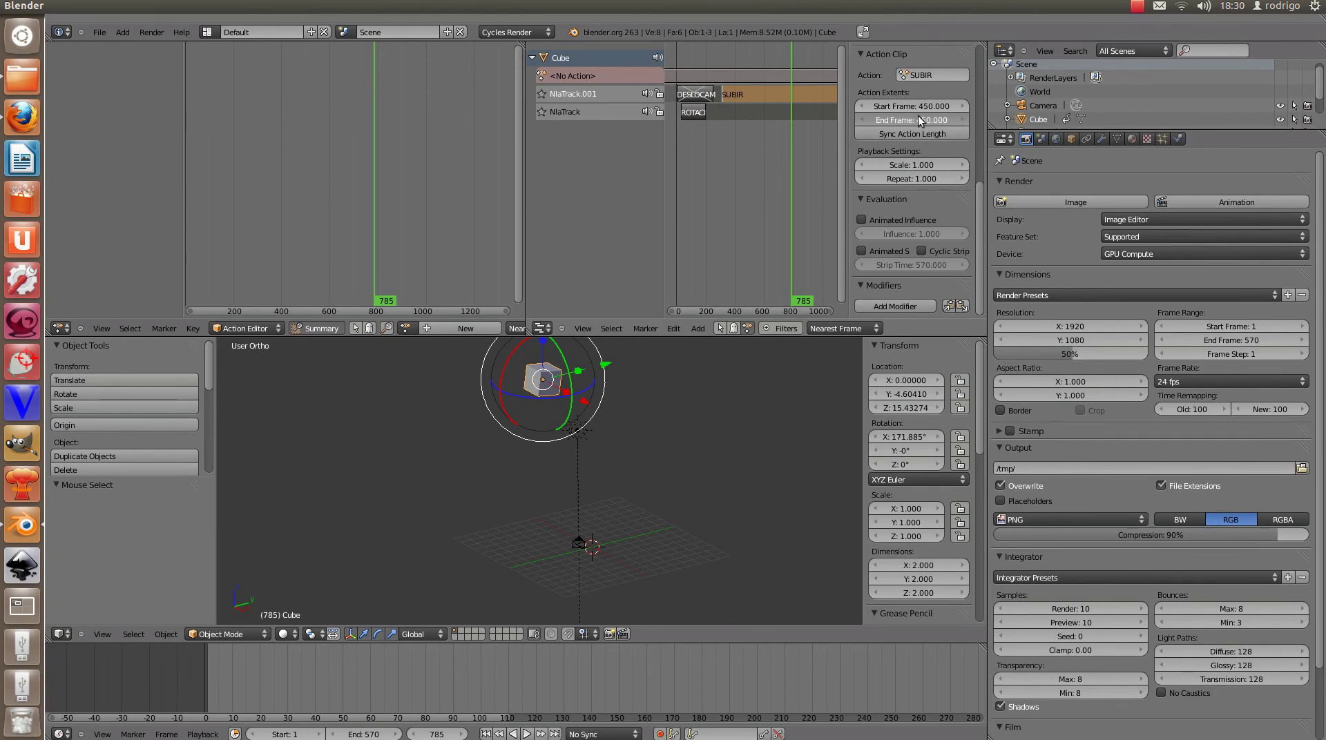
{"action": "left_click", "coordinate": [919, 116]}
{"action": "type", "text": "590"}
{"action": "key", "text": "Return"}
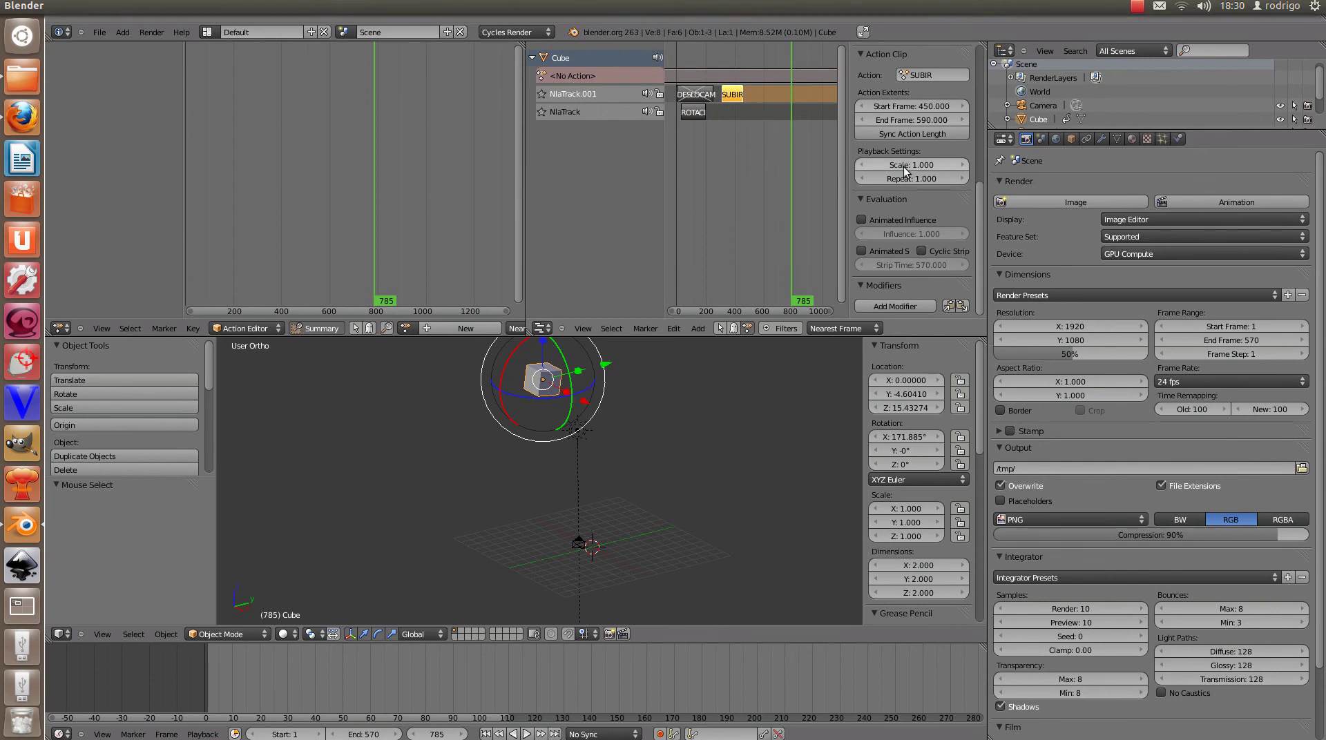
Set the SUBIR strip's playback scale to 3.108 and repeat to 2, moving the current frame to 329.
{"action": "mouse_move", "coordinate": [903, 166]}
{"action": "left_mouse_down"}
{"action": "mouse_move", "coordinate": [943, 168]}
{"action": "mouse_move", "coordinate": [894, 163]}
{"action": "mouse_move", "coordinate": [922, 164]}
{"action": "mouse_move", "coordinate": [913, 176]}
{"action": "left_mouse_up"}
{"action": "left_click_drag", "start_coordinate": [794, 106], "coordinate": [723, 111]}
{"action": "left_click", "coordinate": [929, 179]}
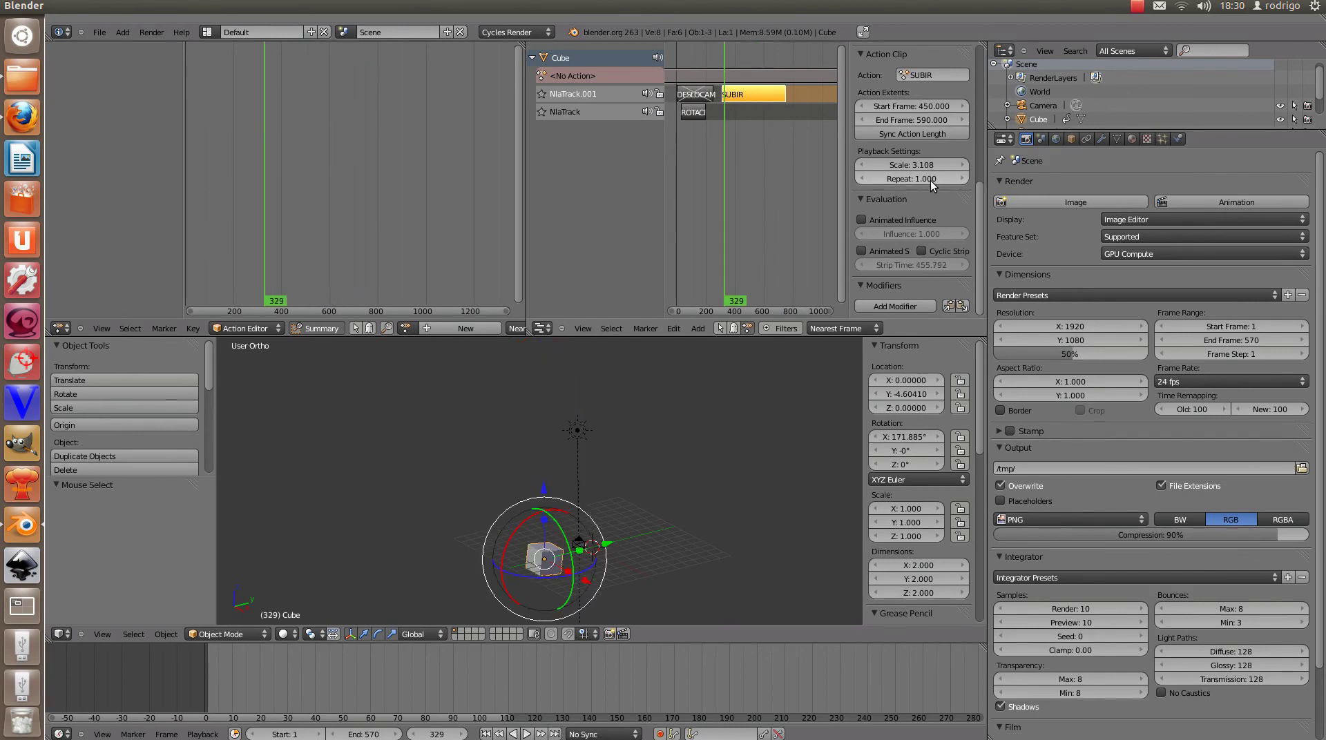
{"action": "type", "text": "2"}
{"action": "key", "text": "Return"}
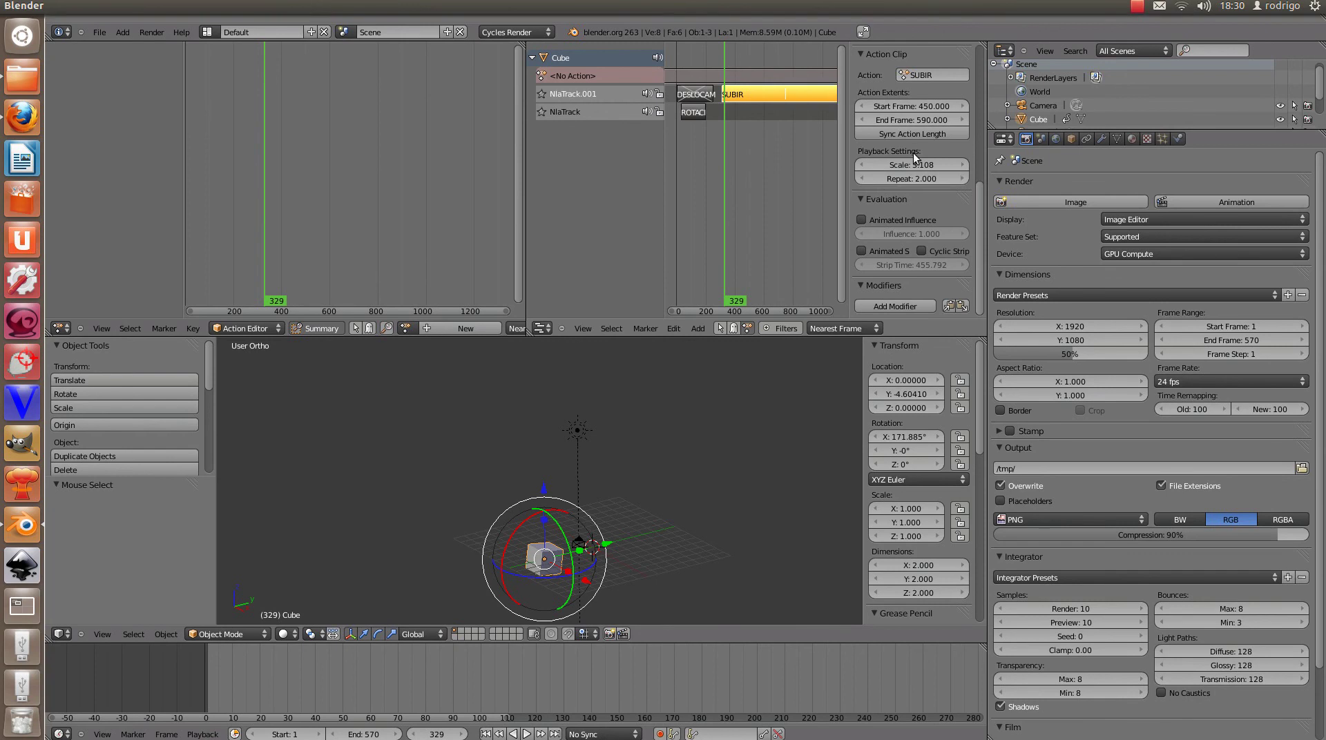
Move the current frame to 299, just before the SUBIR strip, and set the strip's repeat to 3.
{"action": "scroll", "coordinate": [760, 114], "scroll_direction": "down", "scroll_amount": 2}
{"action": "scroll", "coordinate": [773, 95], "scroll_direction": "up", "scroll_amount": 3}
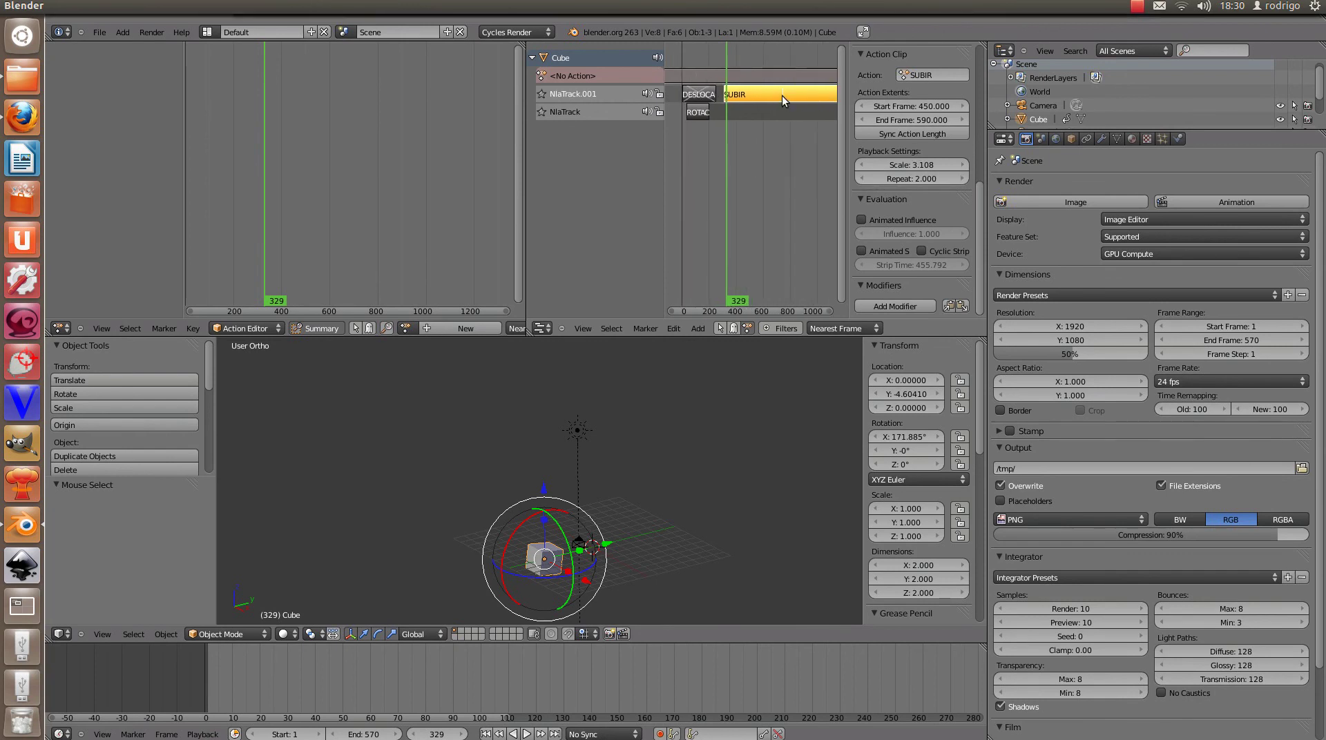
{"action": "left_click", "coordinate": [730, 124]}
{"action": "mouse_move", "coordinate": [731, 125]}
{"action": "left_mouse_down"}
{"action": "mouse_move", "coordinate": [844, 137]}
{"action": "mouse_move", "coordinate": [722, 135]}
{"action": "left_mouse_up"}
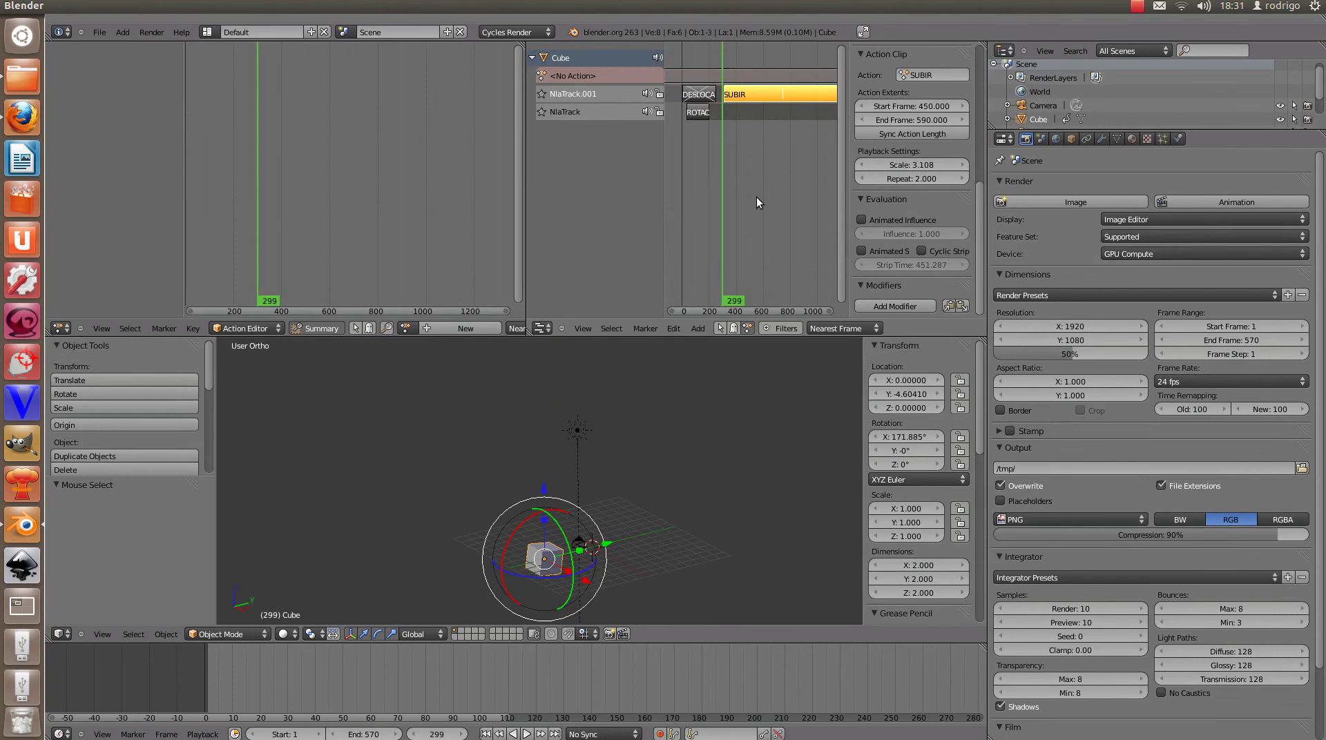
{"action": "left_click", "coordinate": [910, 179]}
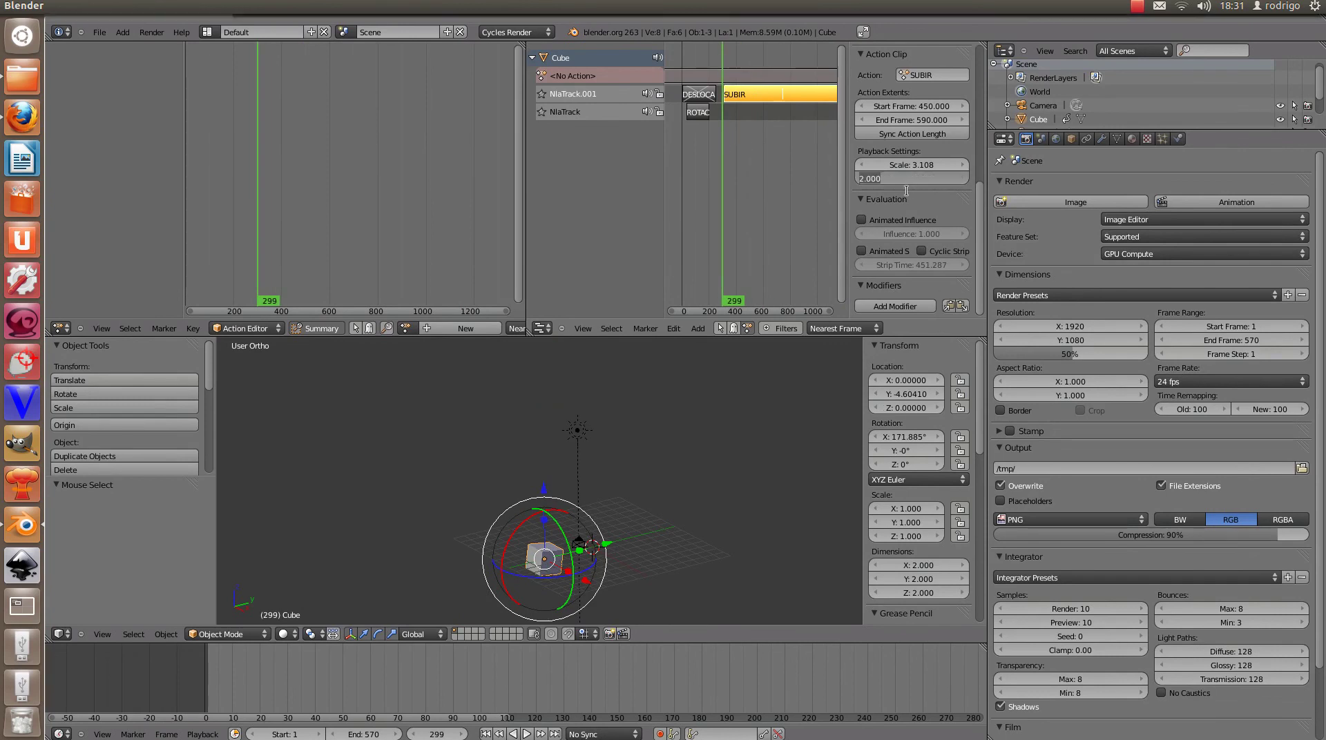
{"action": "type", "text": "3"}
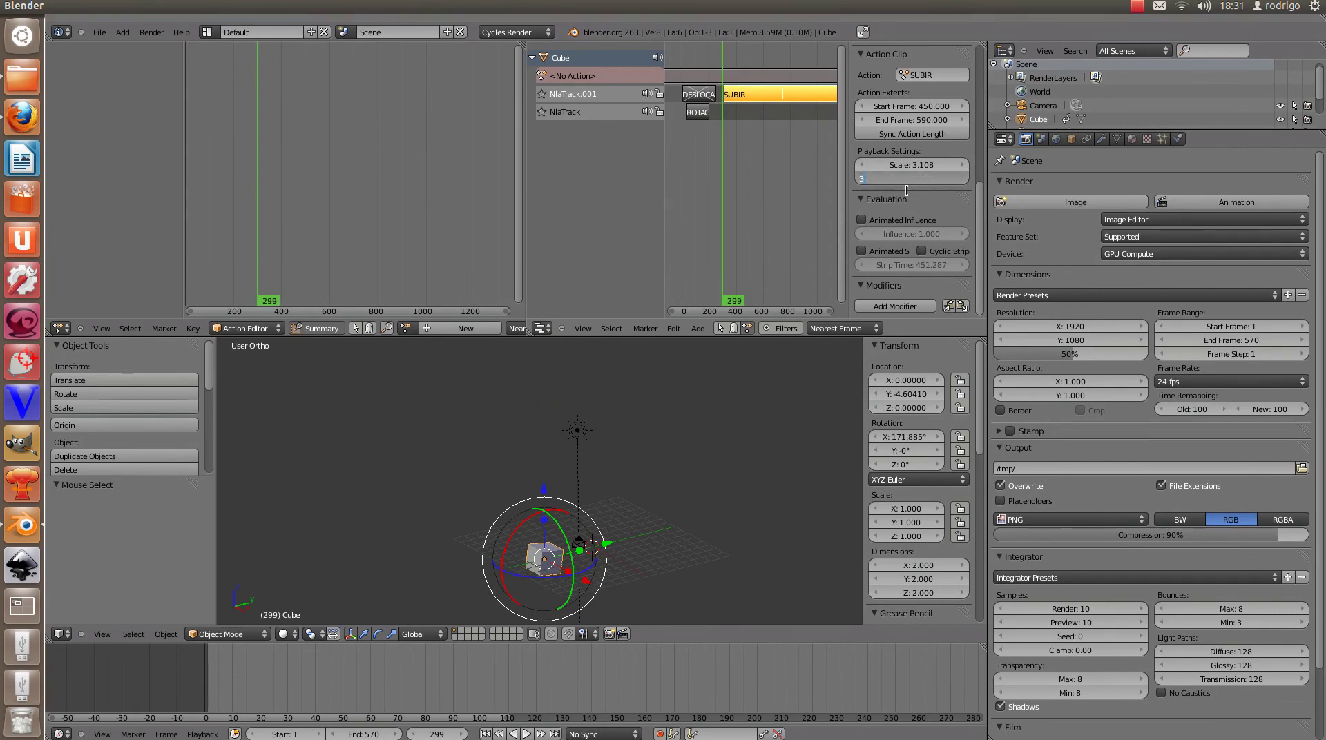
{"action": "key", "text": "Return"}
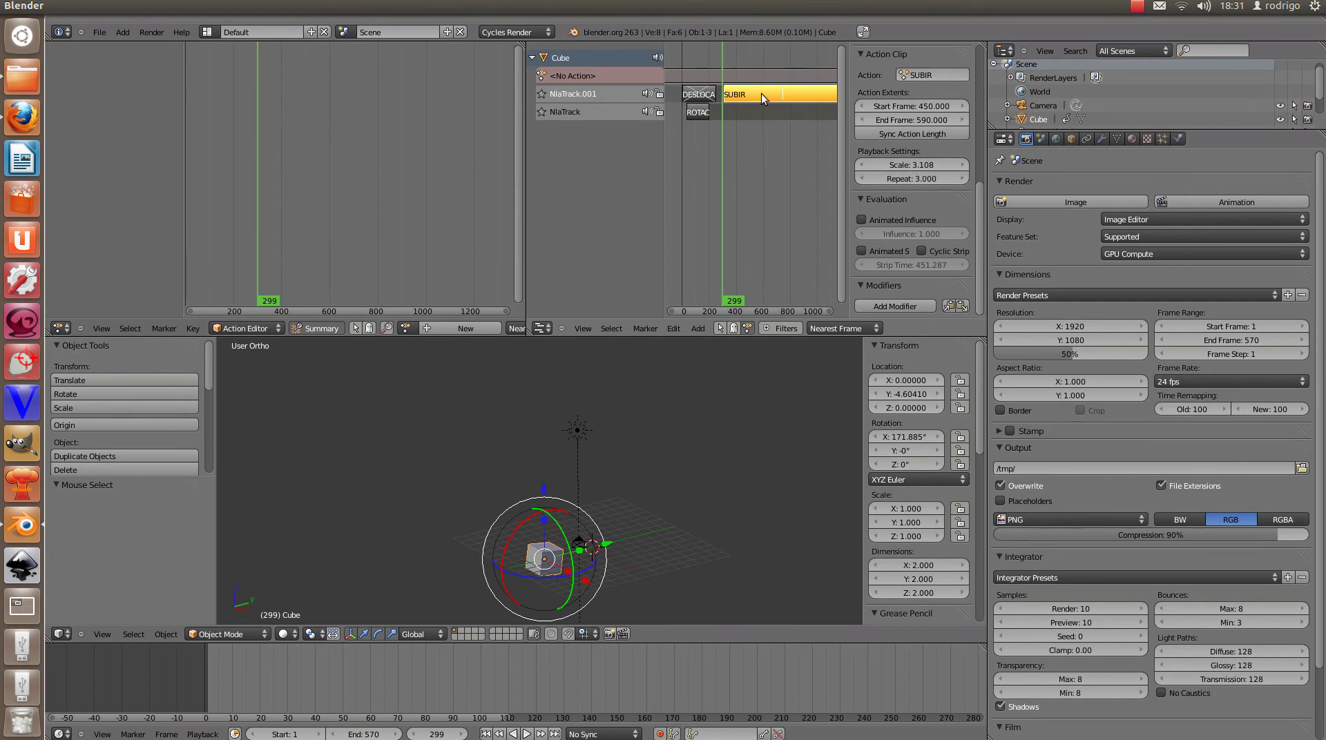
Set the SUBIR strip's repeat to 4.
{"action": "scroll", "coordinate": [763, 97], "scroll_direction": "down", "scroll_amount": 3}
{"action": "middle_click_drag", "start_coordinate": [787, 223], "coordinate": [727, 219]}
{"action": "left_click", "coordinate": [910, 179]}
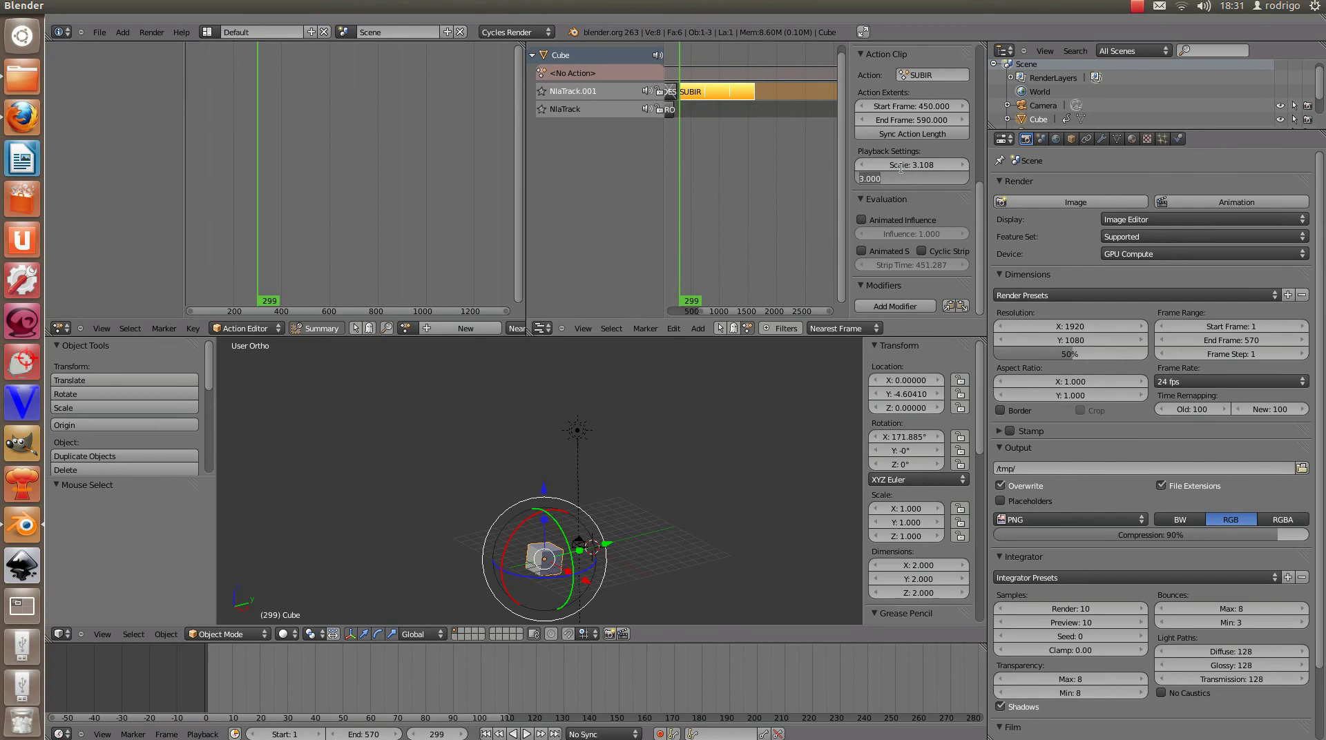
{"action": "type", "text": "4"}
{"action": "key", "text": "Return"}
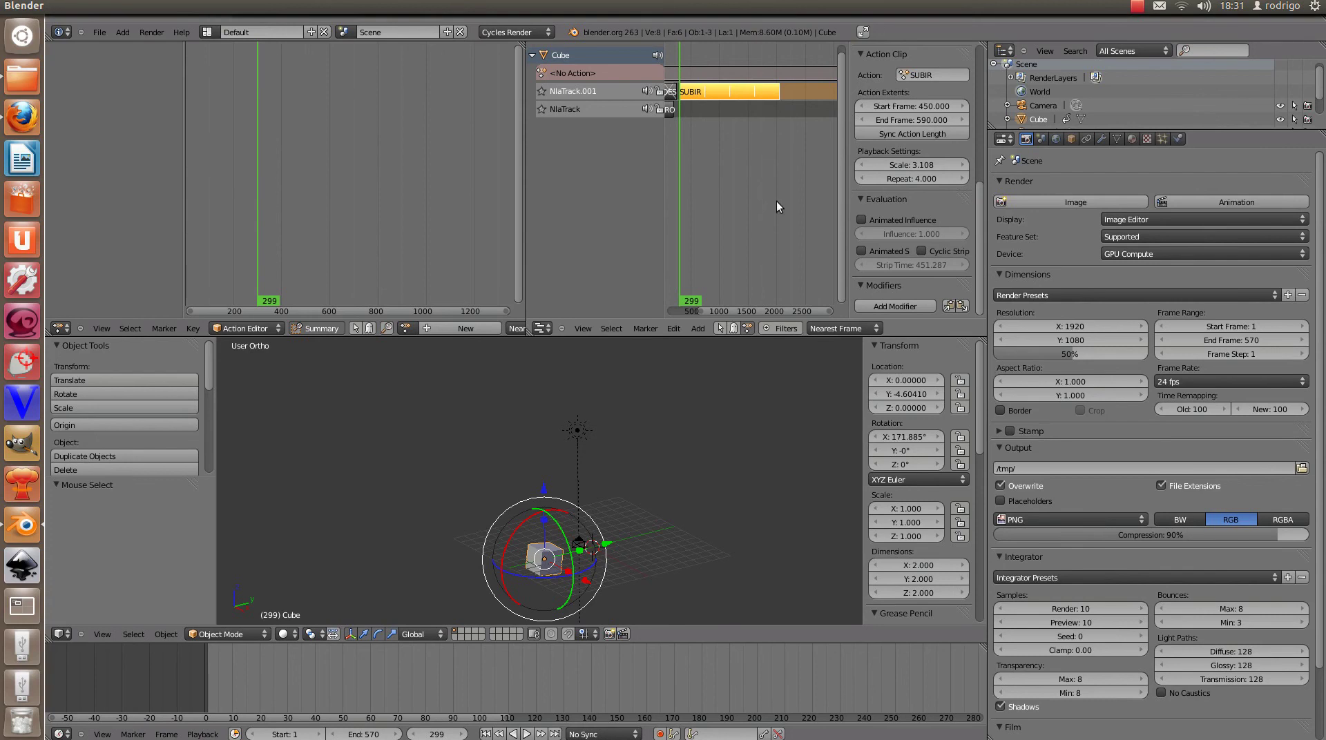
Play the animation from frame 299 and scrub through the SUBIR strip to check its repetitions.
{"action": "key", "text": "alt+a"}
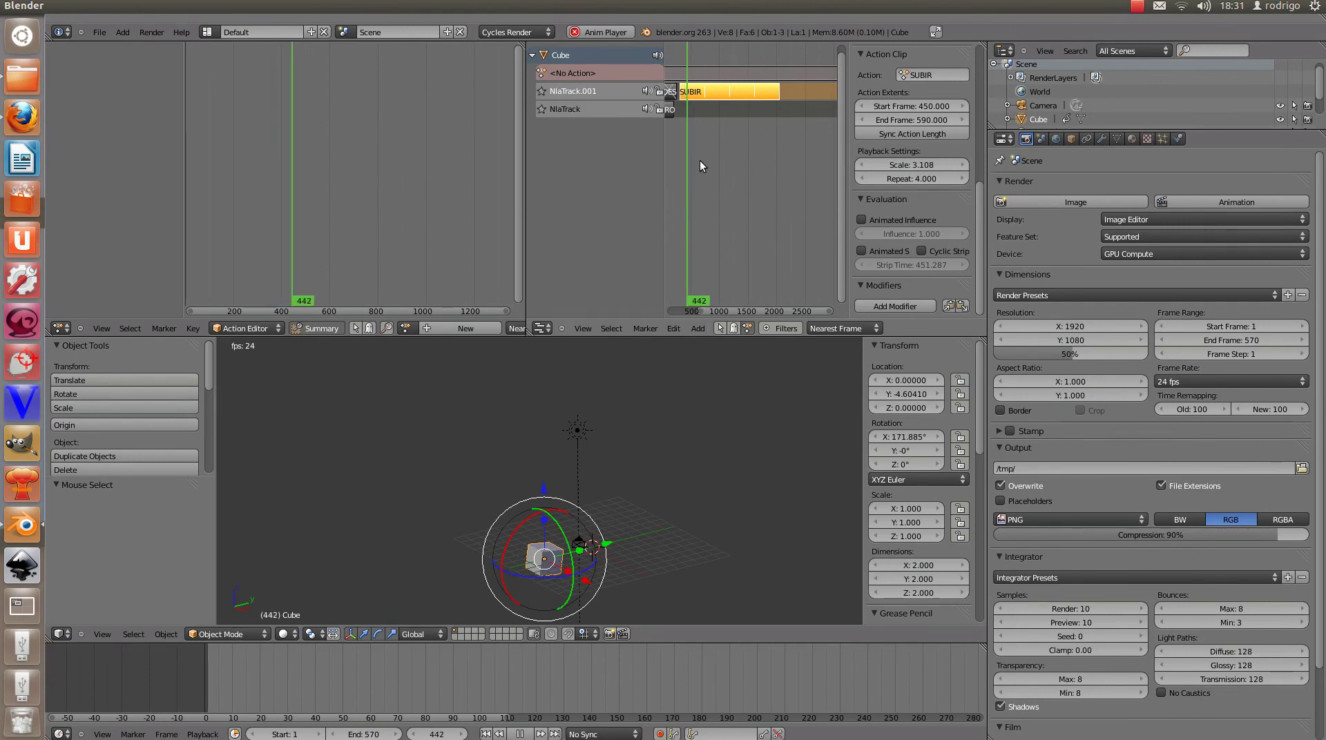
{"action": "left_click_drag", "start_coordinate": [690, 198], "coordinate": [737, 186]}
{"action": "key", "text": "Escape"}
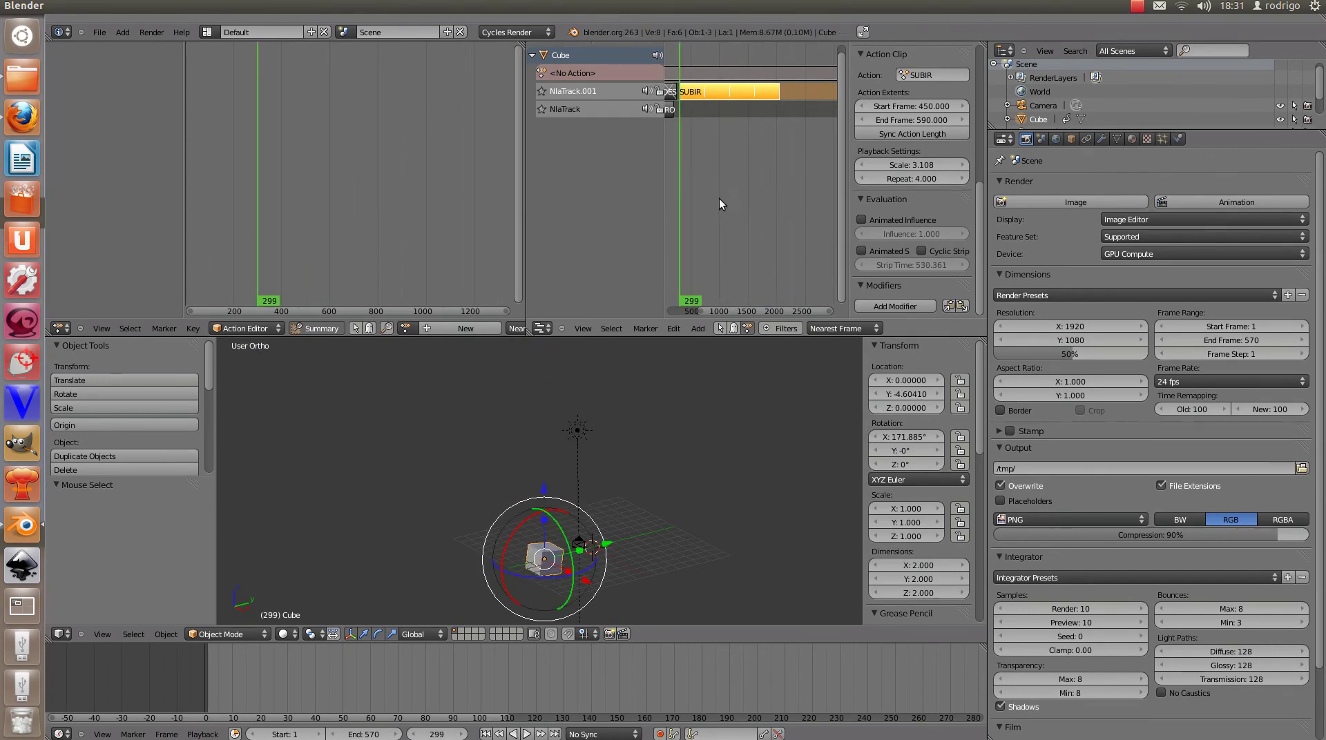
Examine the SUBIR strip's extents and blending settings and its position relative to the DESLOCAMENTO and ROTACIONAR strips.
{"action": "scroll", "coordinate": [727, 204], "scroll_direction": "up", "scroll_amount": 3}
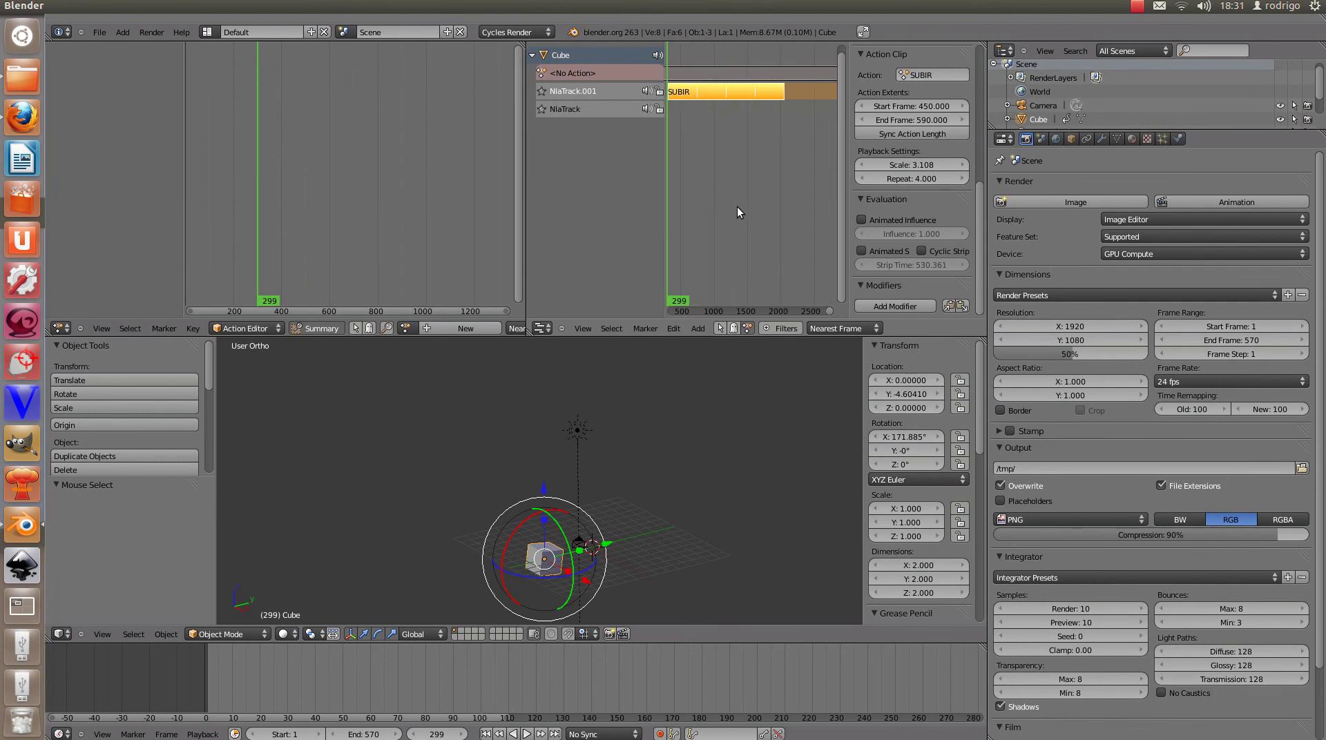
{"action": "scroll", "coordinate": [886, 185], "scroll_direction": "up", "scroll_amount": 8}
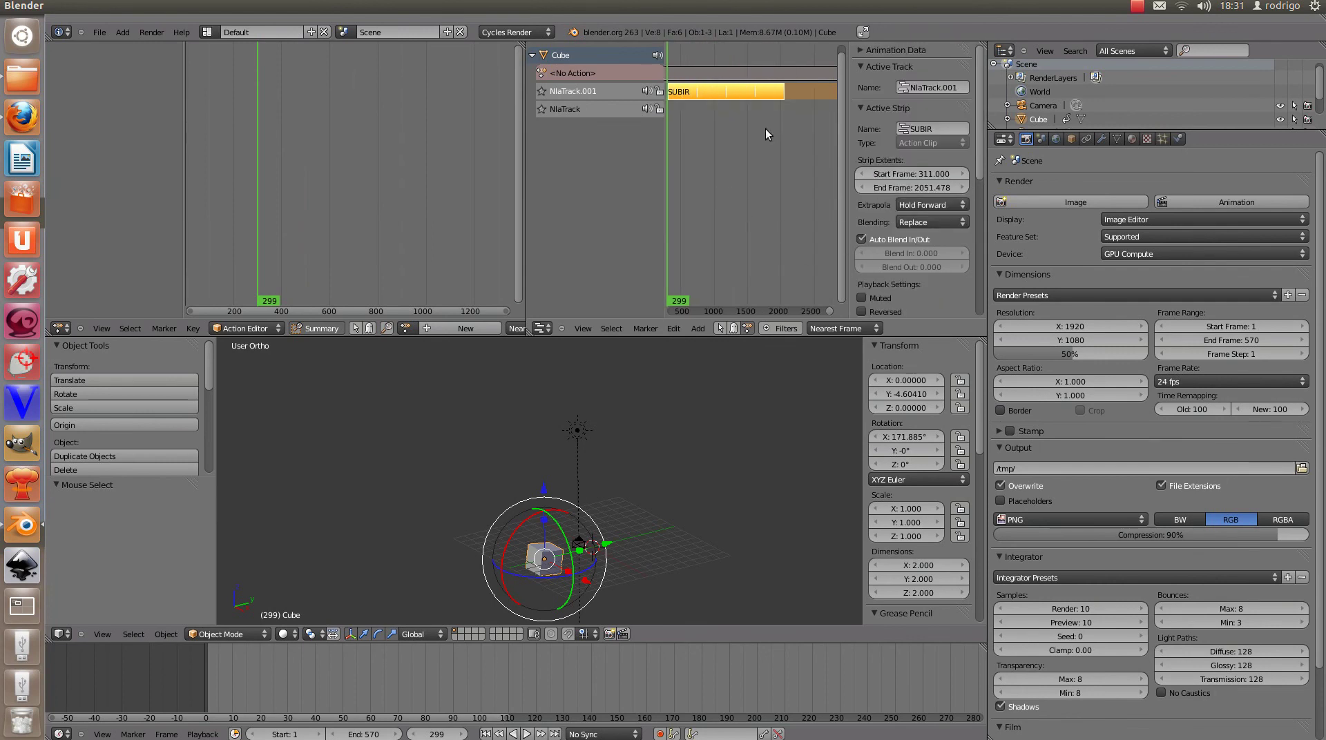
{"action": "scroll", "coordinate": [744, 113], "scroll_direction": "down", "scroll_amount": 3}
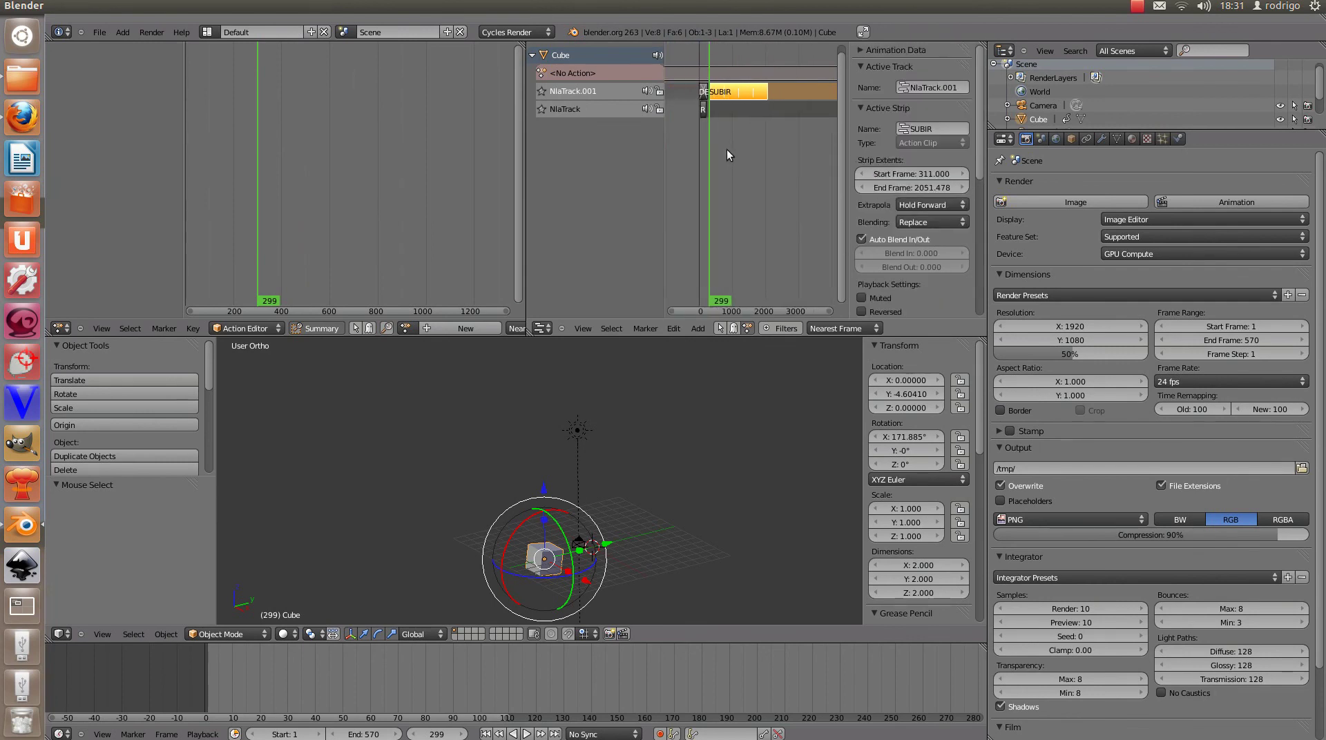
{"action": "scroll", "coordinate": [719, 153], "scroll_direction": "up", "scroll_amount": 5}
{"action": "middle_click_drag", "start_coordinate": [719, 153], "coordinate": [787, 151]}
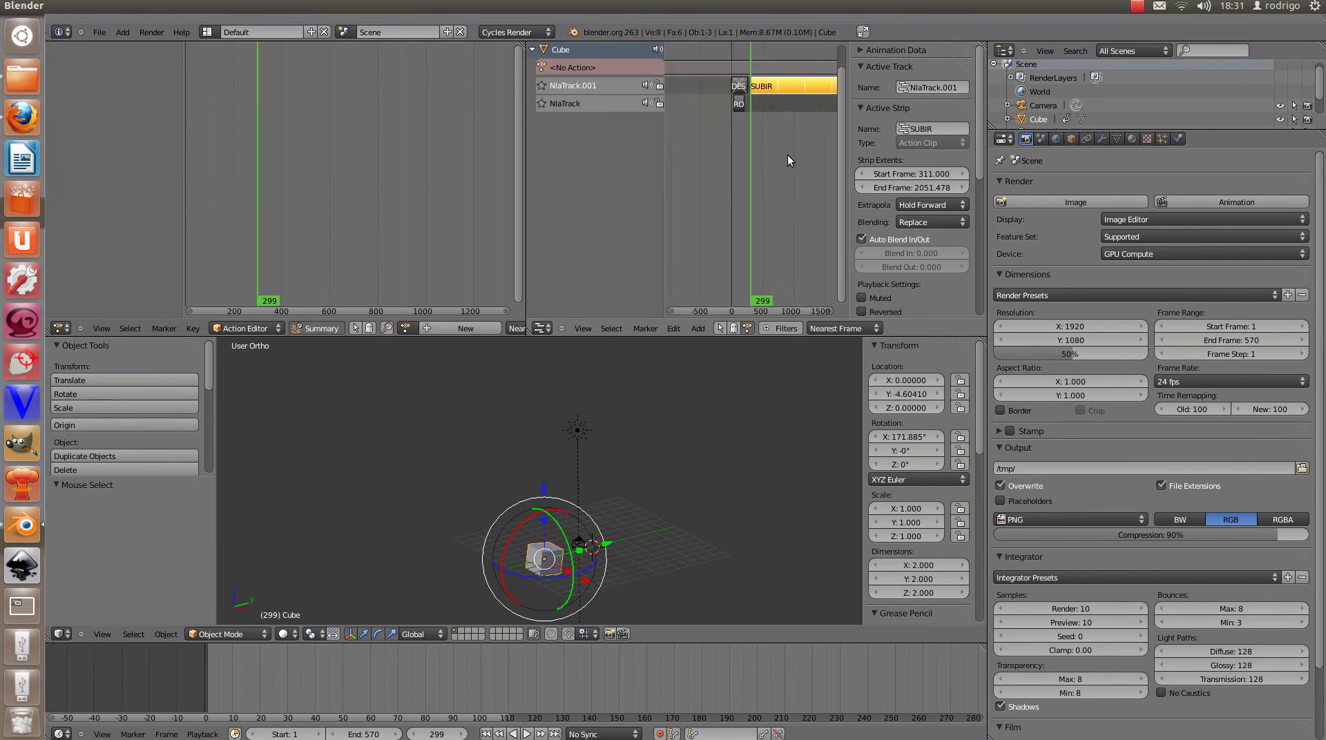
{"action": "scroll", "coordinate": [786, 150], "scroll_direction": "up", "scroll_amount": 5}
{"action": "scroll", "coordinate": [786, 147], "scroll_direction": "up", "scroll_amount": 6}
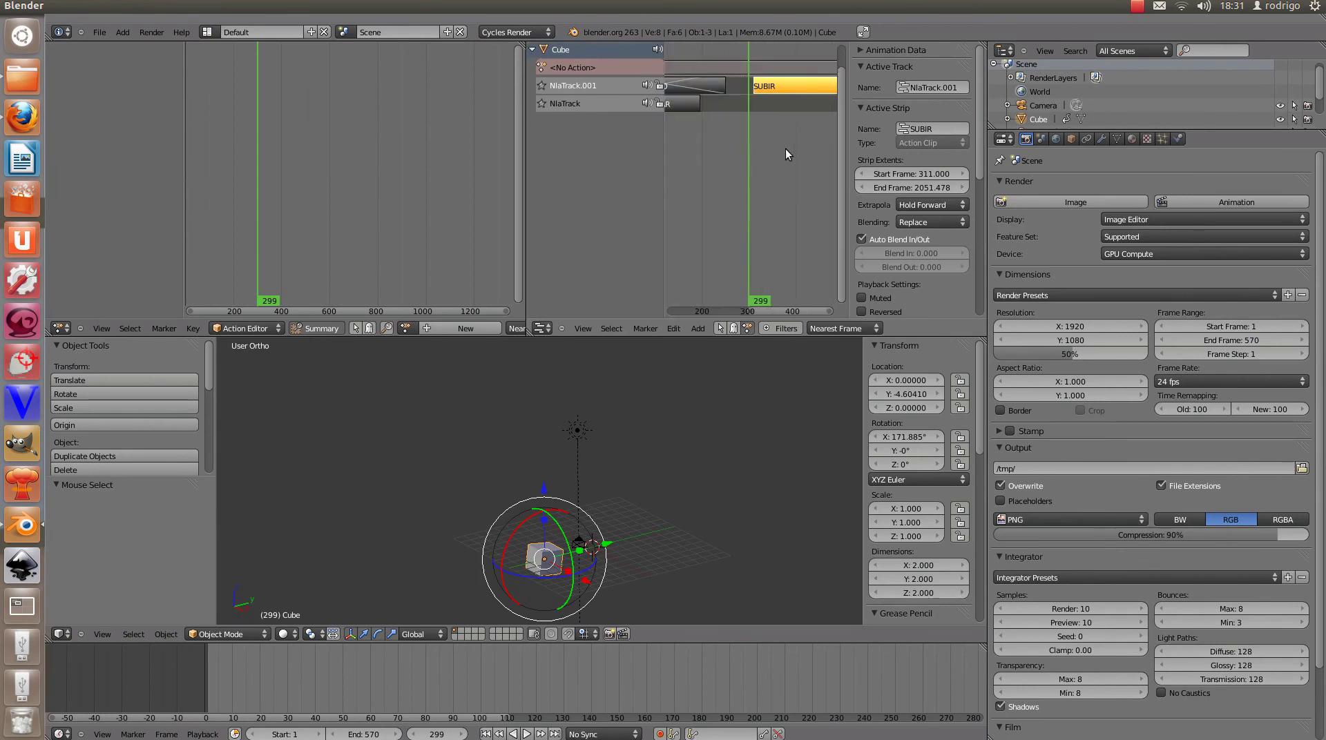
{"action": "scroll", "coordinate": [777, 151], "scroll_direction": "down", "scroll_amount": 2}
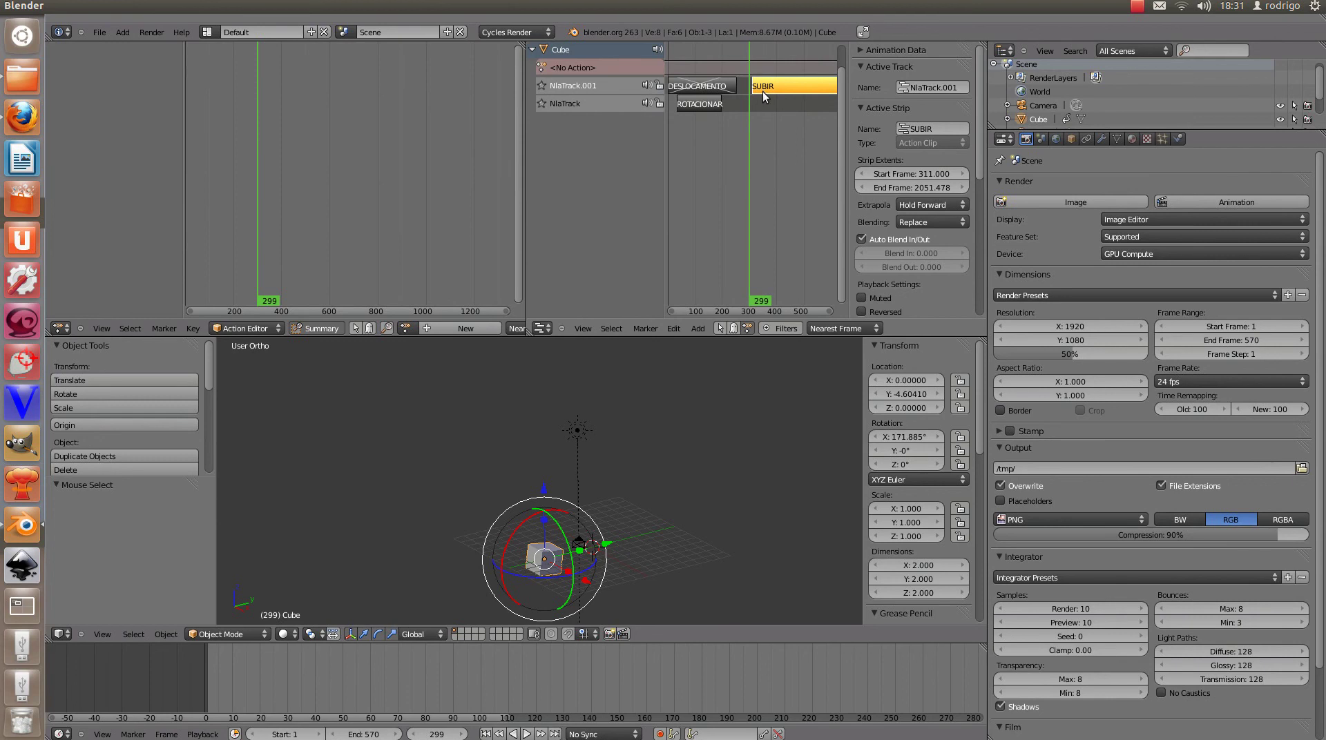
{"action": "scroll", "coordinate": [760, 97], "scroll_direction": "down", "scroll_amount": 2}
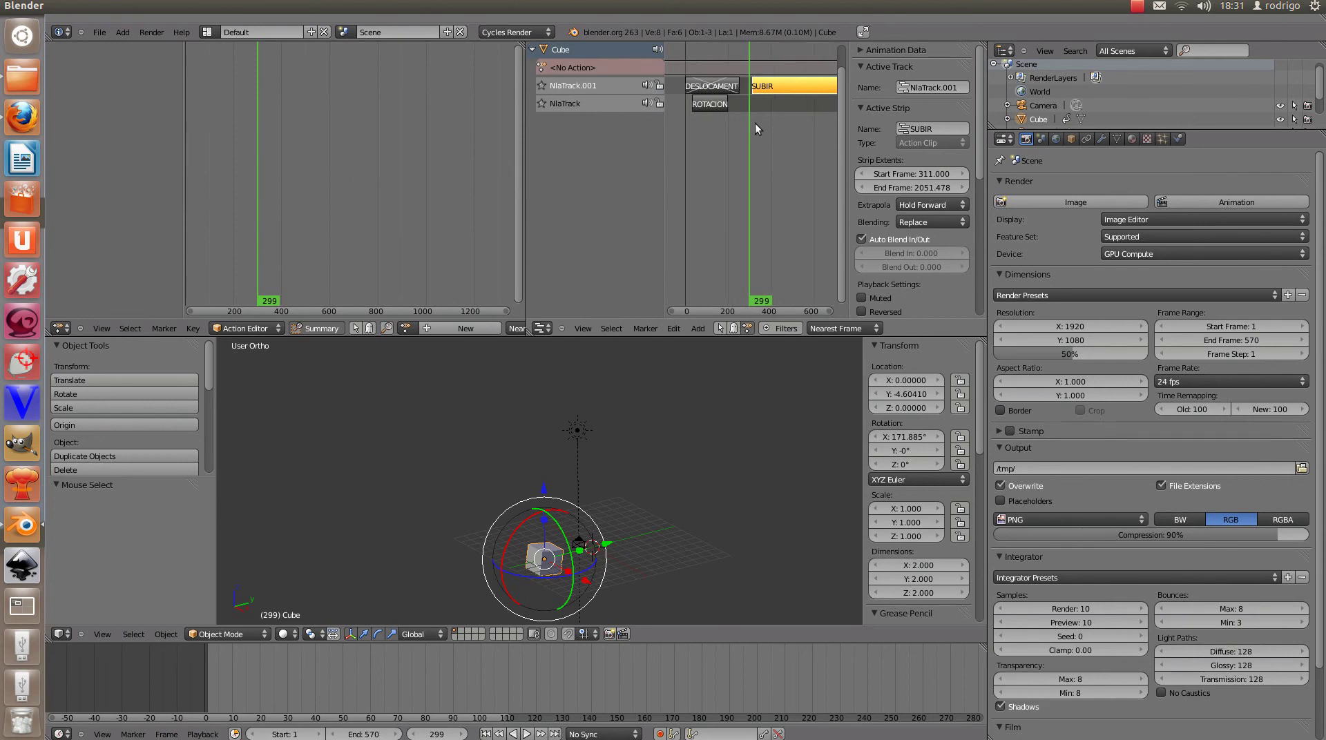